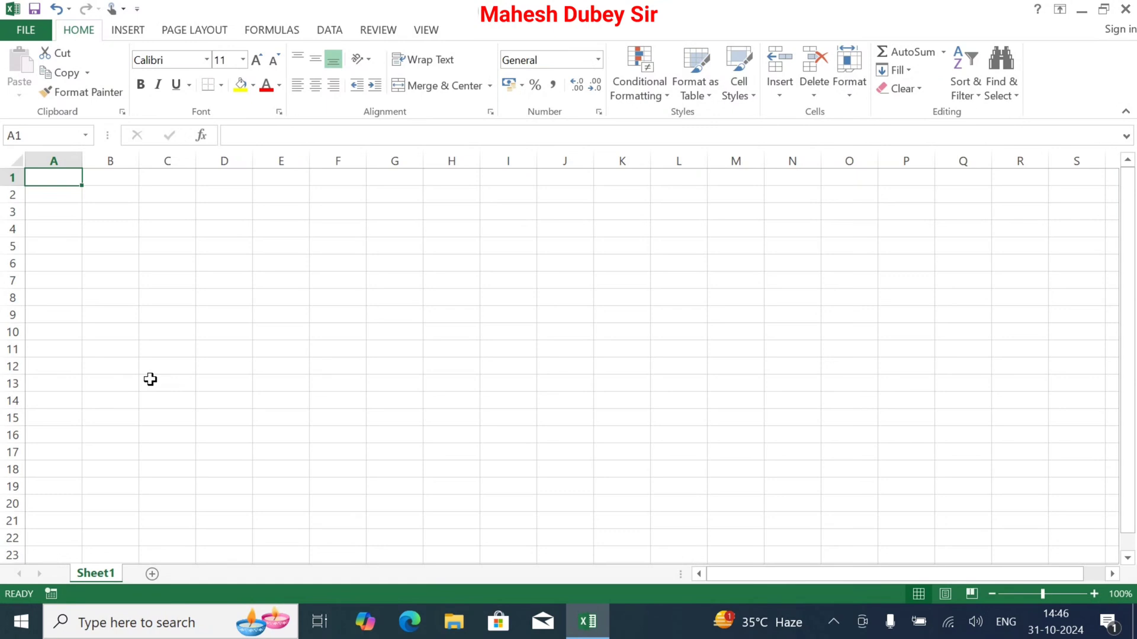
{"action": "type", "text": "a"}
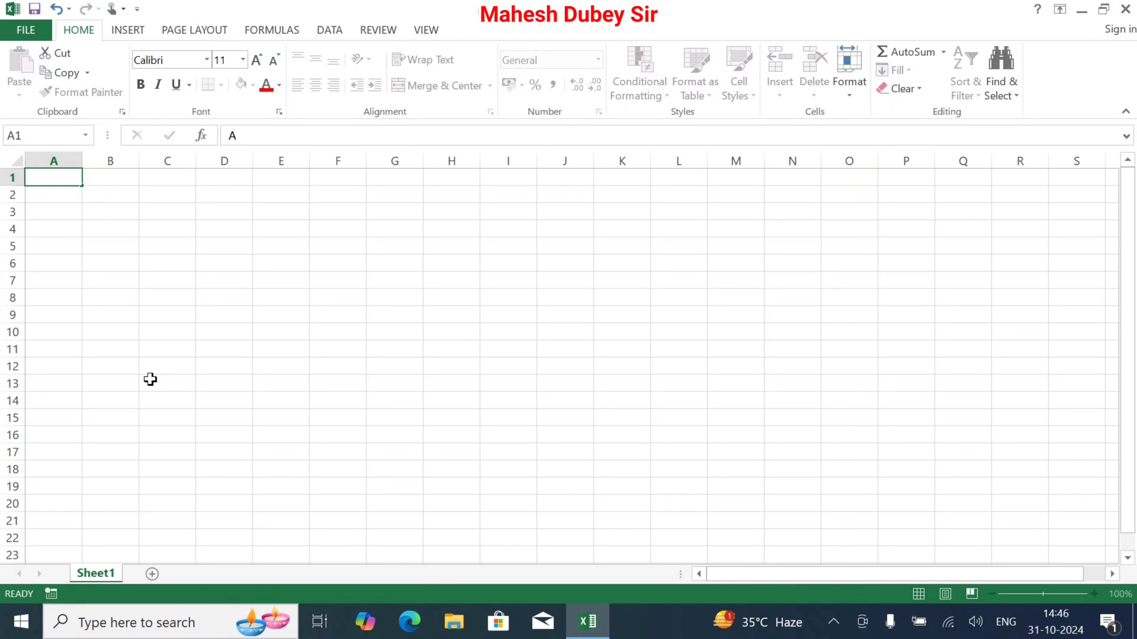
{"action": "key", "text": "Return"}
{"action": "type", "text": "B"}
{"action": "key", "text": "Return"}
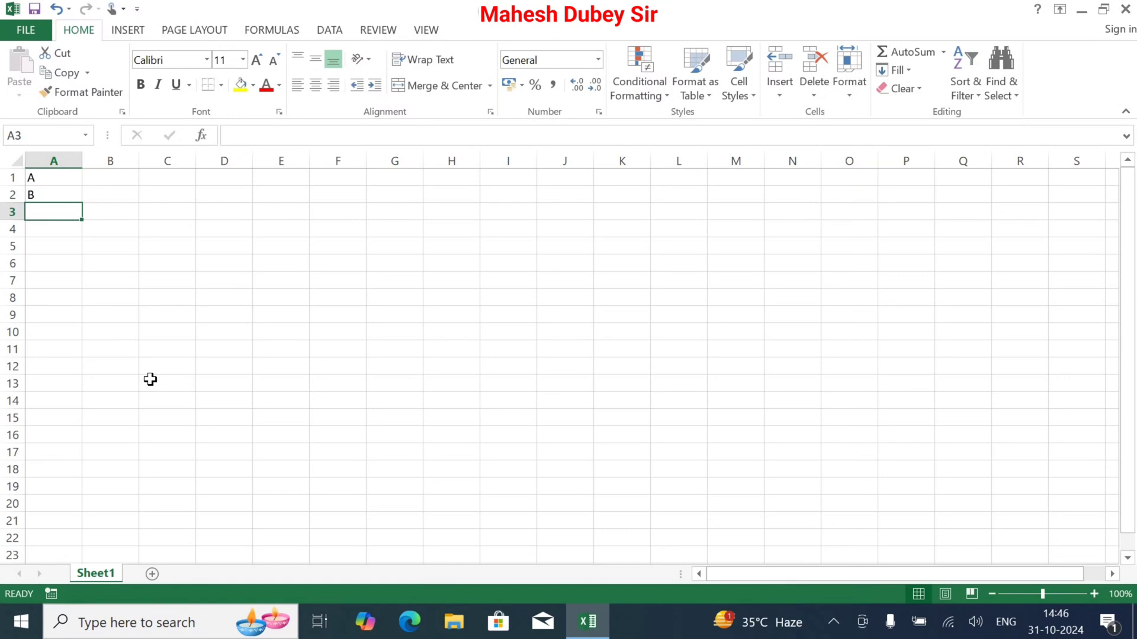
{"action": "key", "text": "Up"}
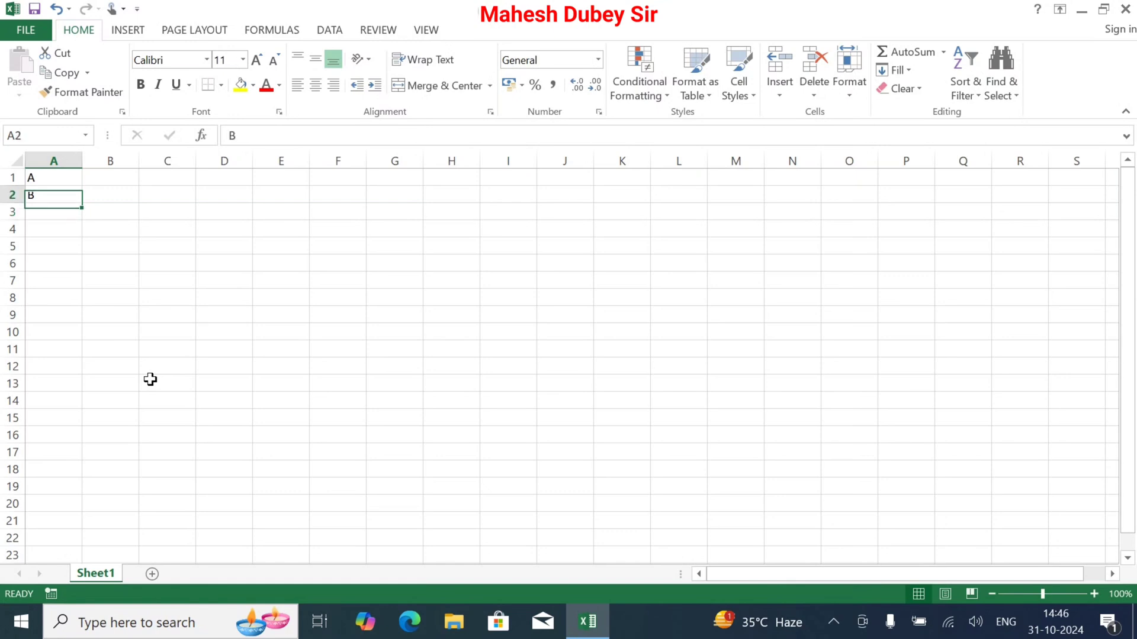
{"action": "key", "text": "Delete"}
{"action": "key", "text": "Up"}
{"action": "key", "text": "Delete"}
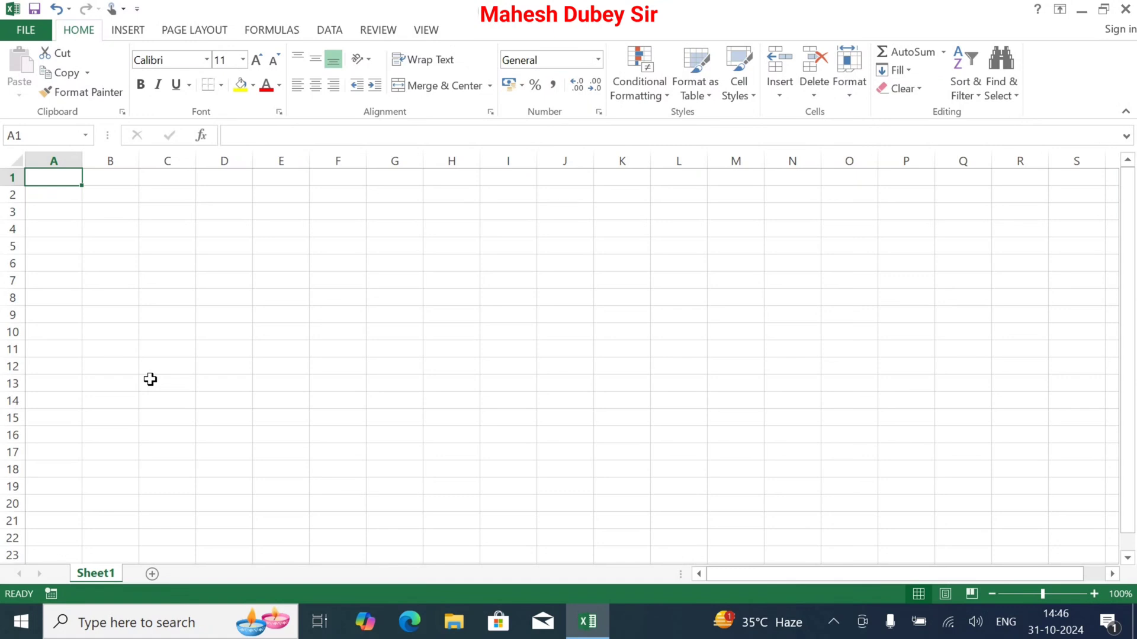
Enter the column headings Text in A1 and Code in B1
{"action": "type", "text": "tEXT"}
{"action": "key", "text": "Tab"}
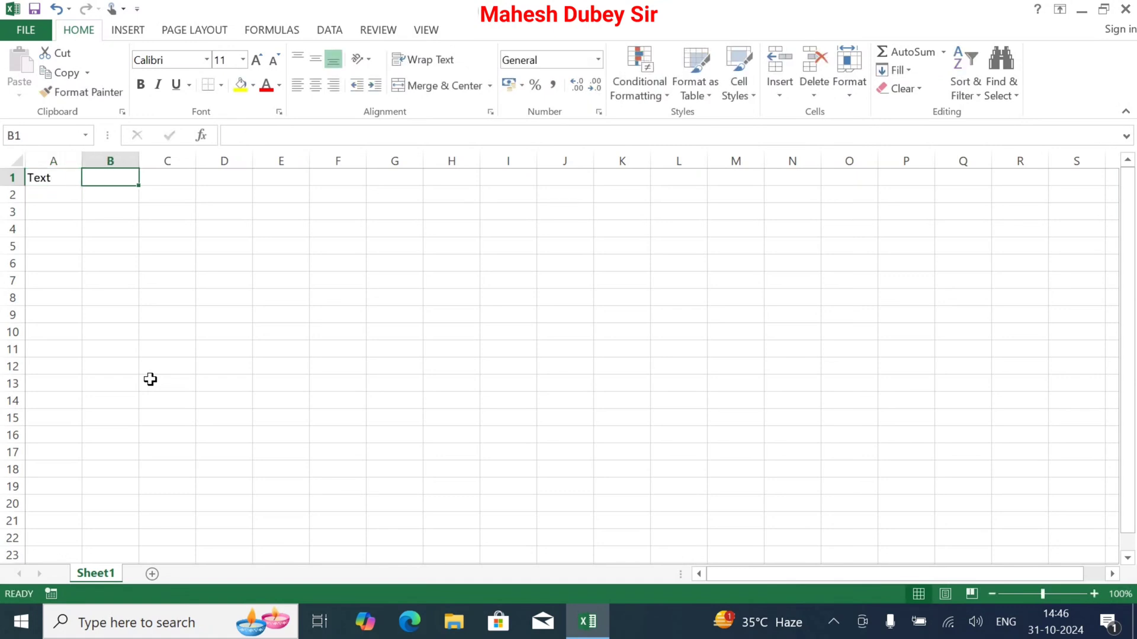
{"action": "type", "text": "c"}
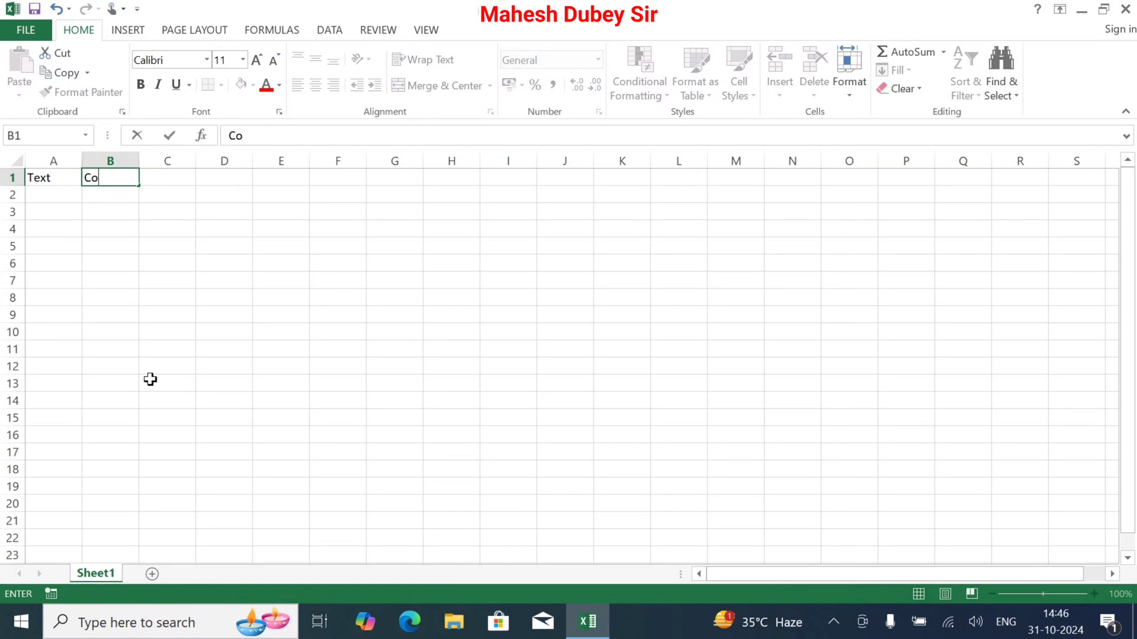
{"action": "key", "text": "Return"}
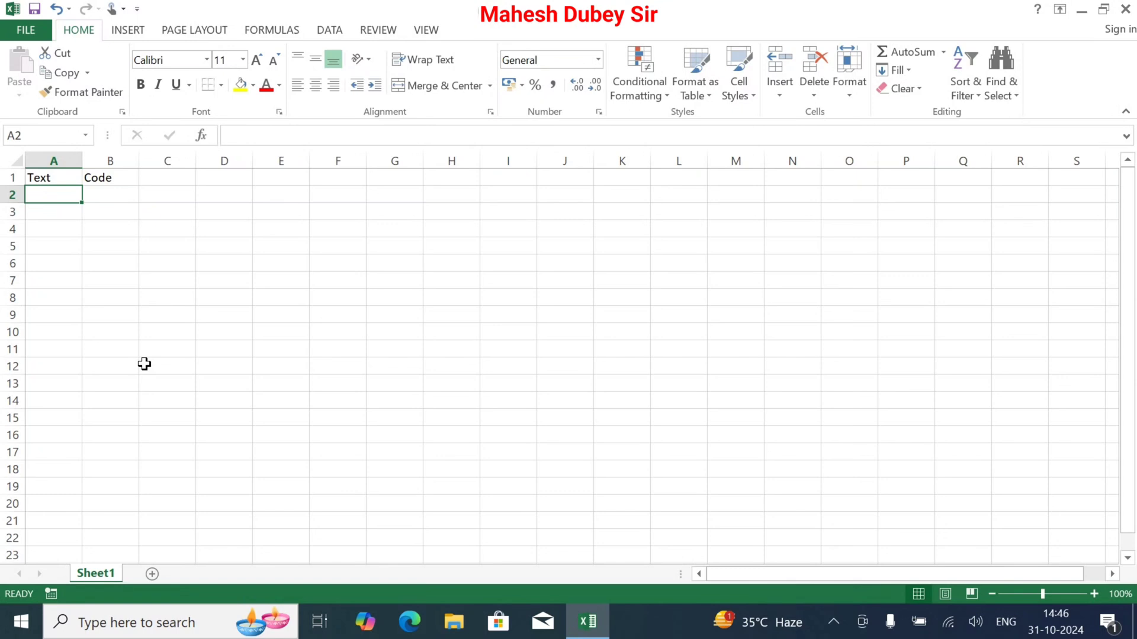
Widen columns A and B and centre the headings in A1:B1 horizontally and vertically
{"action": "double_click", "coordinate": [80, 161]}
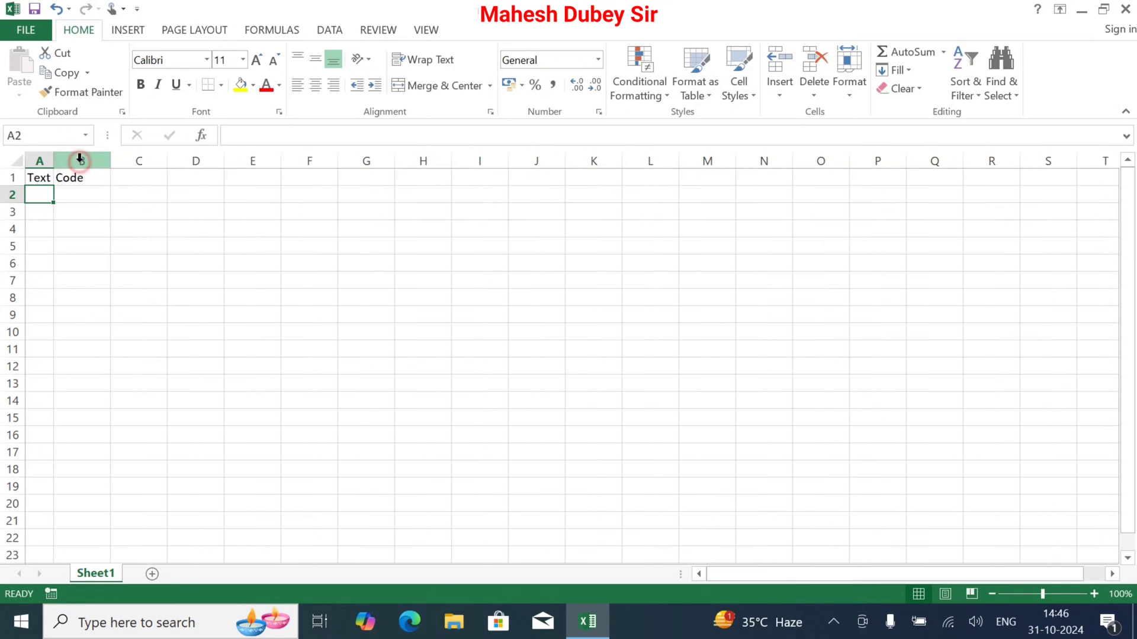
{"action": "left_click_drag", "start_coordinate": [54, 162], "coordinate": [202, 161]}
{"action": "left_click_drag", "start_coordinate": [95, 179], "coordinate": [140, 180]}
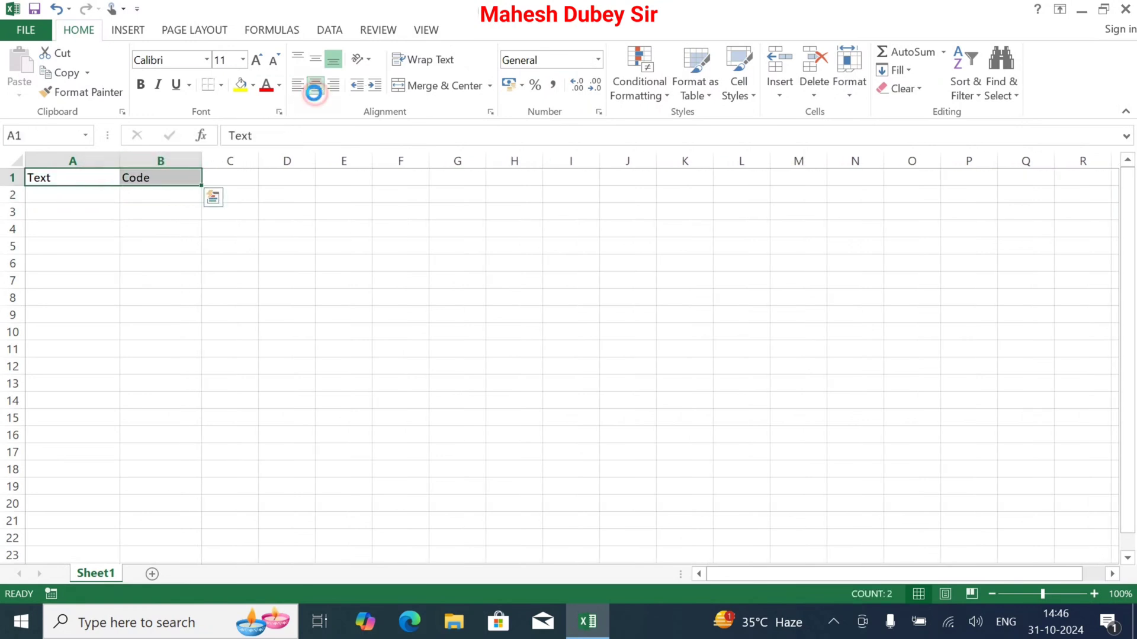
{"action": "left_click", "coordinate": [314, 86]}
{"action": "left_click", "coordinate": [315, 60]}
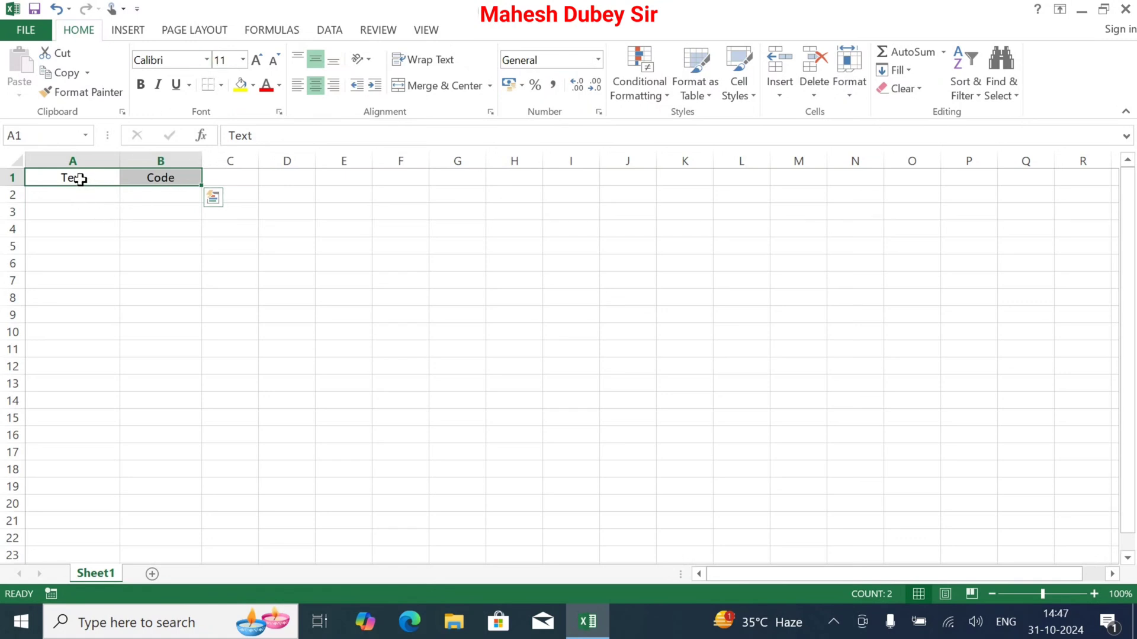
List the capital letters A to Z under the Text heading, one letter per cell from A2 to A27
{"action": "left_click", "coordinate": [69, 197]}
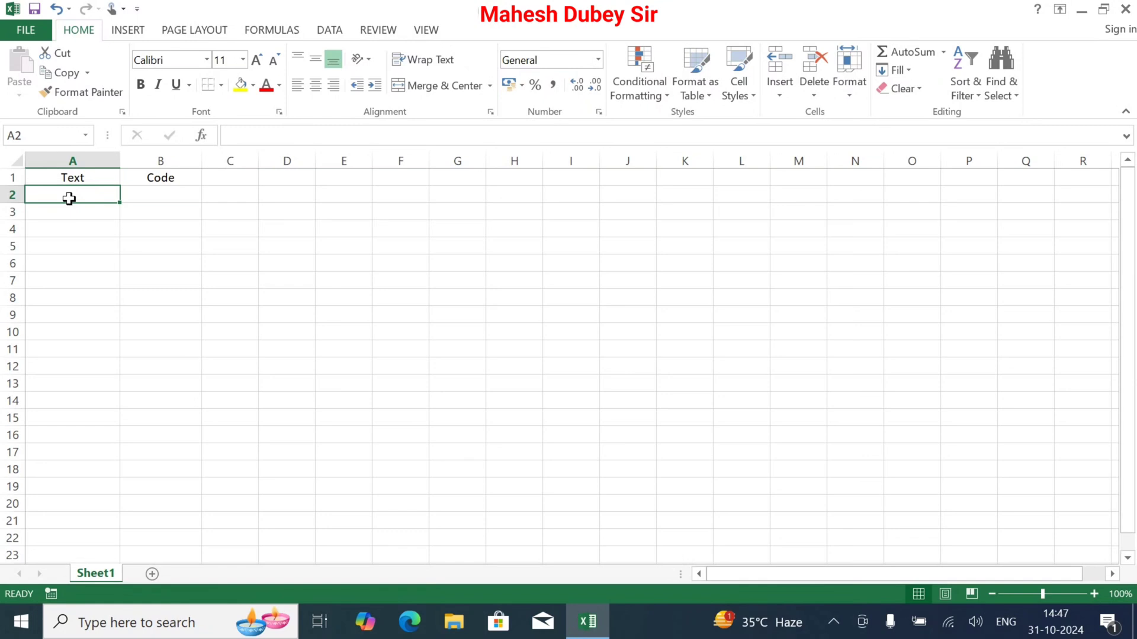
{"action": "type", "text": "A"}
{"action": "key", "text": "Return"}
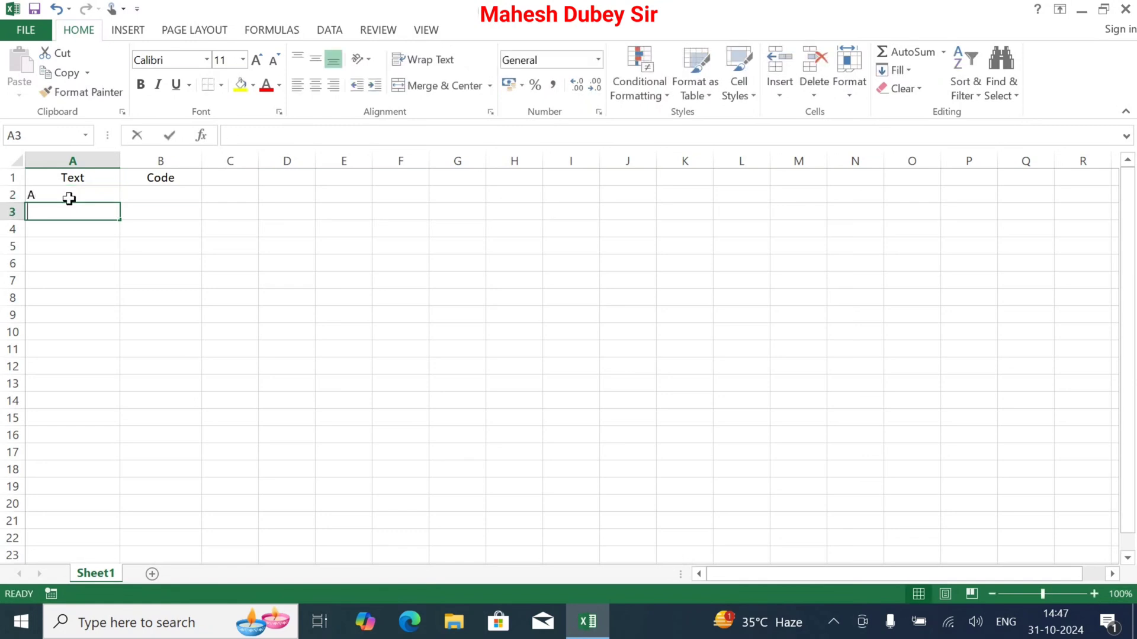
{"action": "type", "text": "B"}
{"action": "key", "text": "Return"}
{"action": "key", "text": "Down"}
{"action": "key", "text": "Down"}
{"action": "key", "text": "Down"}
{"action": "key", "text": "Down"}
{"action": "key", "text": "Down"}
{"action": "key", "text": "Down"}
{"action": "key", "text": "Down"}
{"action": "key", "text": "Down"}
{"action": "key", "text": "Down"}
{"action": "key", "text": "Down"}
{"action": "key", "text": "Down"}
{"action": "key", "text": "Down"}
{"action": "key", "text": "Down"}
{"action": "key", "text": "Down"}
{"action": "key", "text": "Down"}
{"action": "key", "text": "Down"}
{"action": "key", "text": "Down"}
{"action": "key", "text": "Down"}
{"action": "key", "text": "Down"}
{"action": "key", "text": "Down"}
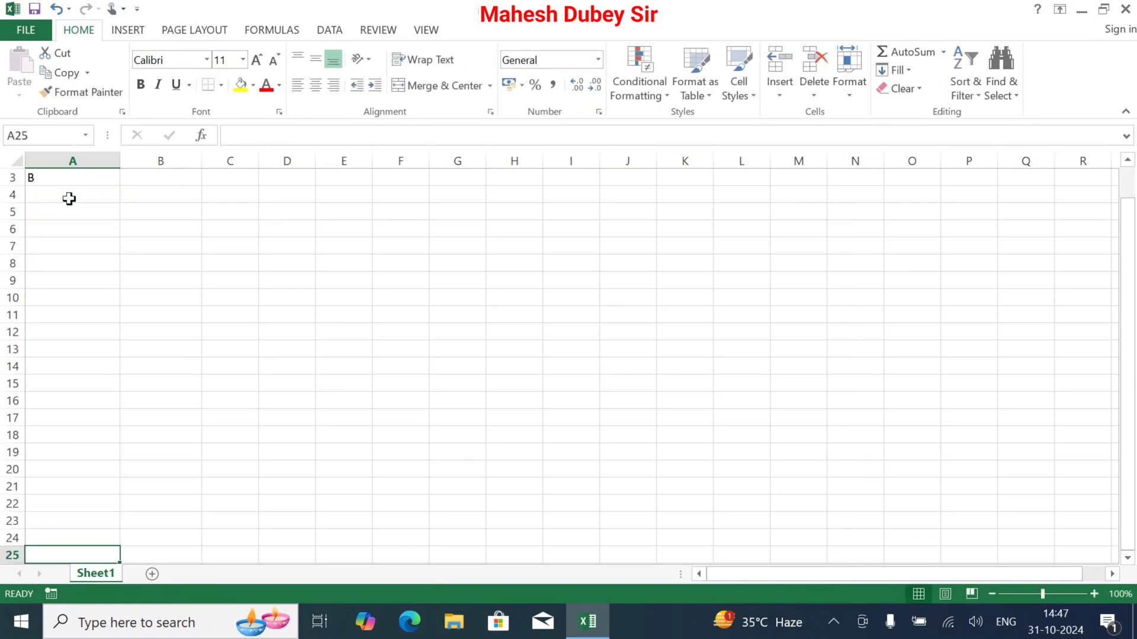
{"action": "left_click", "coordinate": [69, 197]}
{"action": "type", "text": "C"}
{"action": "key", "text": "Return"}
{"action": "type", "text": "D"}
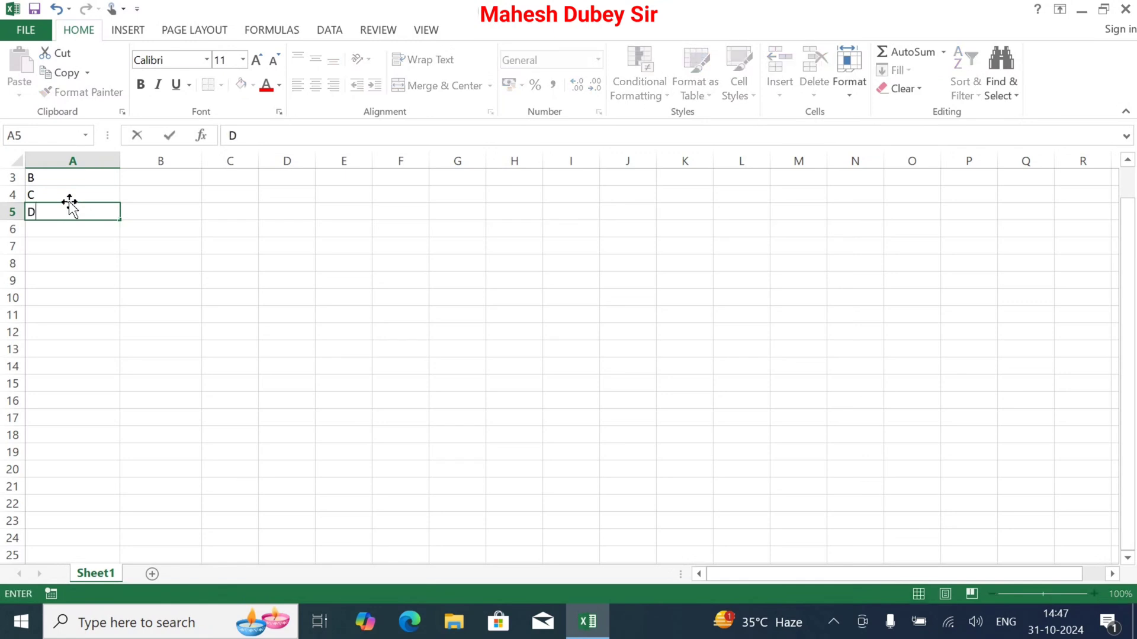
{"action": "key", "text": "Return"}
{"action": "type", "text": "E"}
{"action": "key", "text": "Return"}
{"action": "type", "text": "F"}
{"action": "key", "text": "Return"}
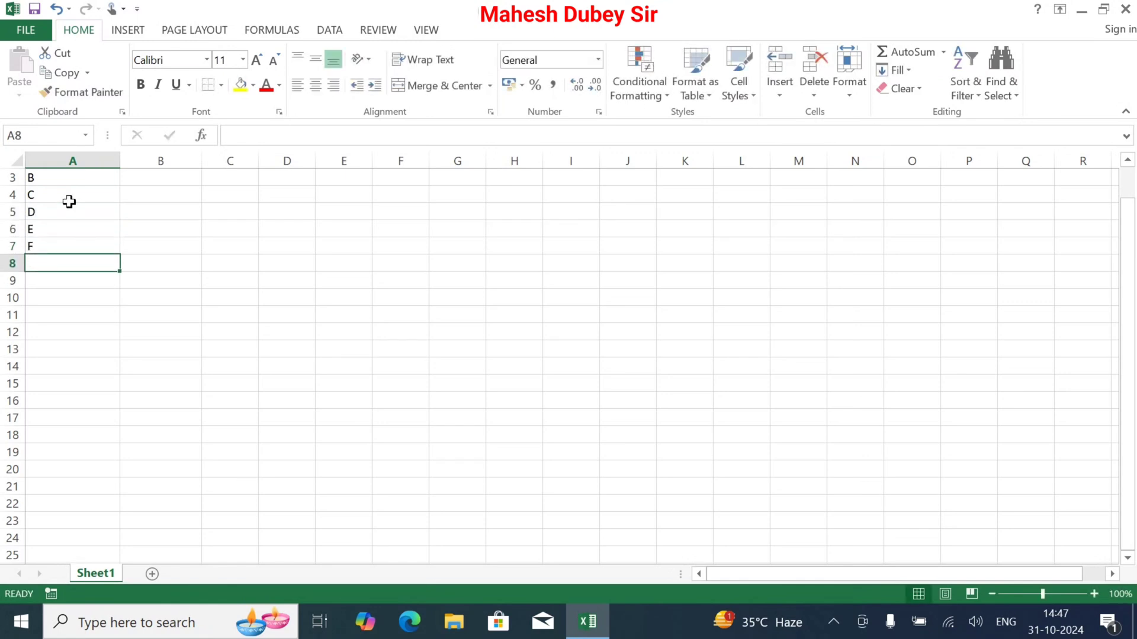
{"action": "type", "text": "G"}
{"action": "key", "text": "Return"}
{"action": "type", "text": "H"}
{"action": "key", "text": "Return"}
{"action": "type", "text": "I"}
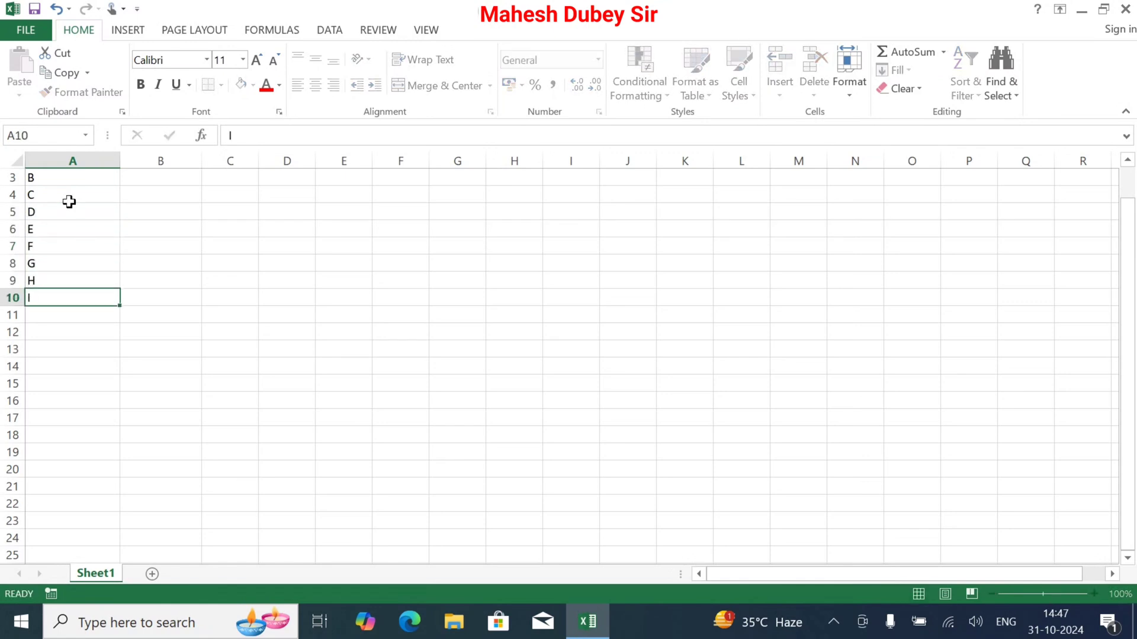
{"action": "key", "text": "Return"}
{"action": "type", "text": "J"}
{"action": "key", "text": "Return"}
{"action": "type", "text": "K"}
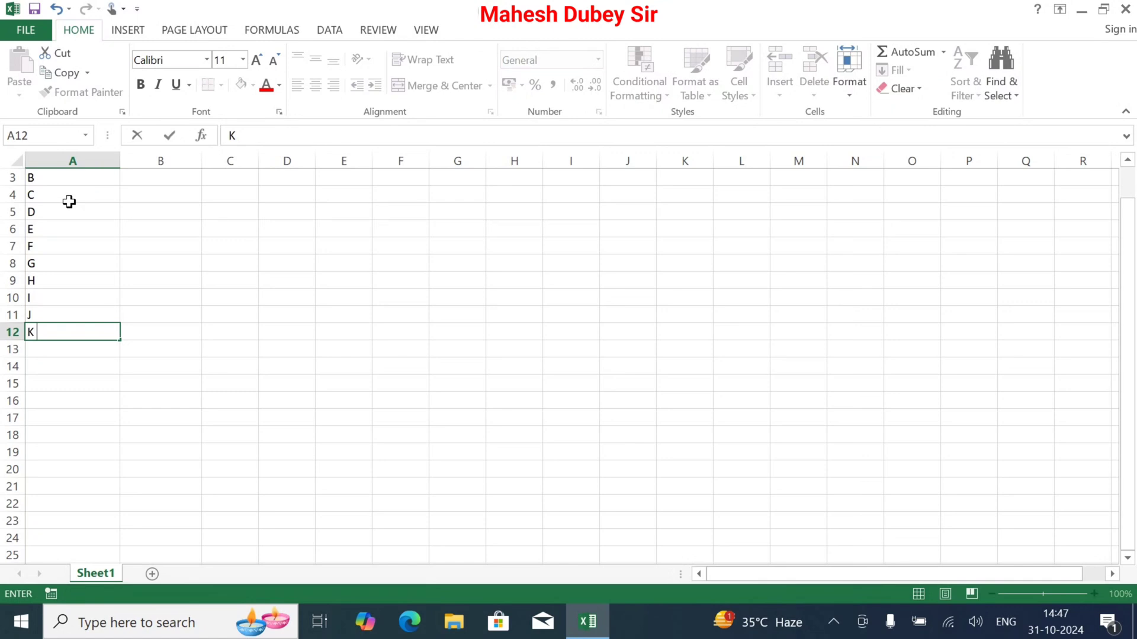
{"action": "key", "text": "Return"}
{"action": "type", "text": "L"}
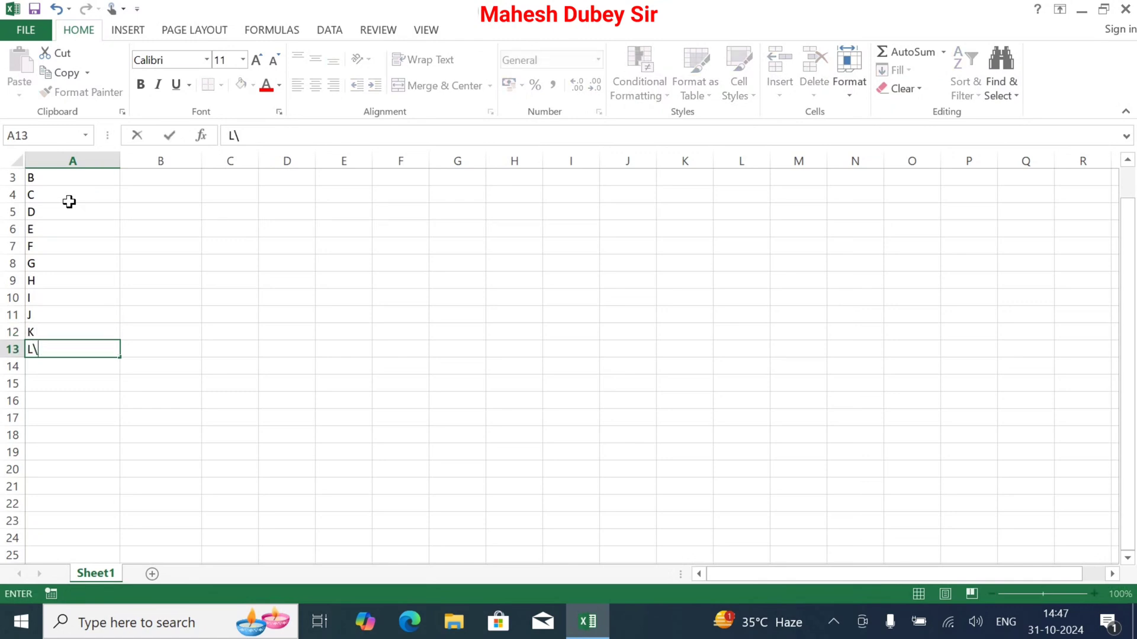
{"action": "type", "text": "\\M"}
{"action": "key", "text": "Return"}
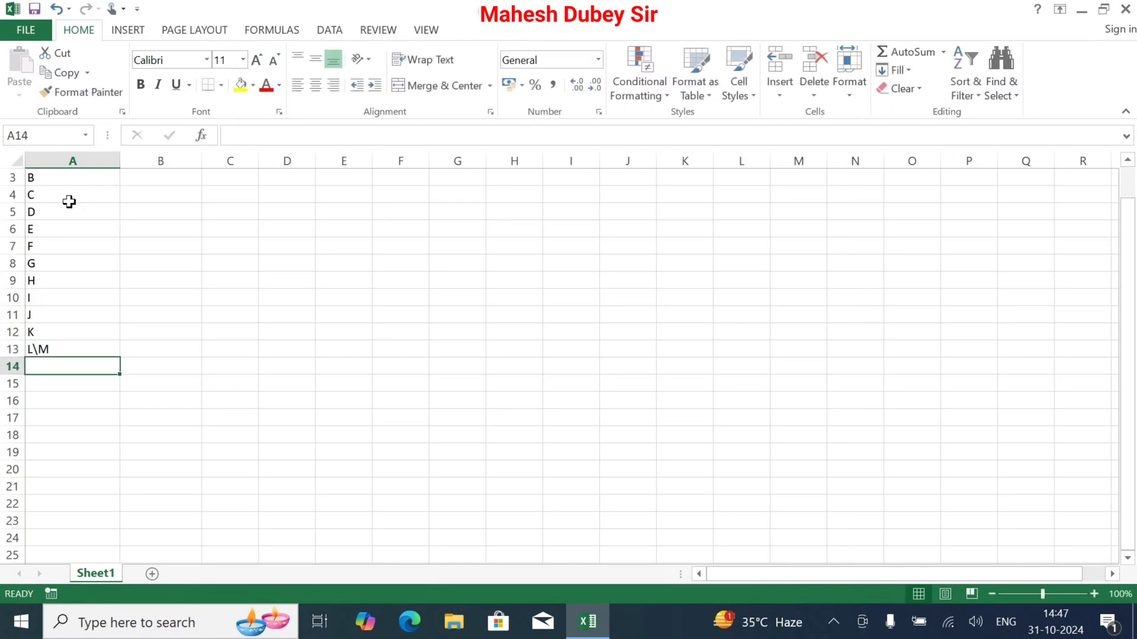
{"action": "key", "text": "Up"}
{"action": "type", "text": "L"}
{"action": "key", "text": "Return"}
{"action": "type", "text": "M"}
{"action": "key", "text": "Return"}
{"action": "type", "text": "N"}
{"action": "key", "text": "Return"}
{"action": "type", "text": "O"}
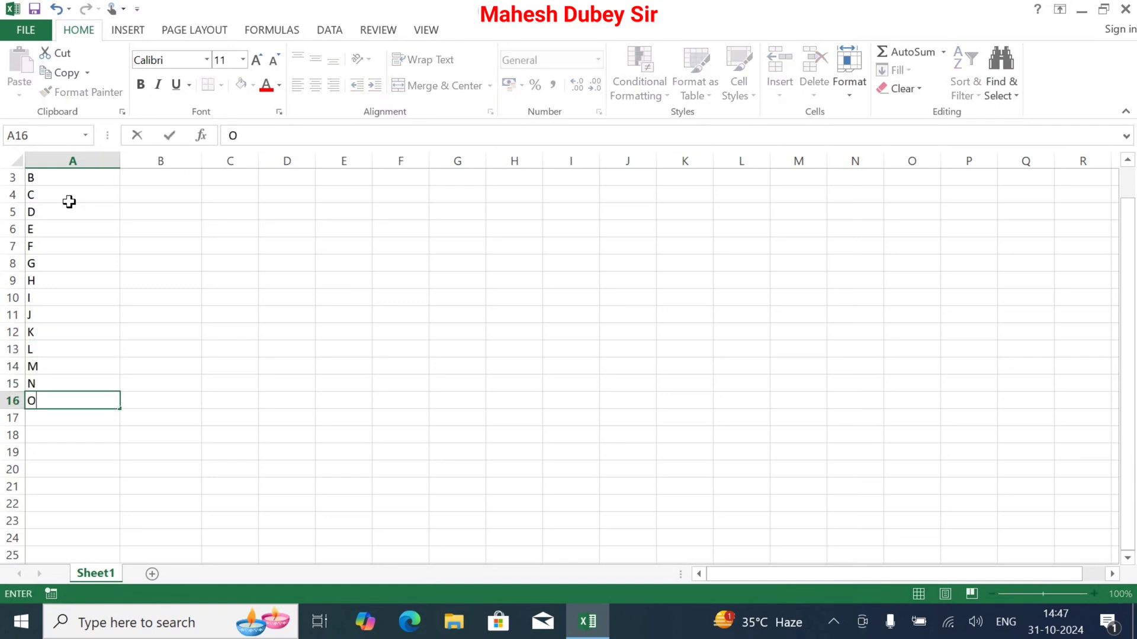
{"action": "key", "text": "Return"}
{"action": "type", "text": "P"}
{"action": "key", "text": "Return"}
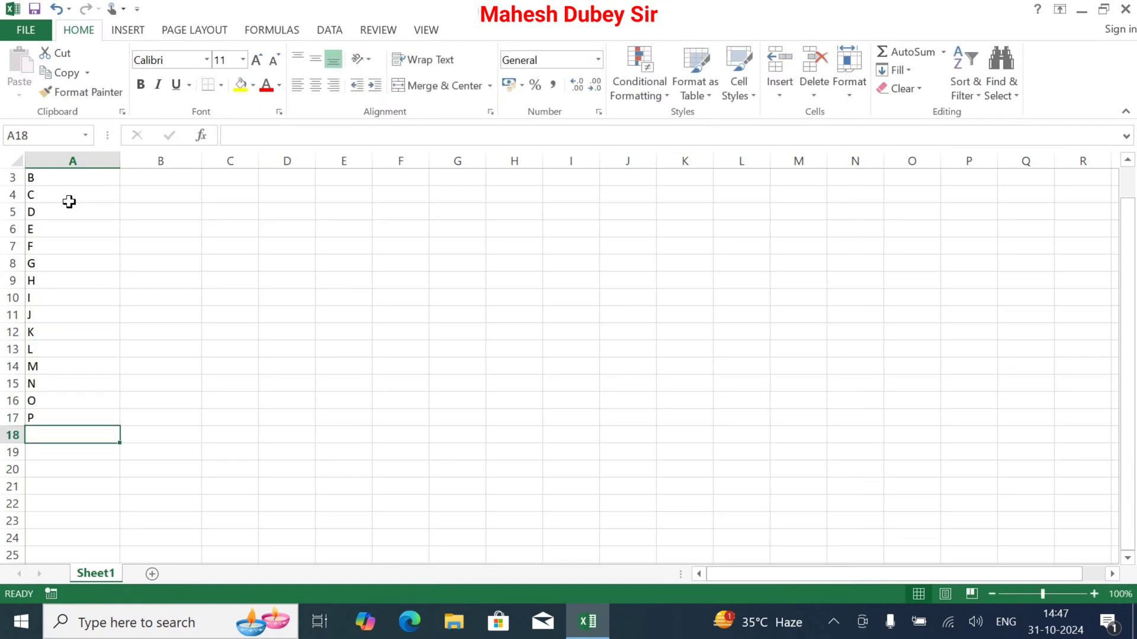
{"action": "type", "text": "Q"}
{"action": "key", "text": "Return"}
{"action": "type", "text": "R"}
{"action": "key", "text": "Return"}
{"action": "type", "text": "S"}
{"action": "key", "text": "Return"}
{"action": "type", "text": "Y"}
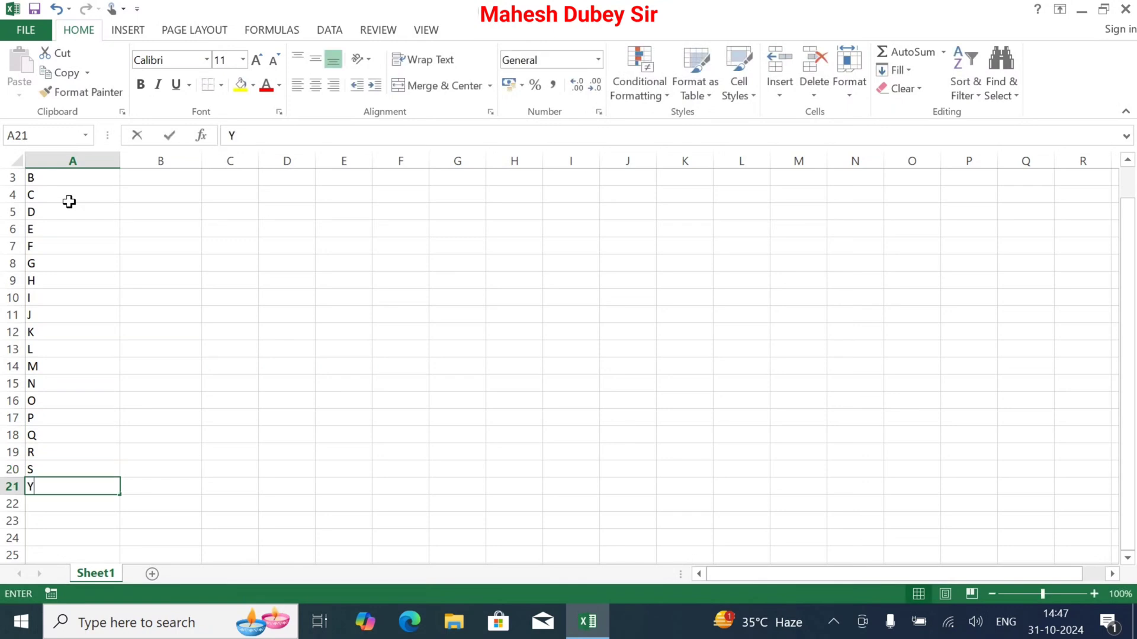
{"action": "key", "text": "Return"}
{"action": "key", "text": "Up"}
{"action": "type", "text": "T"}
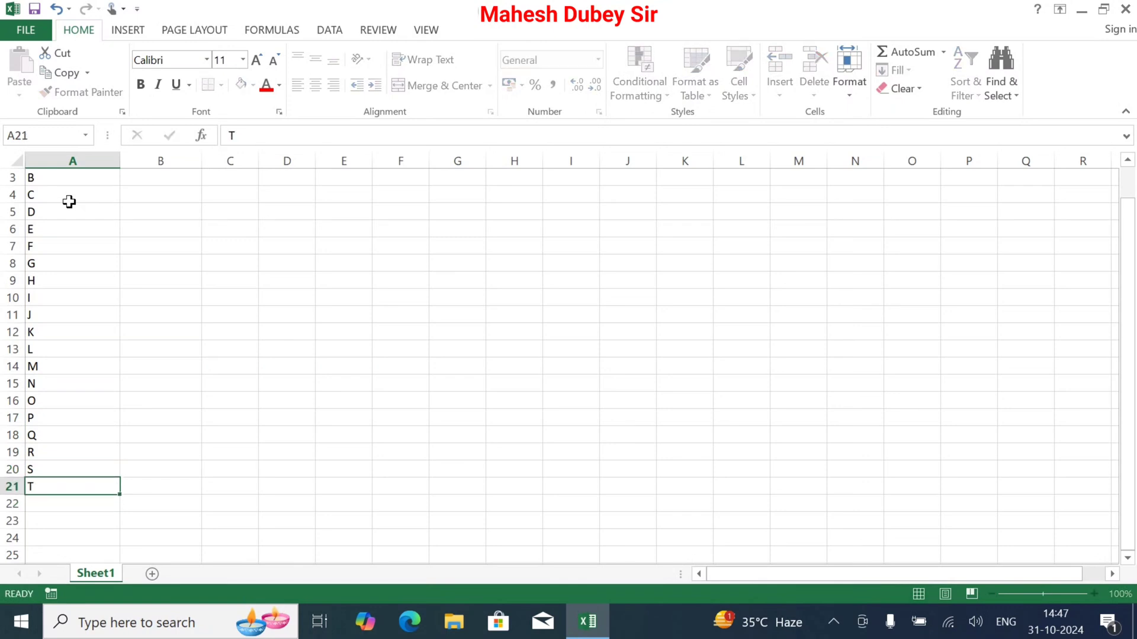
{"action": "key", "text": "Return"}
{"action": "type", "text": "U"}
{"action": "key", "text": "Return"}
{"action": "type", "text": "V"}
{"action": "key", "text": "Return"}
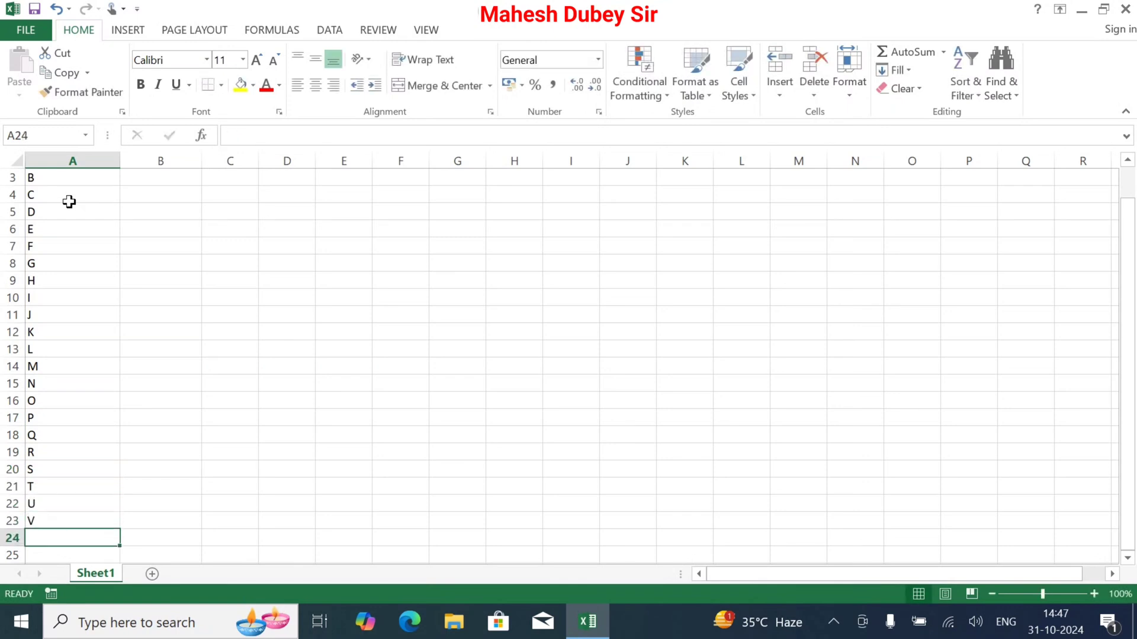
{"action": "type", "text": "W"}
{"action": "key", "text": "Return"}
{"action": "type", "text": "X"}
{"action": "key", "text": "Return"}
{"action": "key", "text": "Return"}
{"action": "type", "text": "Y"}
{"action": "key", "text": "Return"}
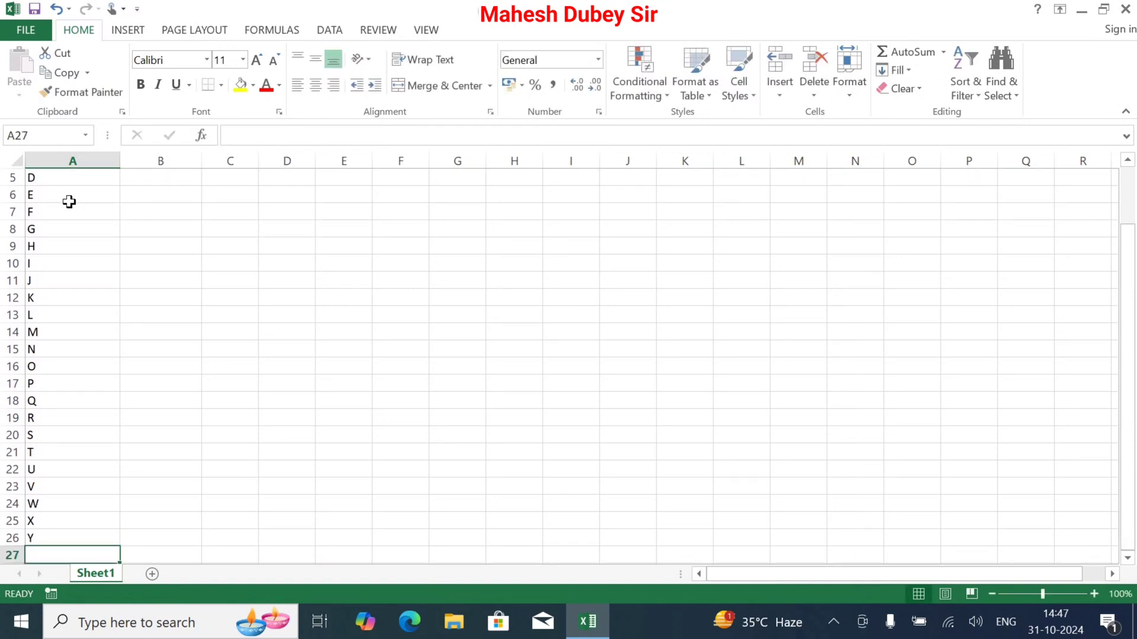
{"action": "type", "text": "Z"}
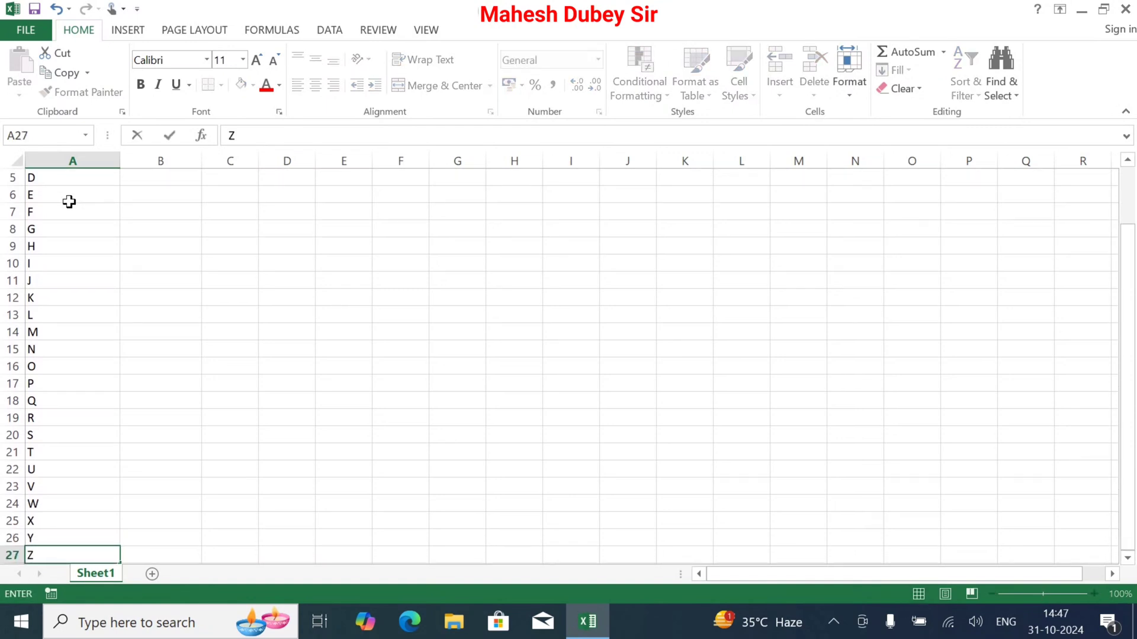
Centre the letters in A2:A27 horizontally and vertically
{"action": "scroll", "coordinate": [79, 214], "scroll_direction": "up", "scroll_amount": 2}
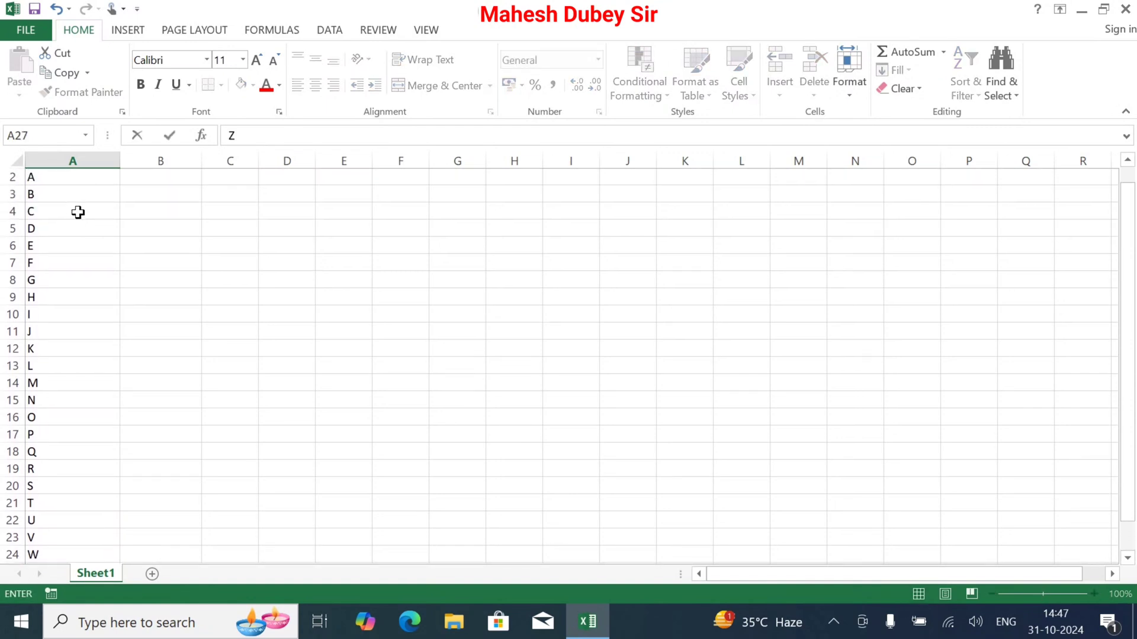
{"action": "left_click_drag", "start_coordinate": [79, 191], "coordinate": [79, 540]}
{"action": "key", "text": "Escape"}
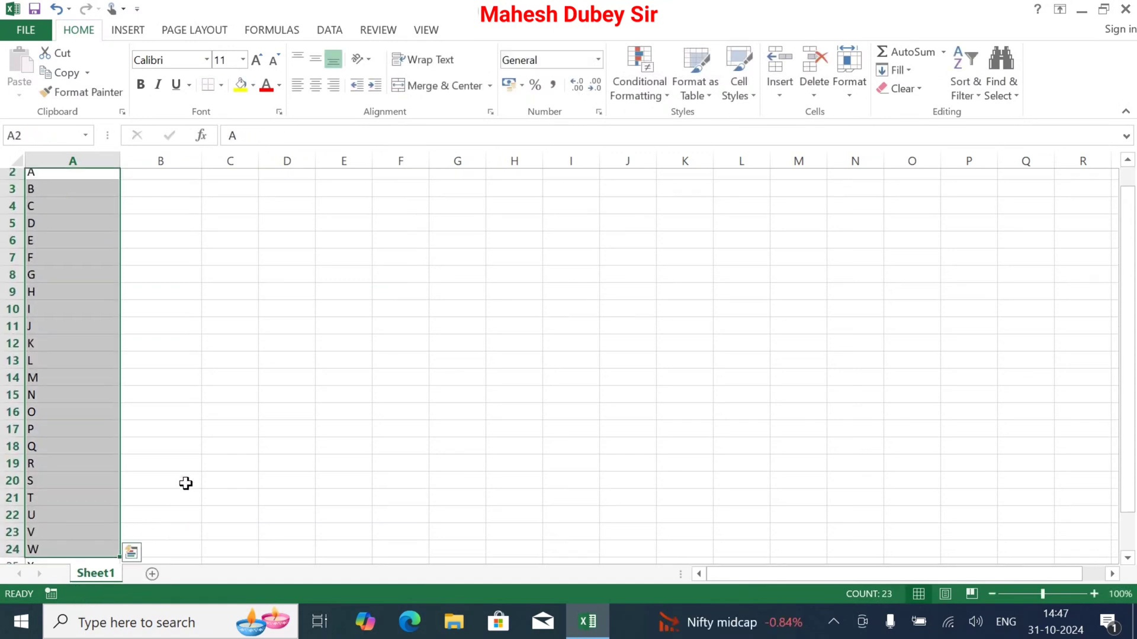
{"action": "left_click", "coordinate": [200, 414]}
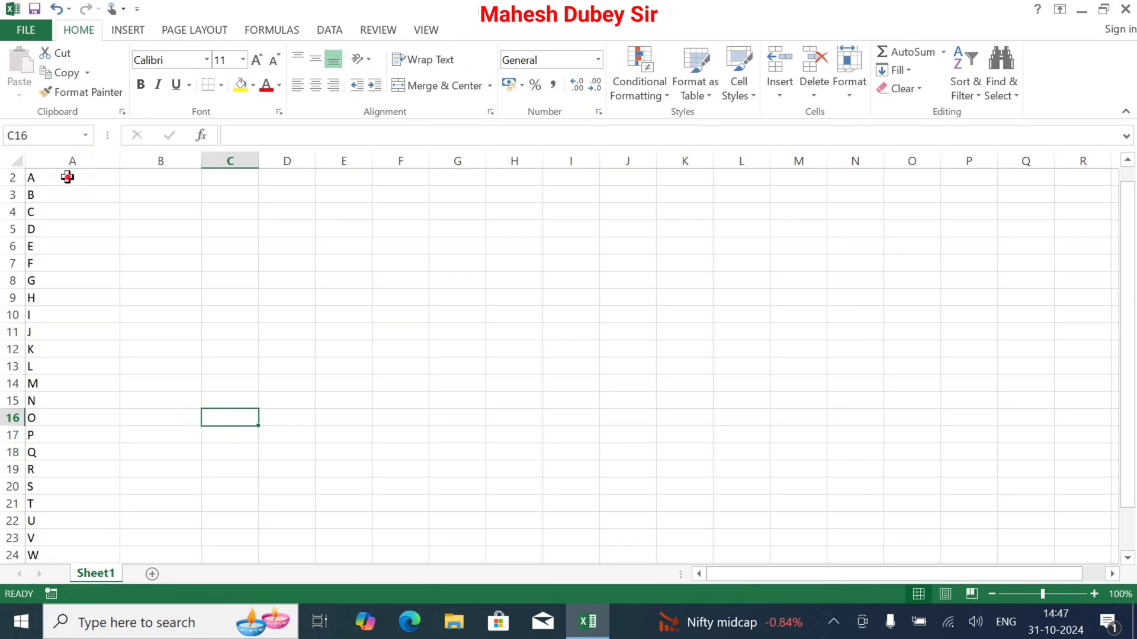
{"action": "left_click_drag", "start_coordinate": [66, 176], "coordinate": [77, 539]}
{"action": "left_click", "coordinate": [315, 86]}
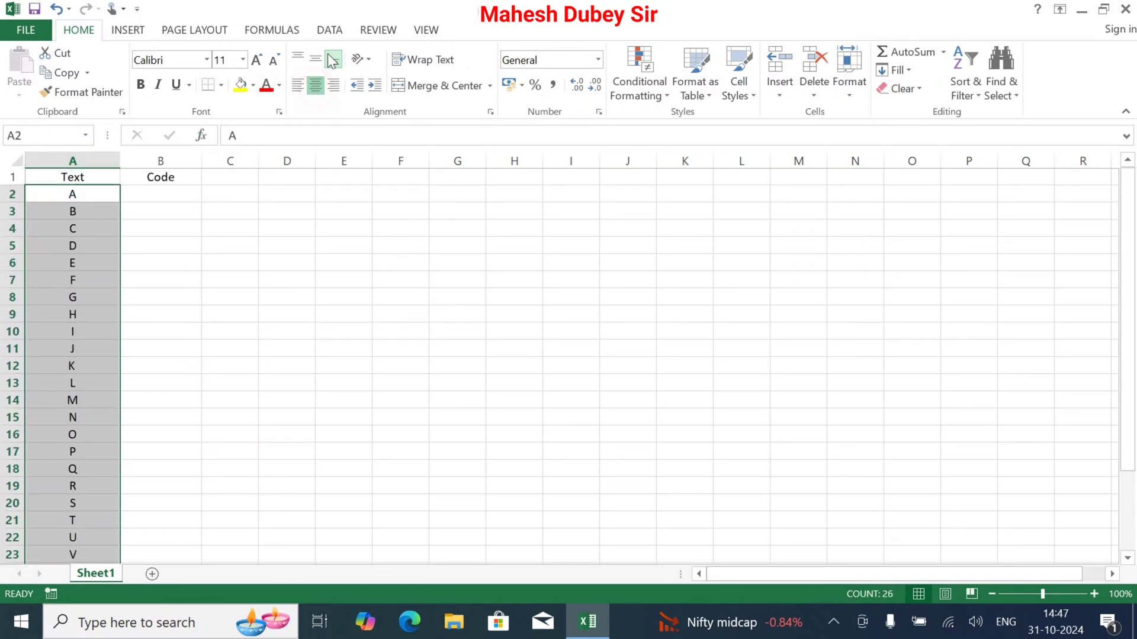
{"action": "left_click", "coordinate": [309, 62]}
Make the Text and Code headings bold at font size 14
{"action": "left_click_drag", "start_coordinate": [71, 176], "coordinate": [147, 172]}
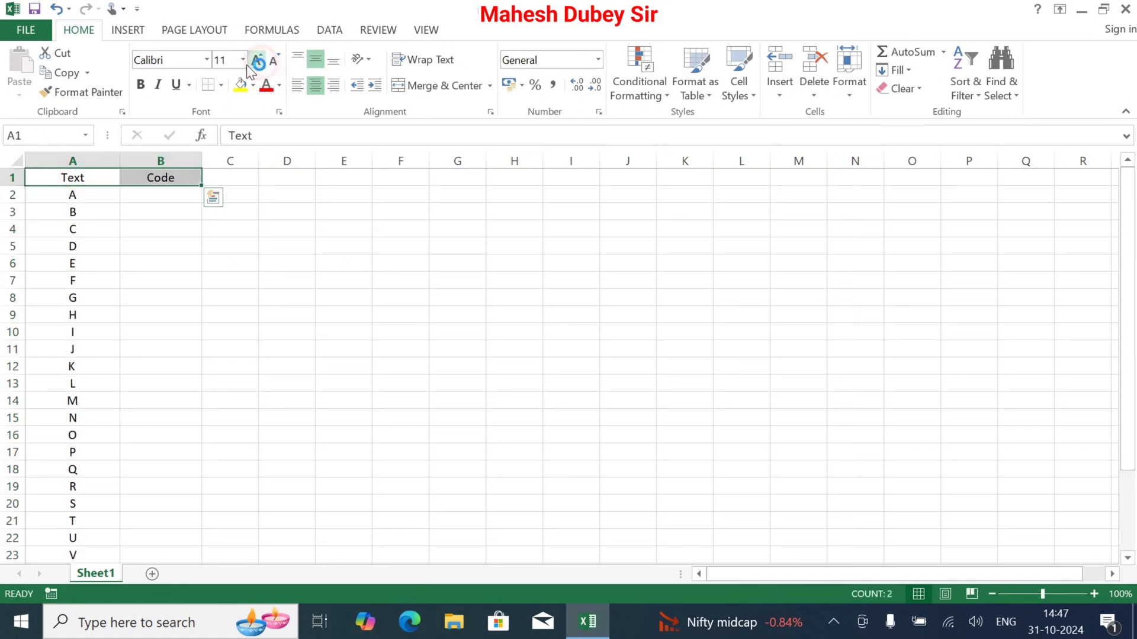
{"action": "left_click", "coordinate": [138, 88]}
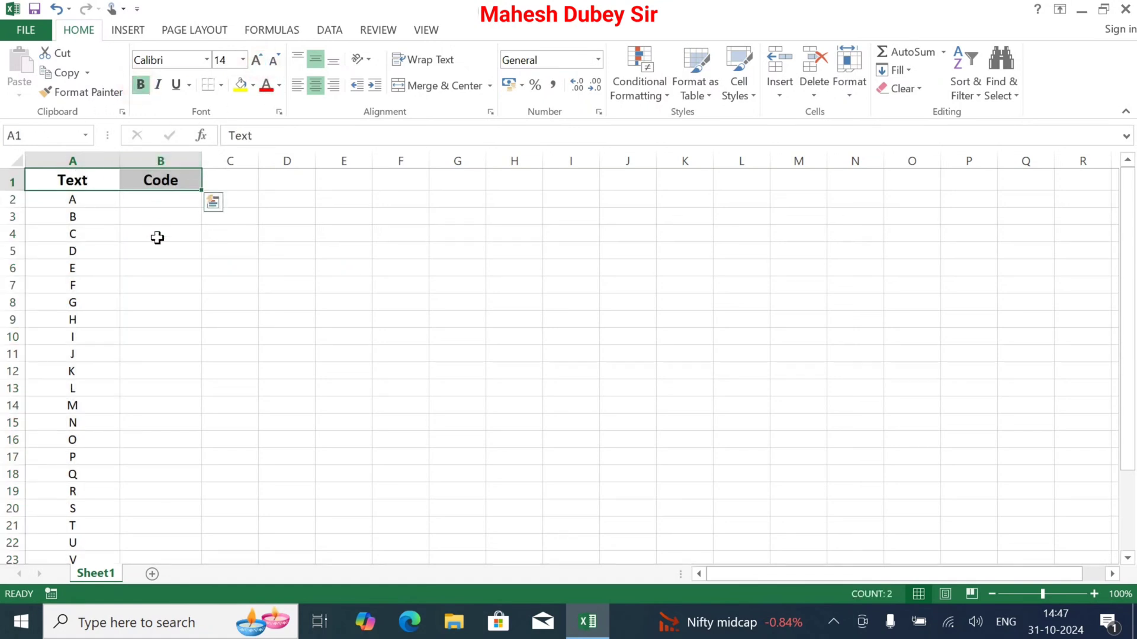
Enter the formula =CODE(A2) in cell B2 to return the numeric code of the first letter
{"action": "left_click", "coordinate": [145, 200]}
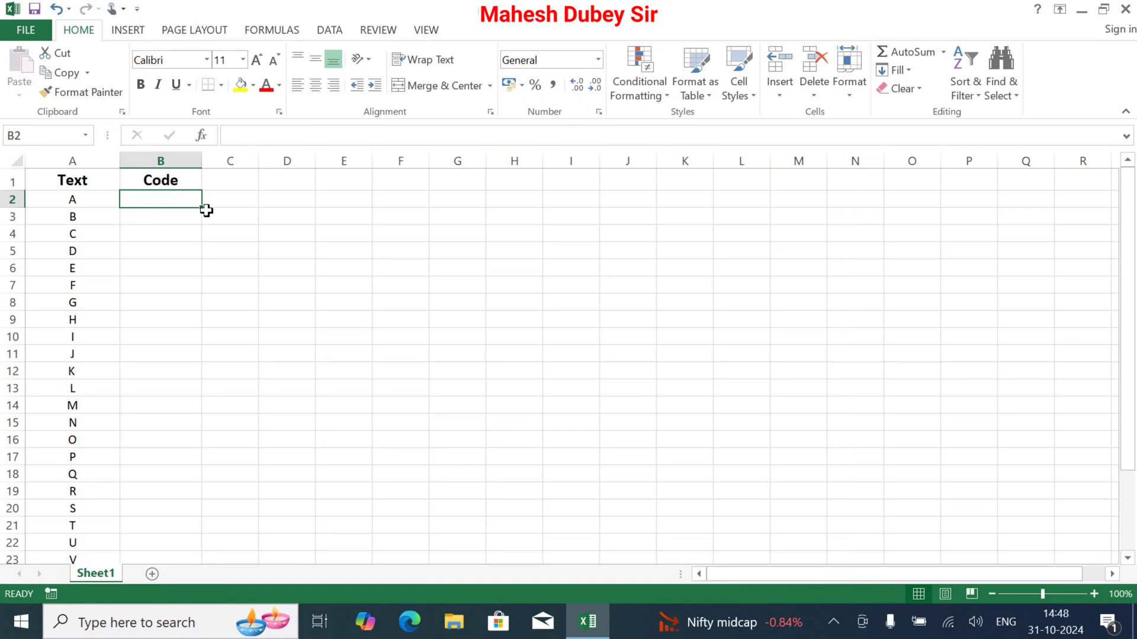
{"action": "type", "text": "="}
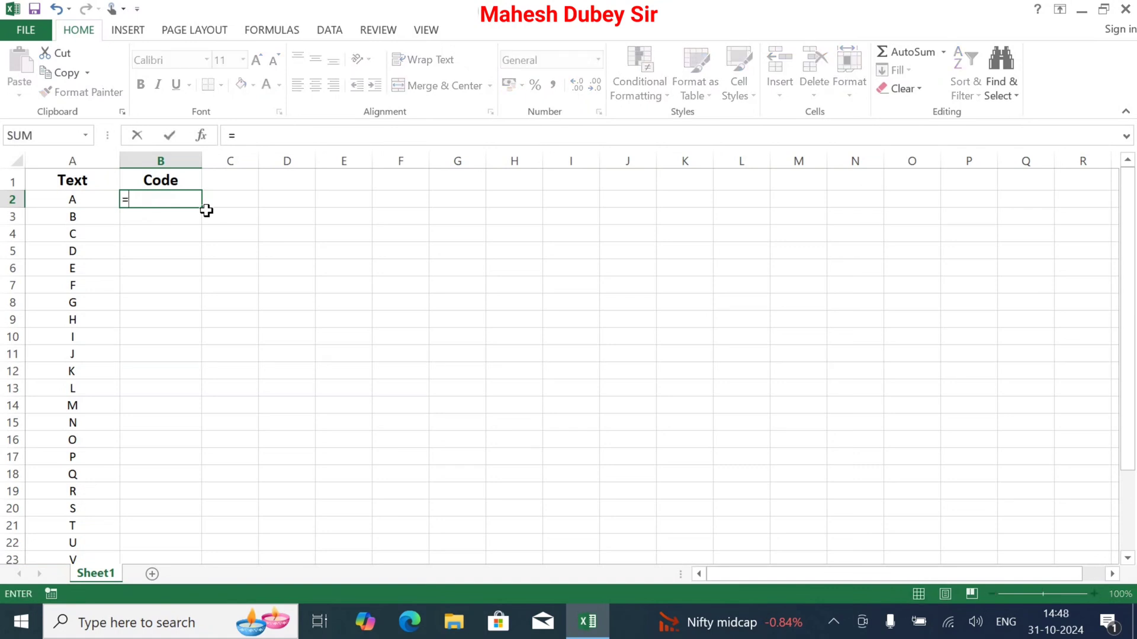
{"action": "type", "text": "CODE"}
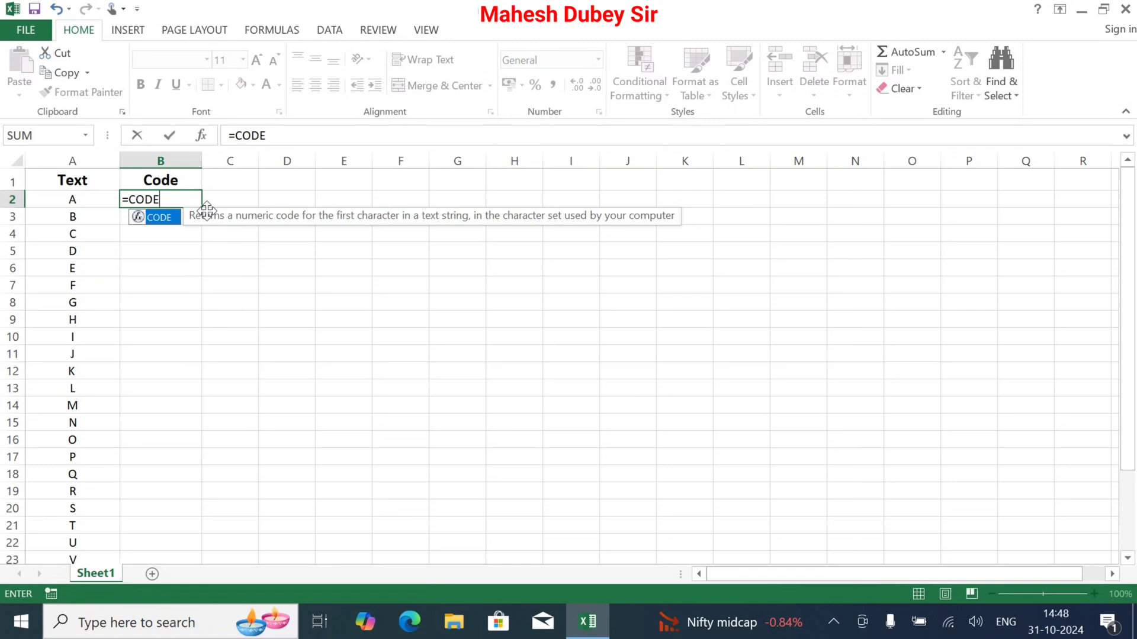
{"action": "type", "text": "("}
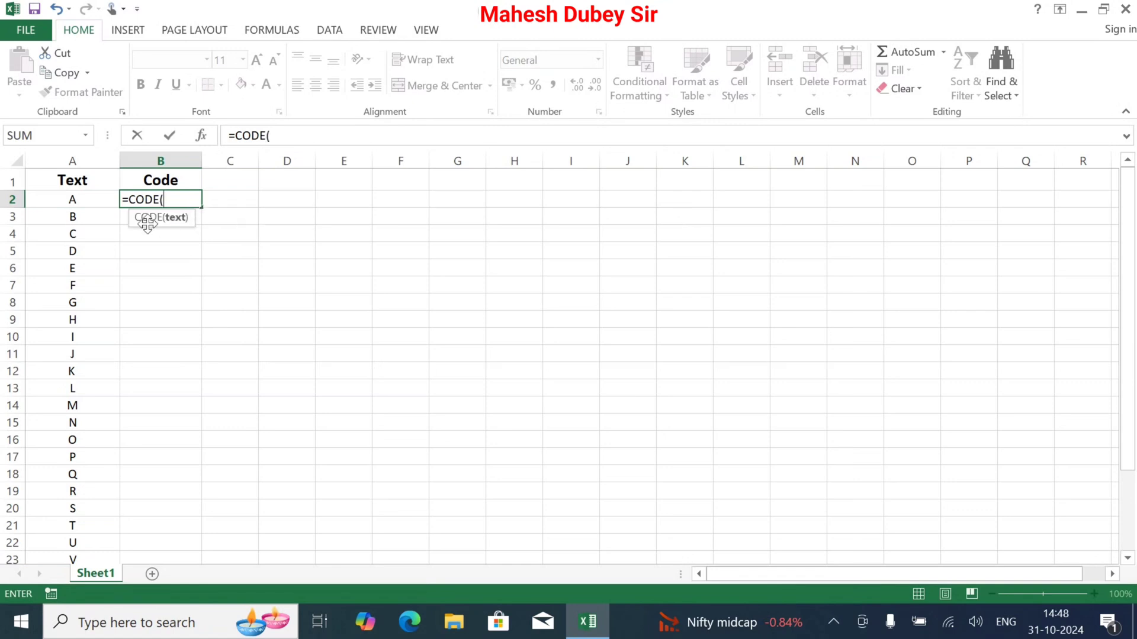
{"action": "left_click", "coordinate": [77, 201]}
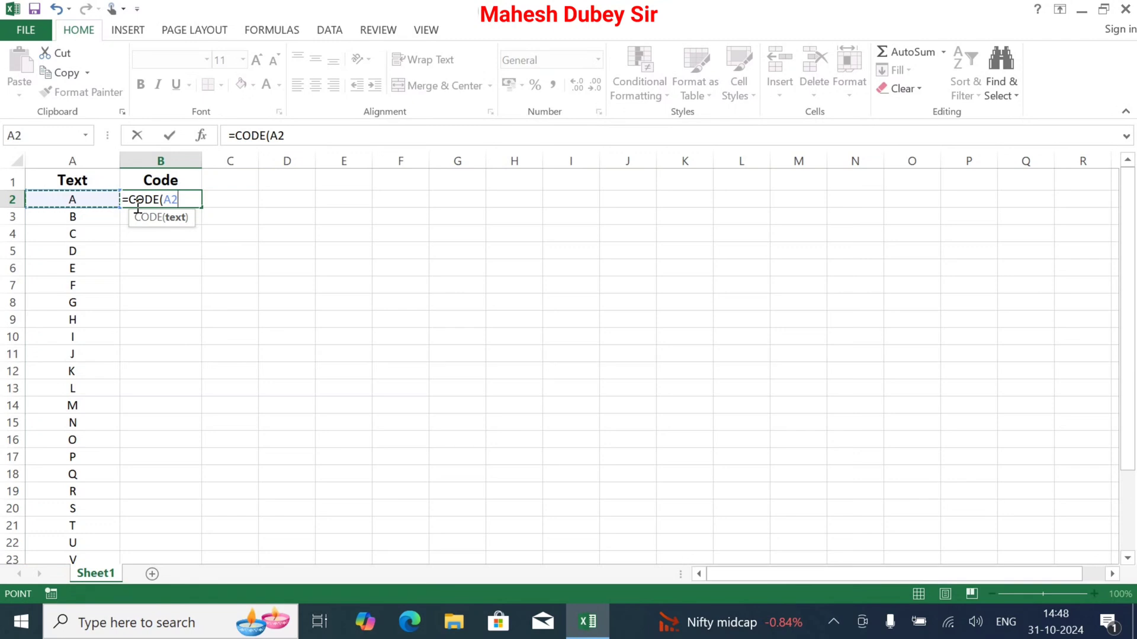
{"action": "type", "text": ")"}
{"action": "key", "text": "Return"}
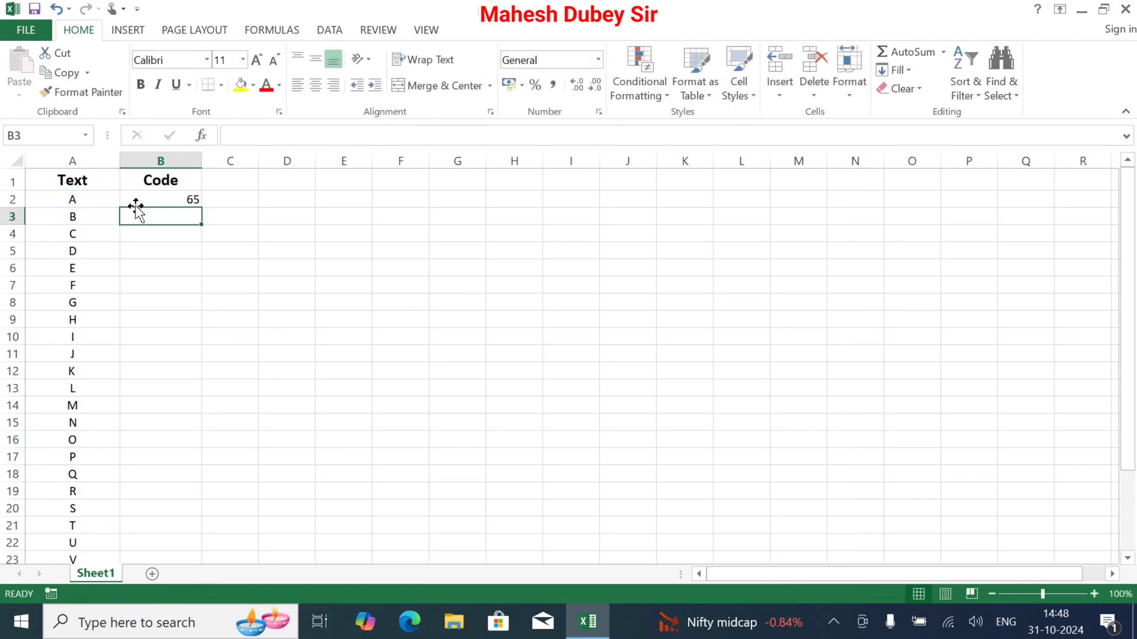
Copy the CODE formula from B2 down through B27 so every letter has its code
{"action": "left_click", "coordinate": [73, 199]}
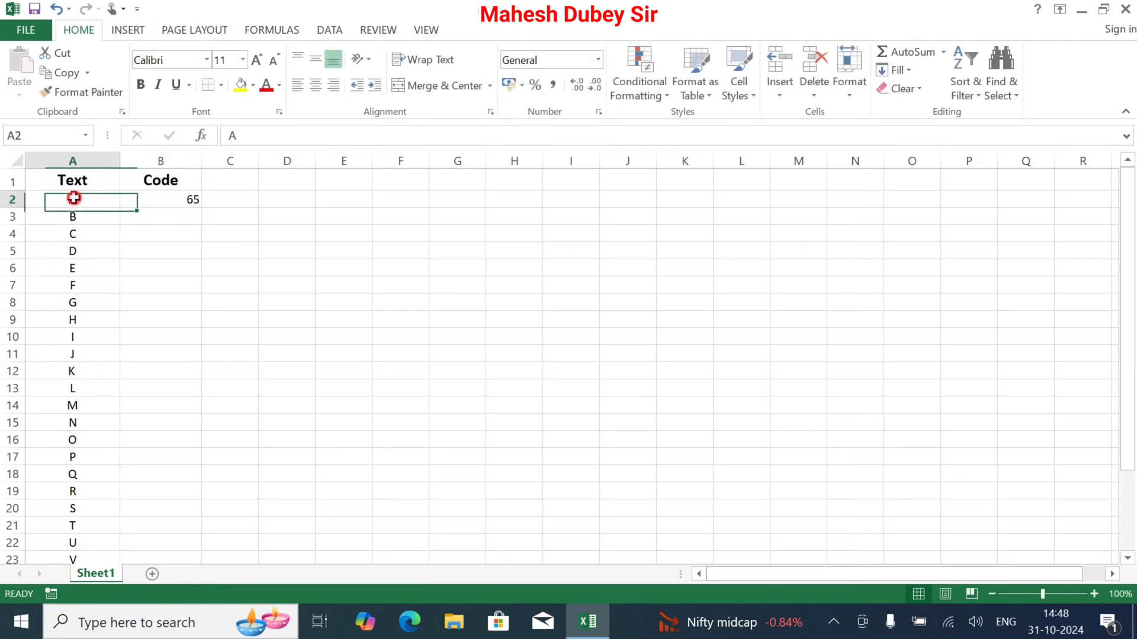
{"action": "left_click", "coordinate": [200, 199]}
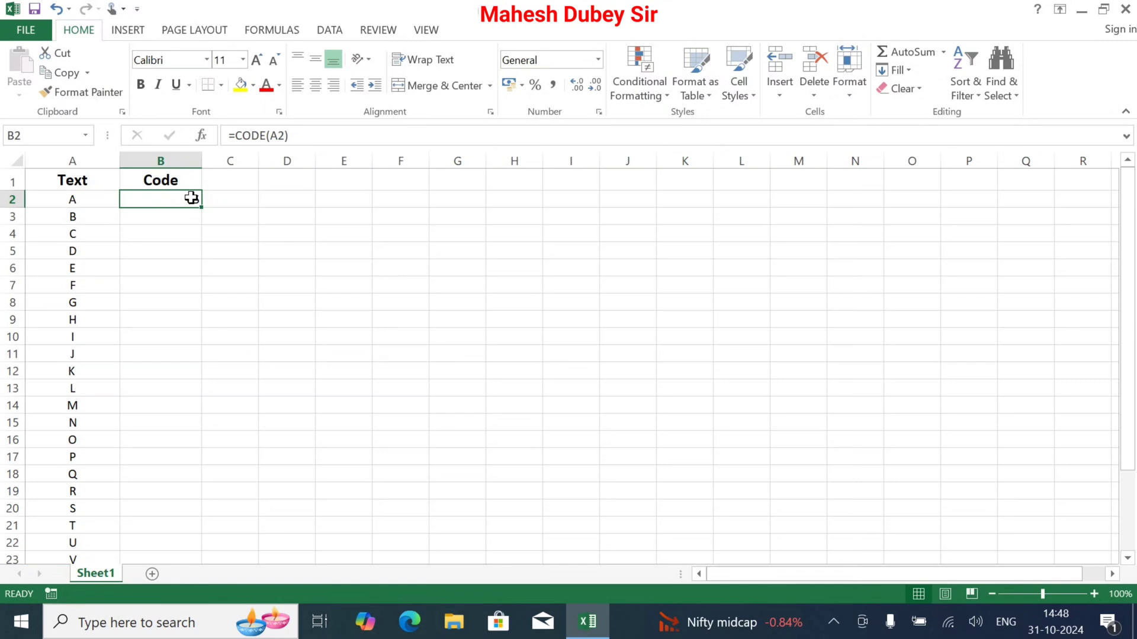
{"action": "left_click", "coordinate": [407, 214]}
{"action": "left_click", "coordinate": [208, 200]}
{"action": "left_click", "coordinate": [180, 201]}
{"action": "left_click_drag", "start_coordinate": [203, 210], "coordinate": [187, 544]}
{"action": "scroll", "coordinate": [349, 355], "scroll_direction": "up", "scroll_amount": 2}
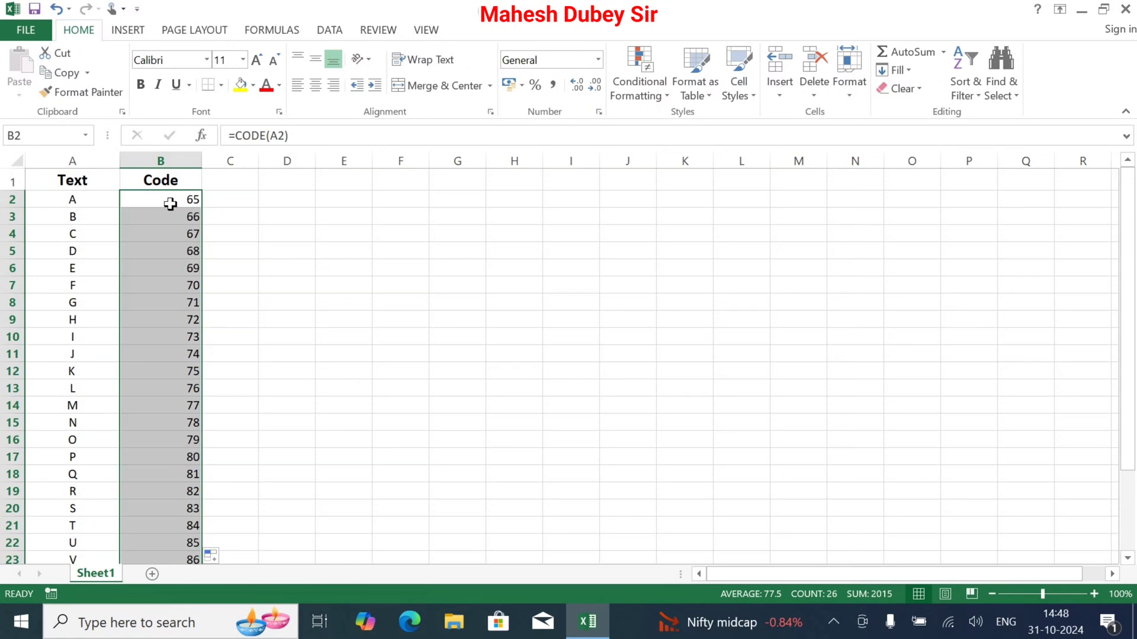
{"action": "left_click", "coordinate": [248, 198]}
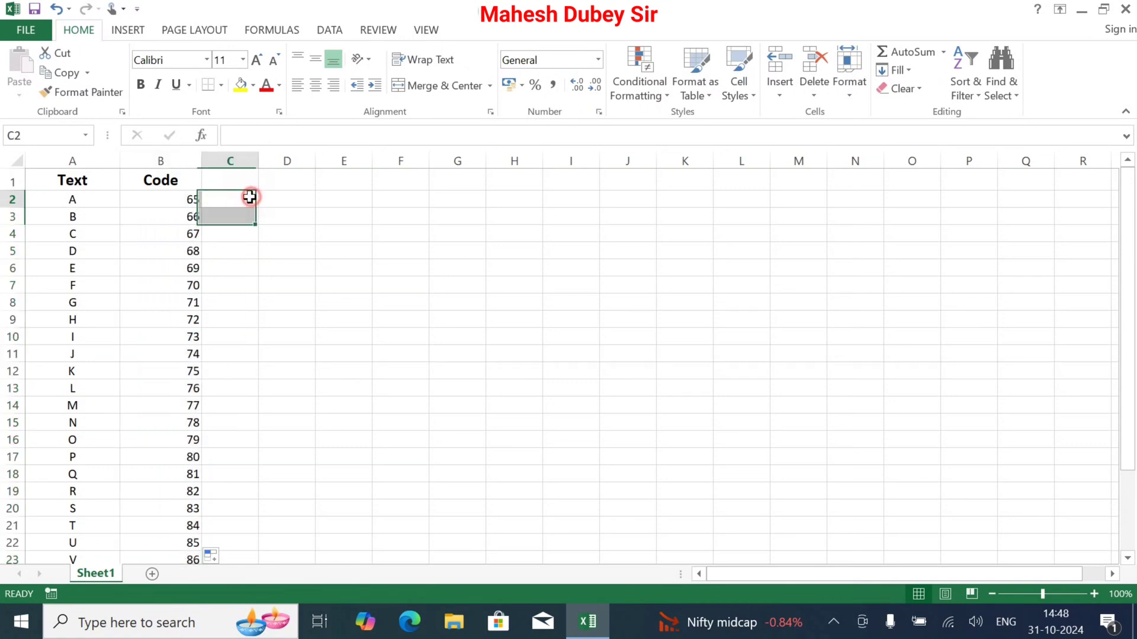
{"action": "left_click", "coordinate": [172, 199]}
{"action": "left_click_drag", "start_coordinate": [172, 199], "coordinate": [159, 521]}
{"action": "left_click", "coordinate": [358, 346]}
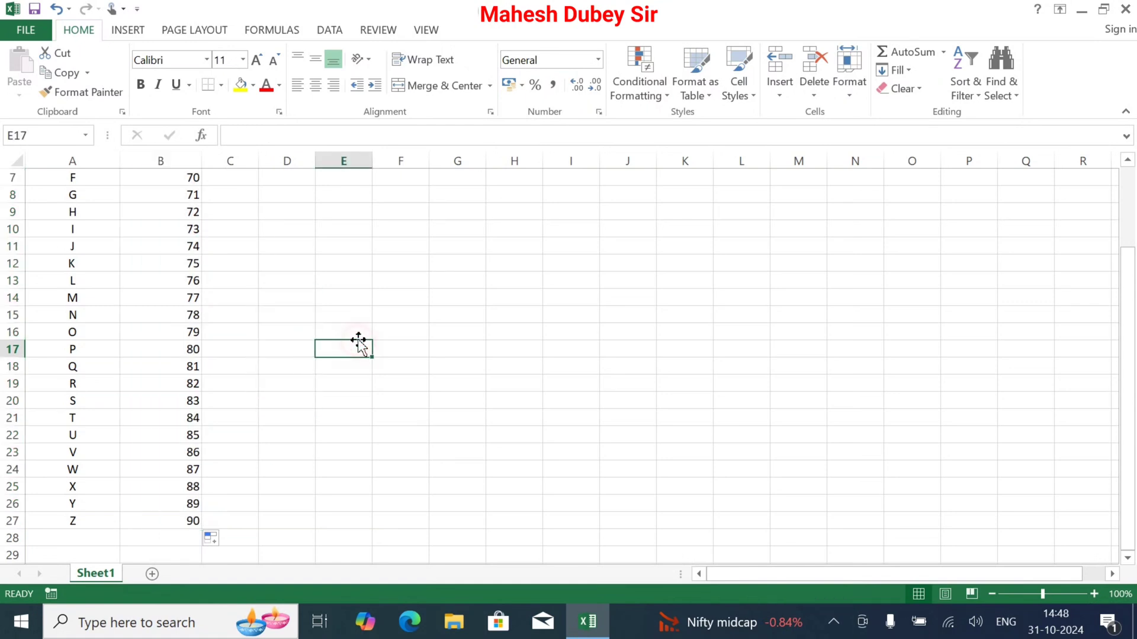
Add the headings Number in C1 and Code in D1
{"action": "left_click_drag", "start_coordinate": [1115, 348], "coordinate": [1119, 218]}
{"action": "left_click", "coordinate": [232, 180]}
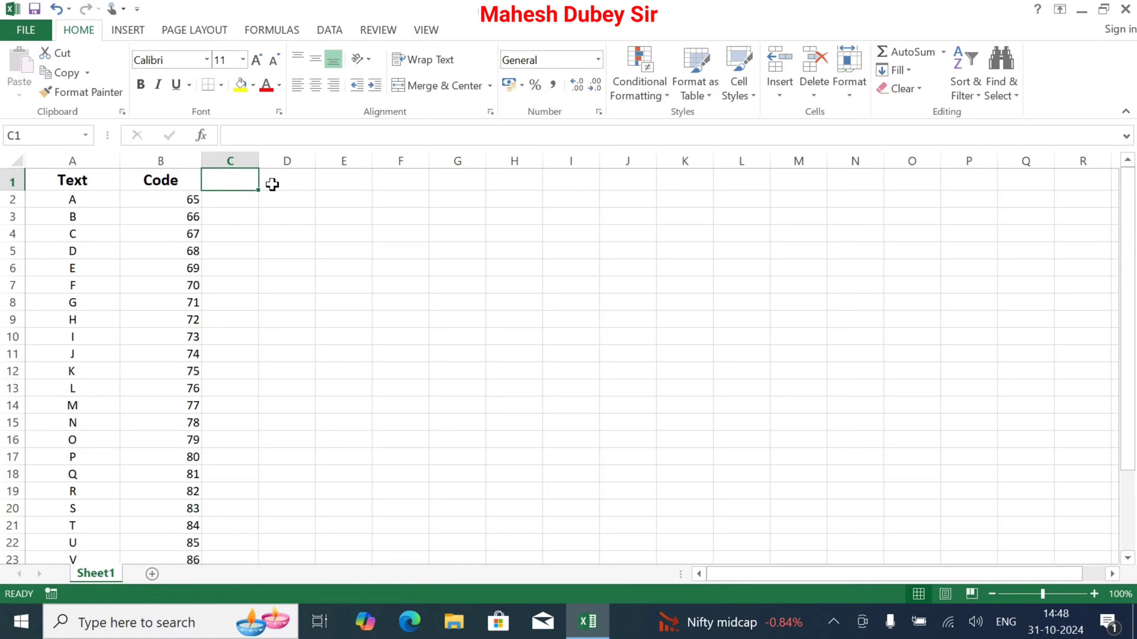
{"action": "type", "text": "Nu,"}
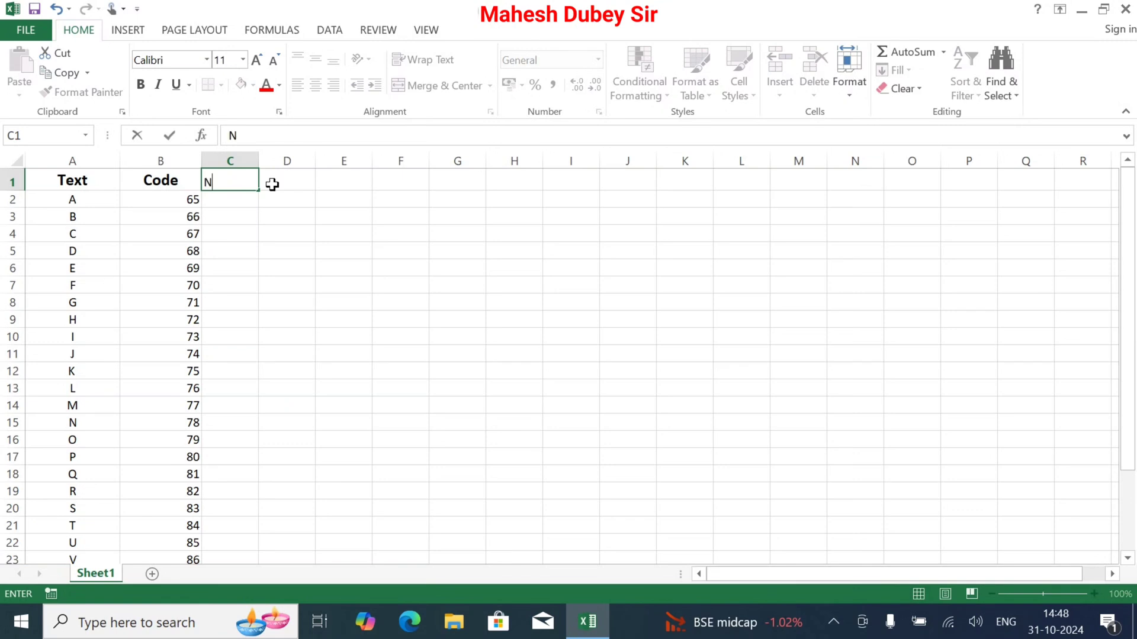
{"action": "left_click", "coordinate": [272, 184]}
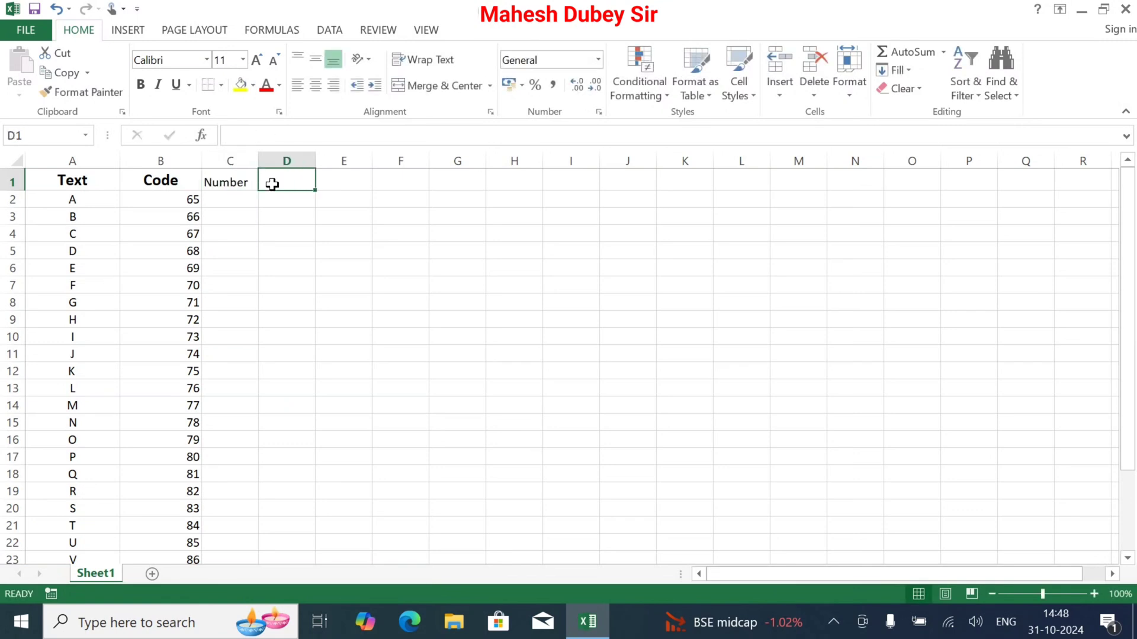
{"action": "type", "text": "Code"}
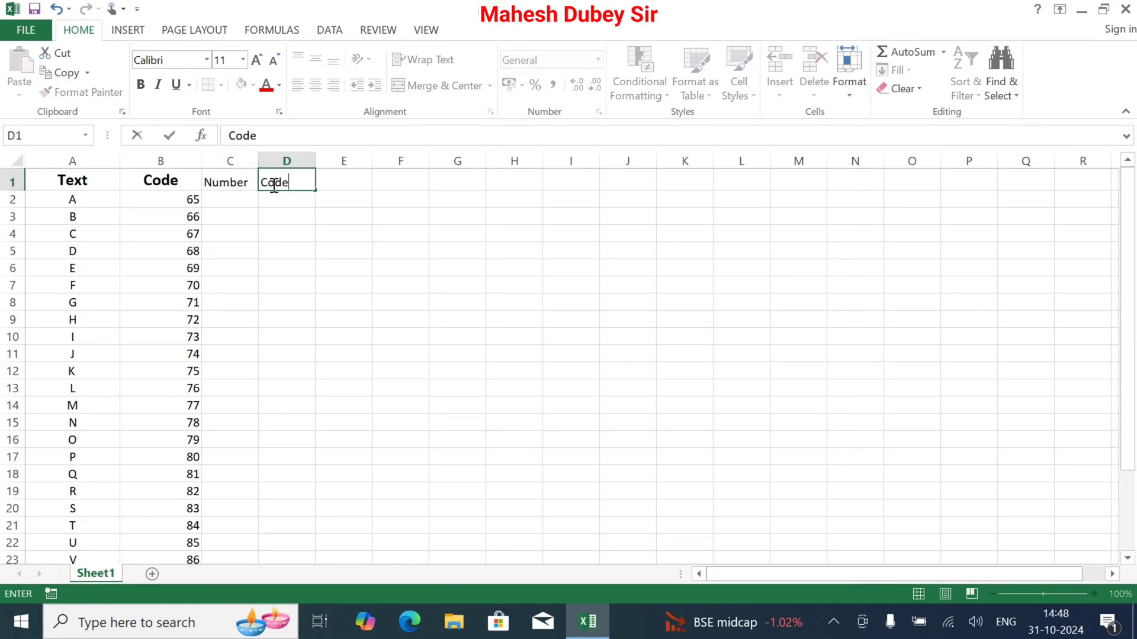
{"action": "key", "text": "Tab"}
Enter 1 in cell C2 as the first value under the Number heading
{"action": "left_click", "coordinate": [236, 197]}
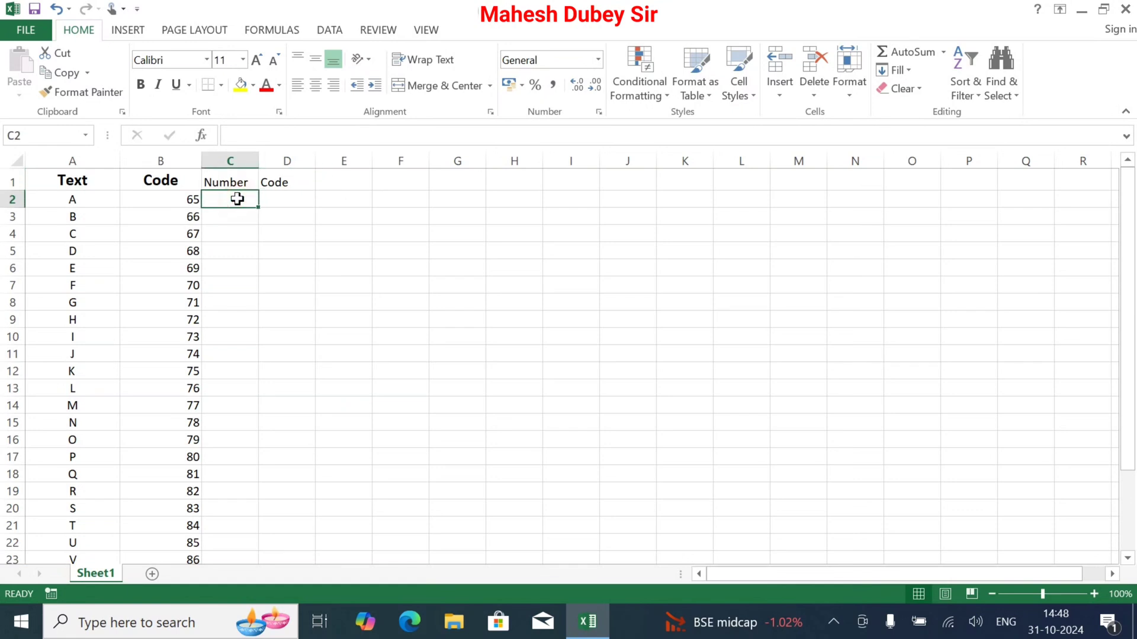
{"action": "type", "text": "1"}
{"action": "key", "text": "Tab"}
{"action": "left_click", "coordinate": [233, 198]}
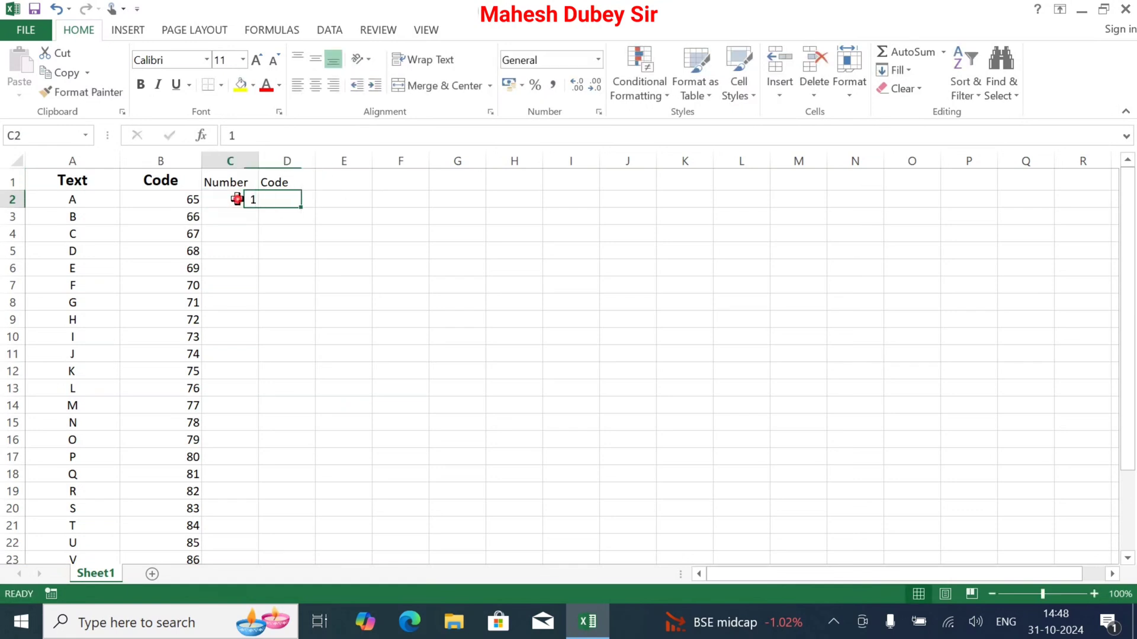
Enter the formula =CODE(C2) in cell D2 to return the code of the first number
{"action": "left_click", "coordinate": [294, 199]}
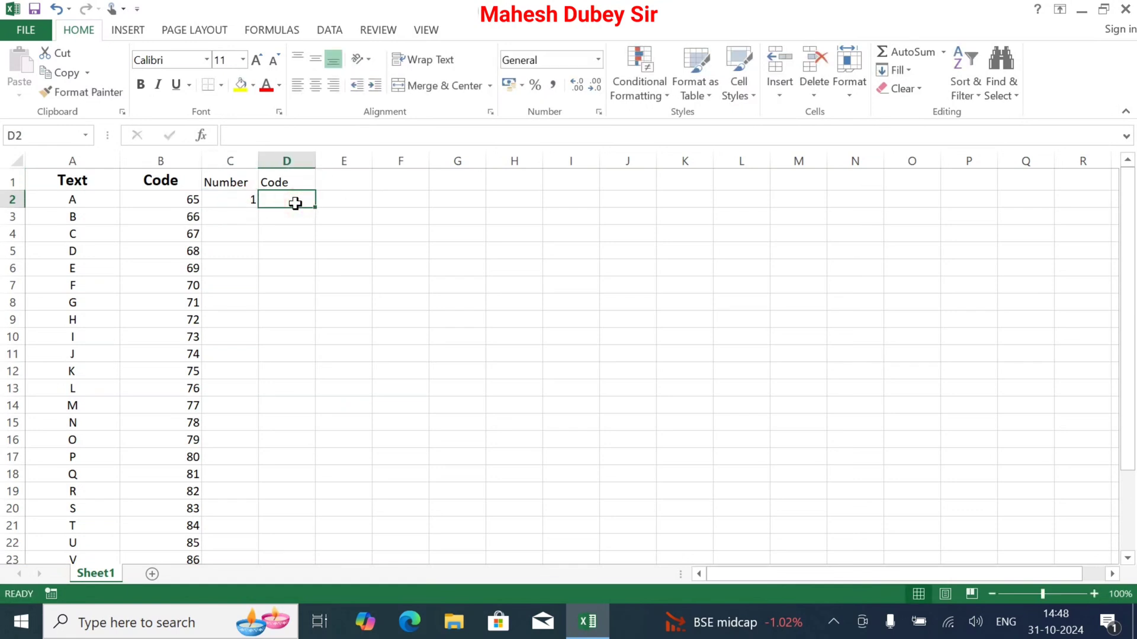
{"action": "type", "text": "="}
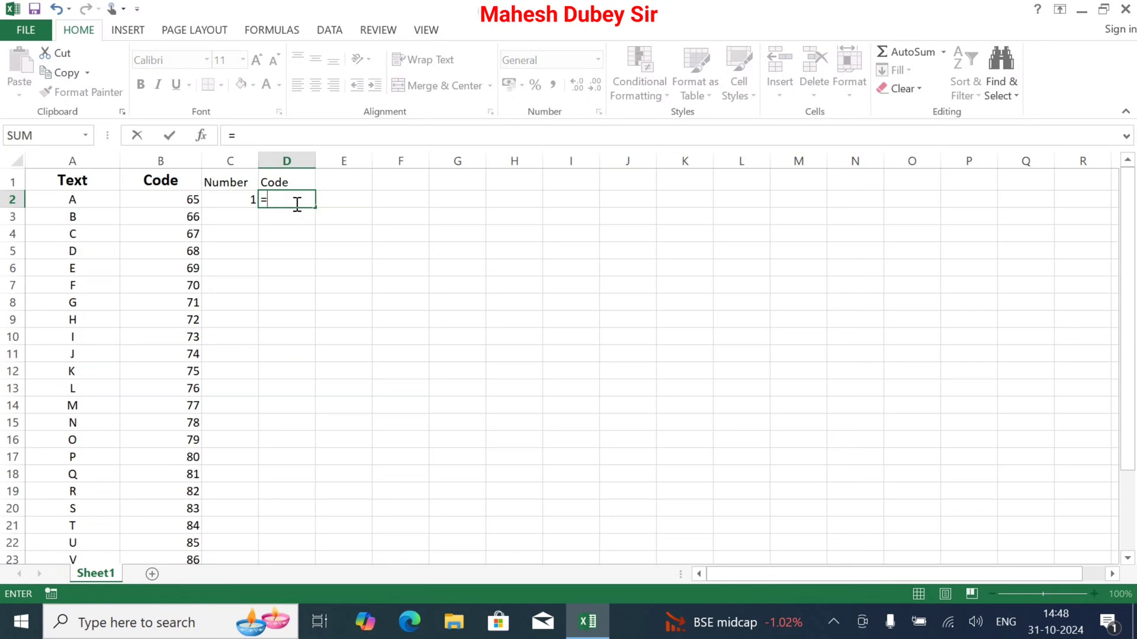
{"action": "type", "text": "co"}
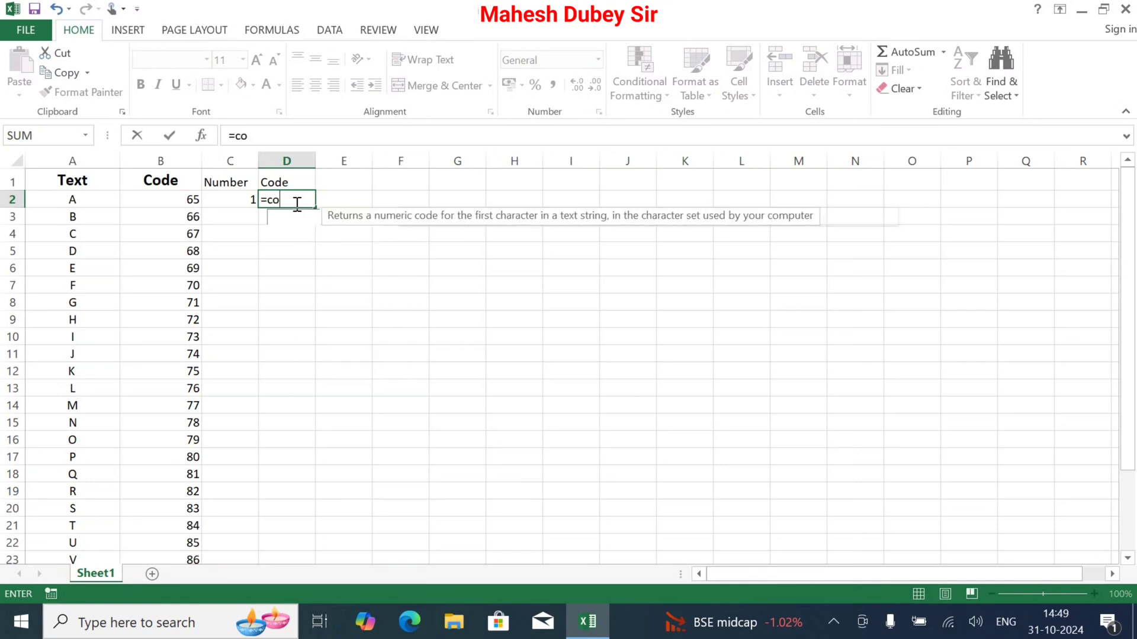
{"action": "type", "text": "de("}
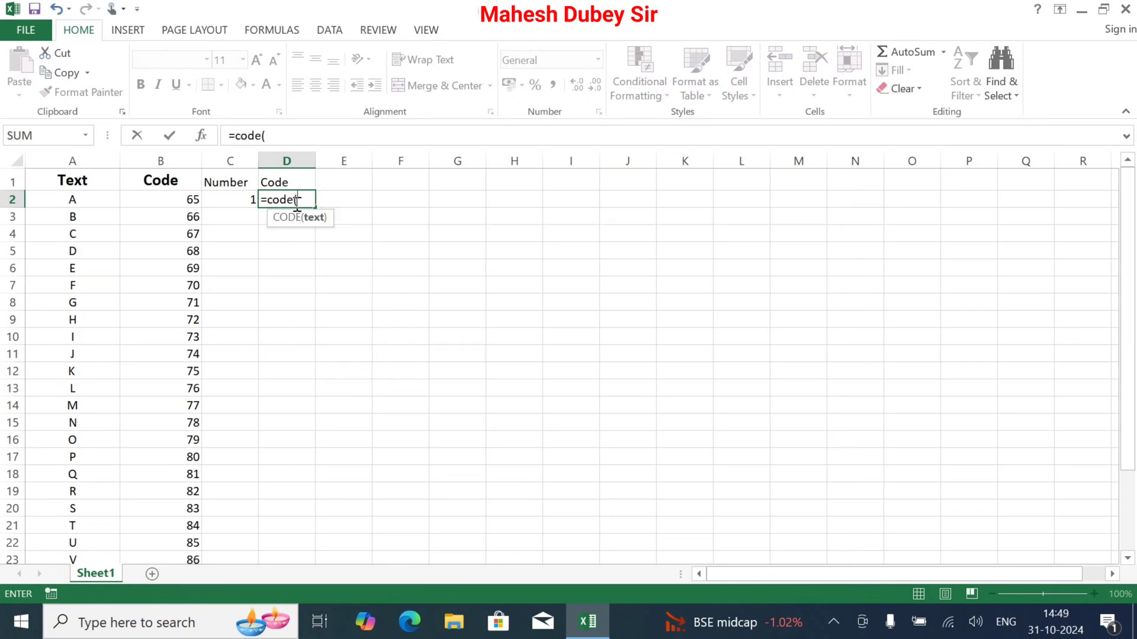
{"action": "left_click", "coordinate": [249, 199]}
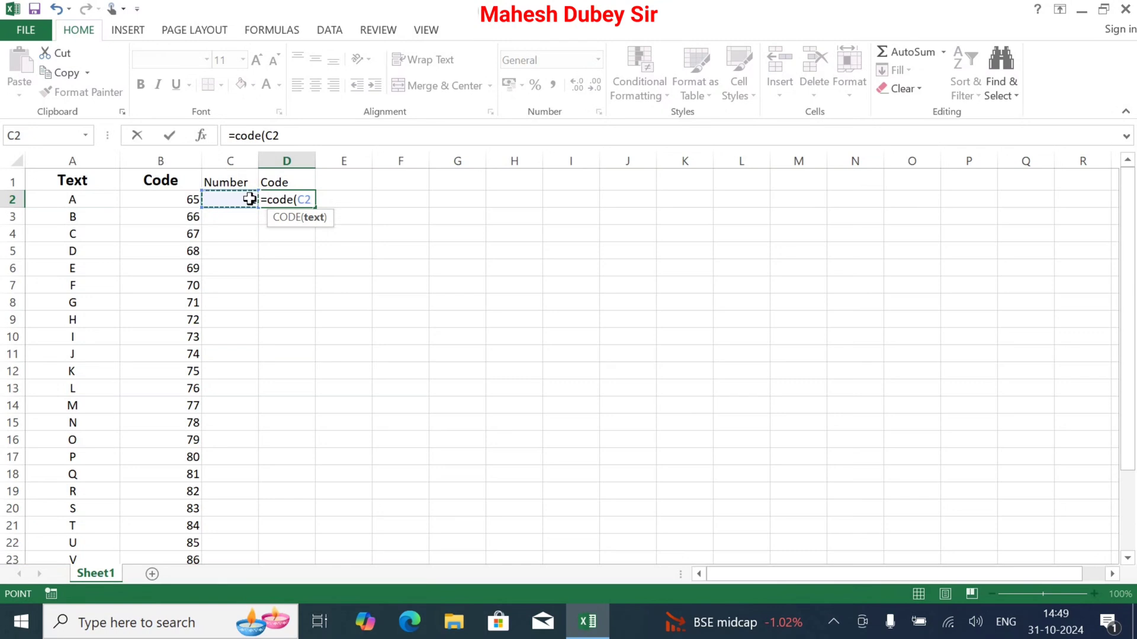
{"action": "type", "text": ")"}
{"action": "key", "text": "Return"}
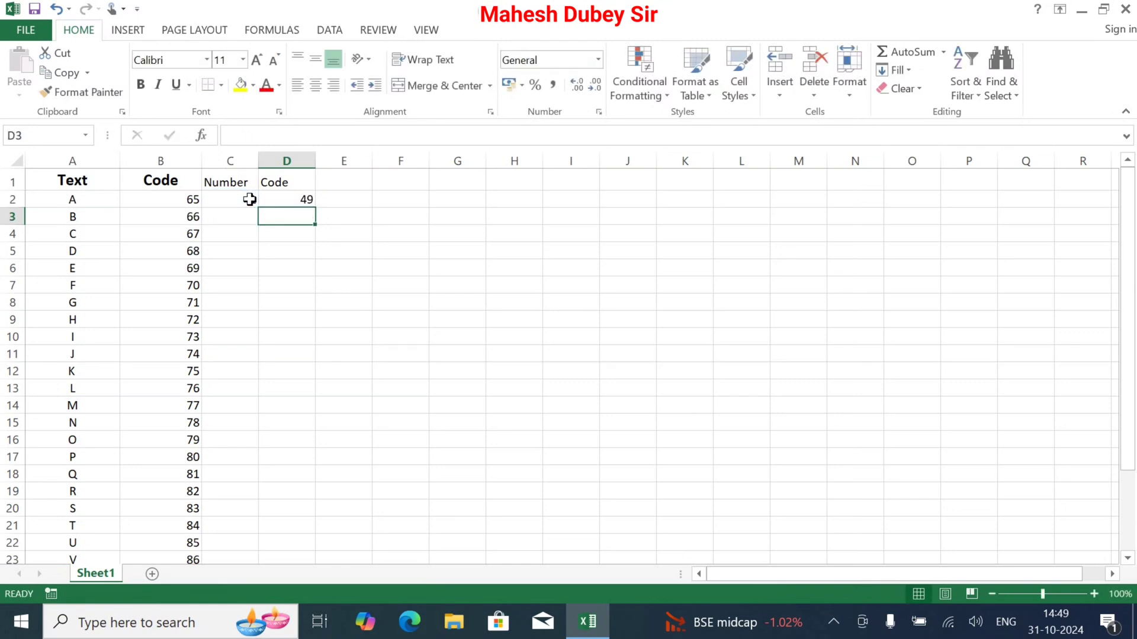
Fill the Number column from C2 down to C30 as a series from 1 to 29
{"action": "left_click", "coordinate": [250, 199]}
{"action": "left_click_drag", "start_coordinate": [261, 208], "coordinate": [262, 558]}
{"action": "left_click_drag", "start_coordinate": [251, 517], "coordinate": [247, 498]}
{"action": "left_click", "coordinate": [284, 557]}
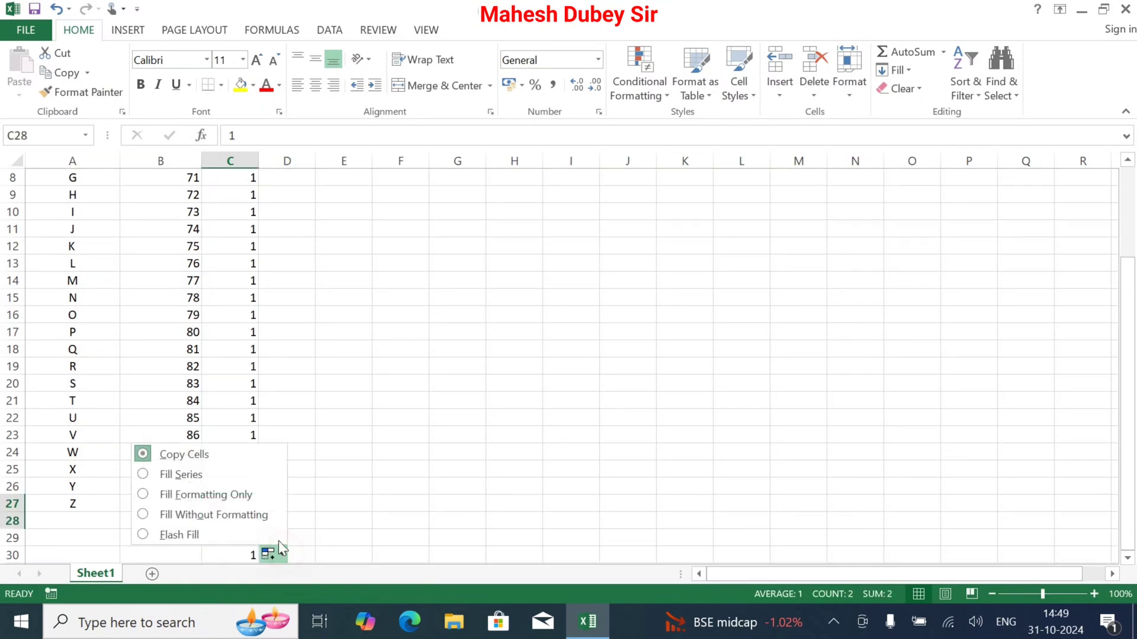
{"action": "left_click", "coordinate": [191, 472]}
{"action": "scroll", "coordinate": [268, 475], "scroll_direction": "down", "scroll_amount": 2}
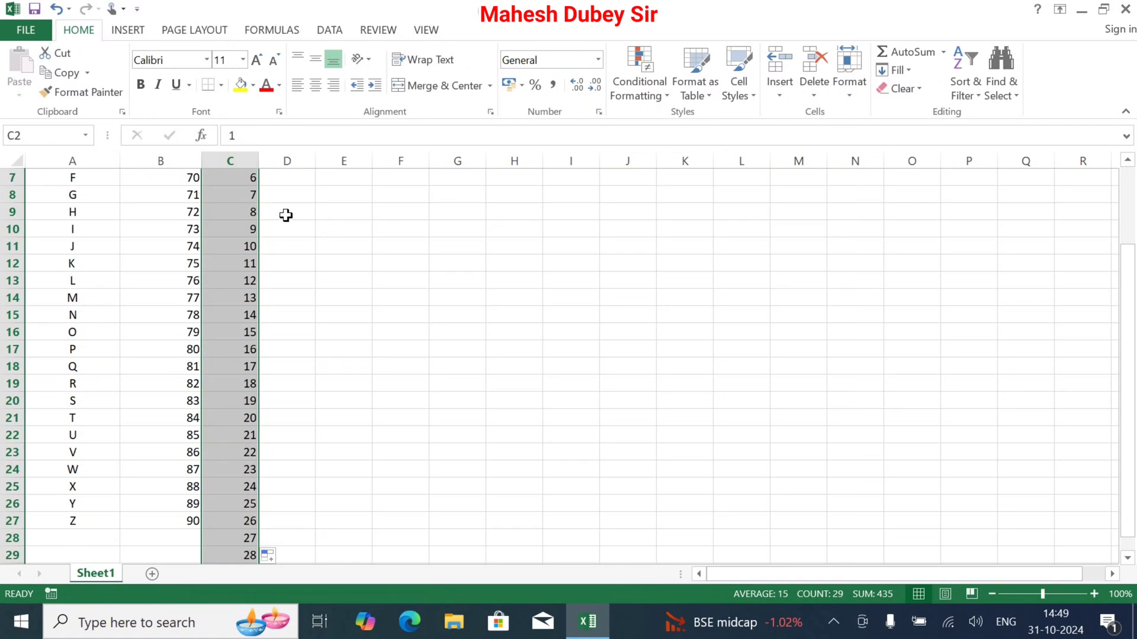
Copy the CODE formula from D2 down through D30 for all the numbers
{"action": "left_click_drag", "start_coordinate": [1131, 312], "coordinate": [1130, 237]}
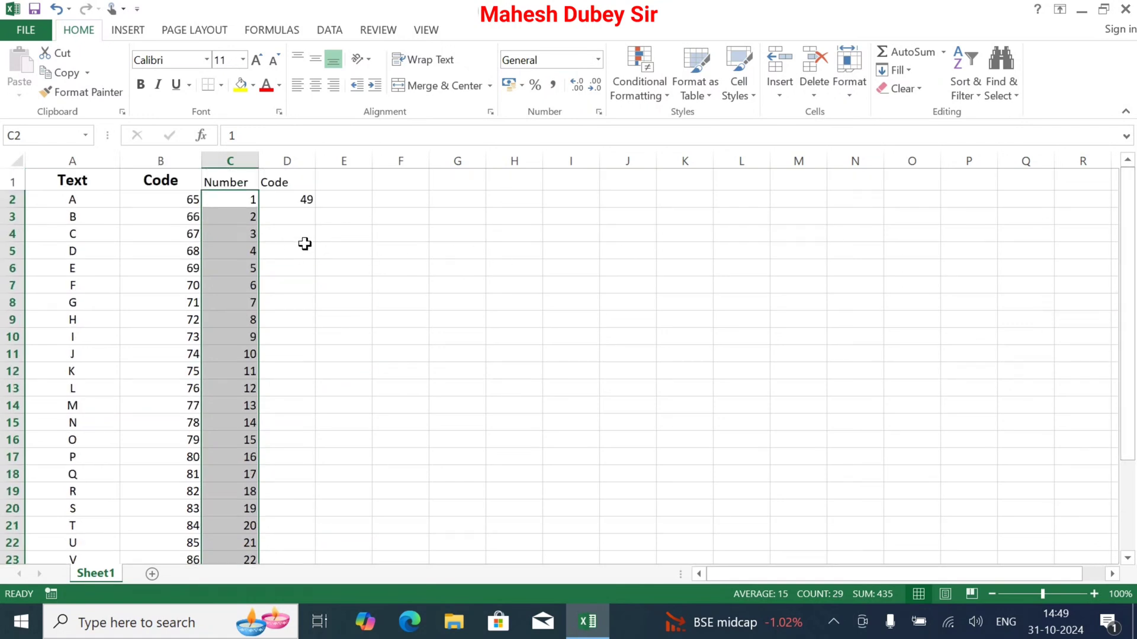
{"action": "left_click", "coordinate": [297, 199]}
{"action": "left_click_drag", "start_coordinate": [318, 211], "coordinate": [296, 513]}
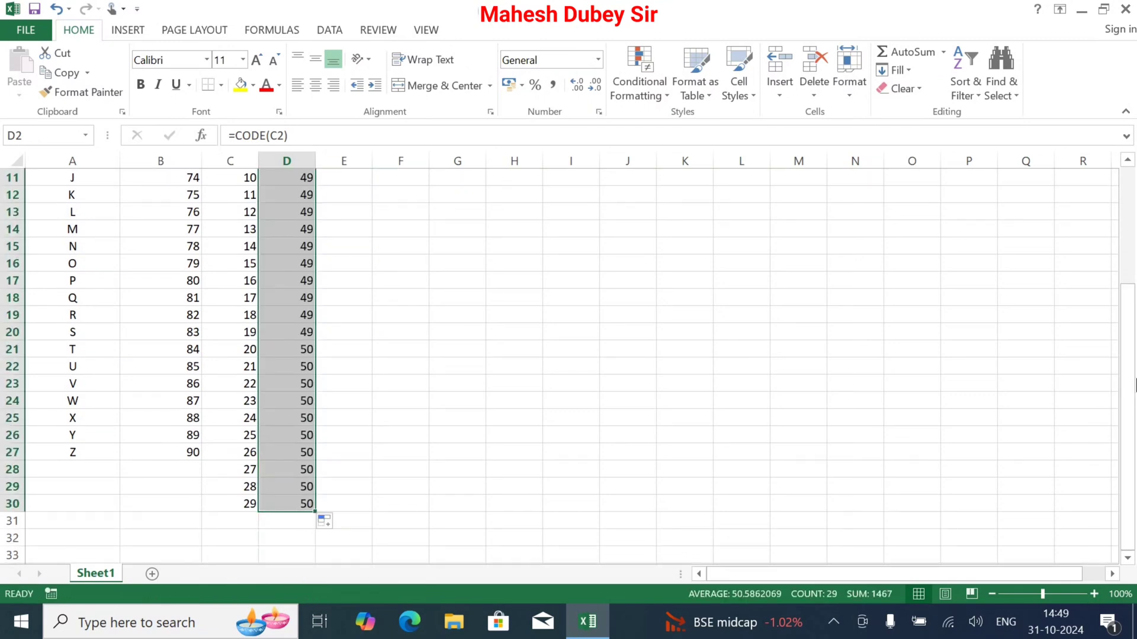
{"action": "left_click", "coordinate": [1136, 413]}
{"action": "left_click_drag", "start_coordinate": [1129, 325], "coordinate": [1132, 241]}
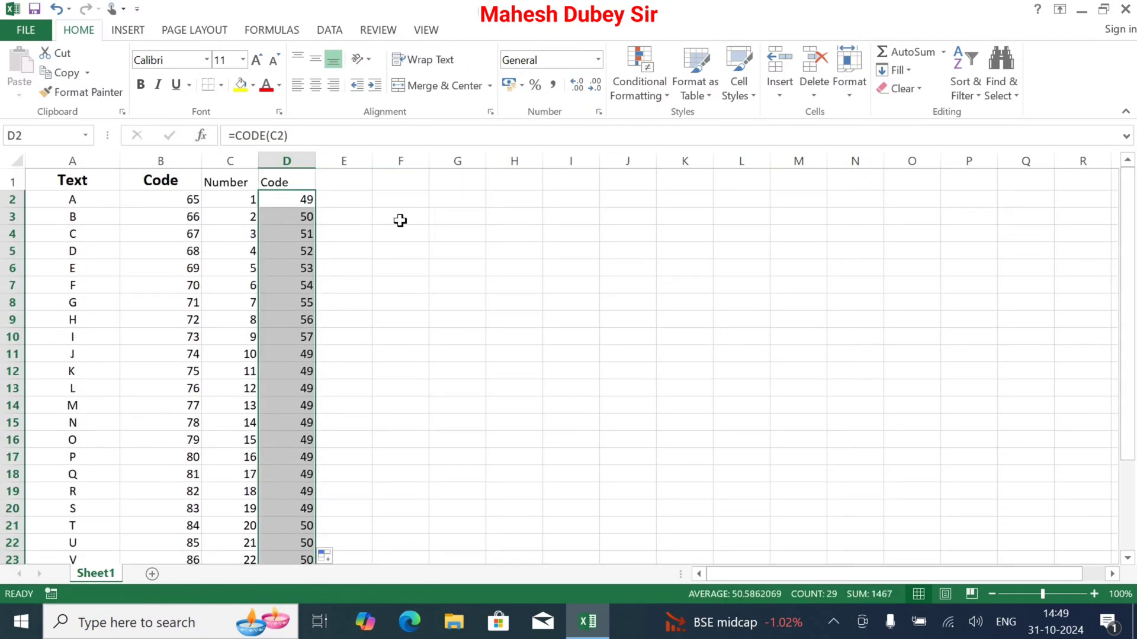
Compare the numbers in column C with their codes in column D, checking how multi-digit numbers are coded
{"action": "left_click", "coordinate": [286, 222]}
{"action": "left_click", "coordinate": [288, 267]}
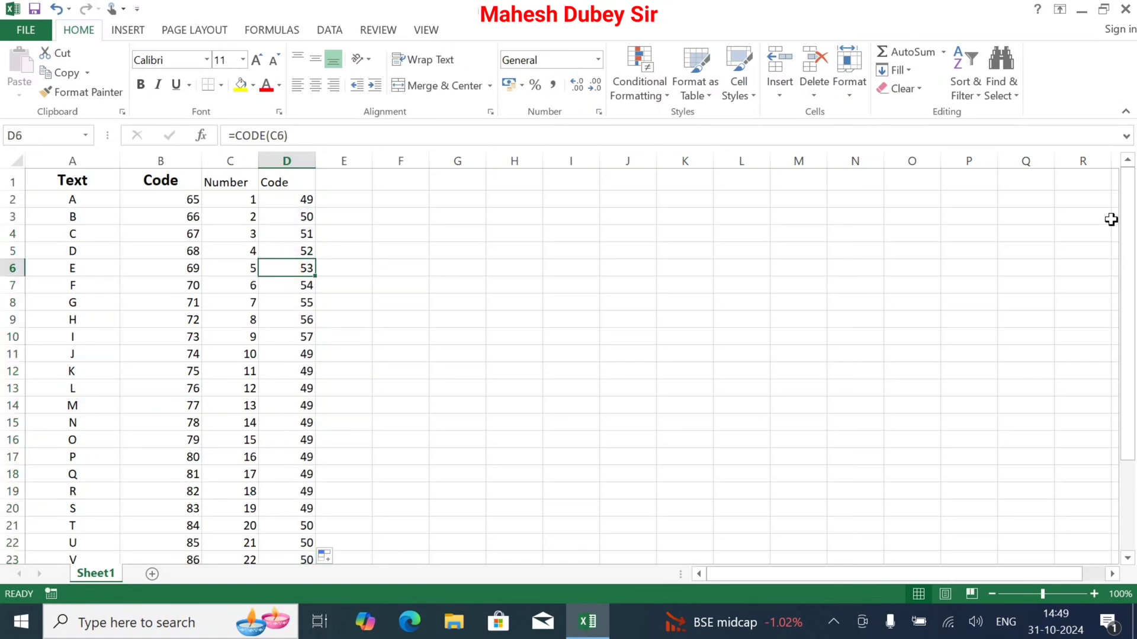
{"action": "left_click", "coordinate": [1133, 242]}
{"action": "left_click_drag", "start_coordinate": [1129, 360], "coordinate": [1129, 468]}
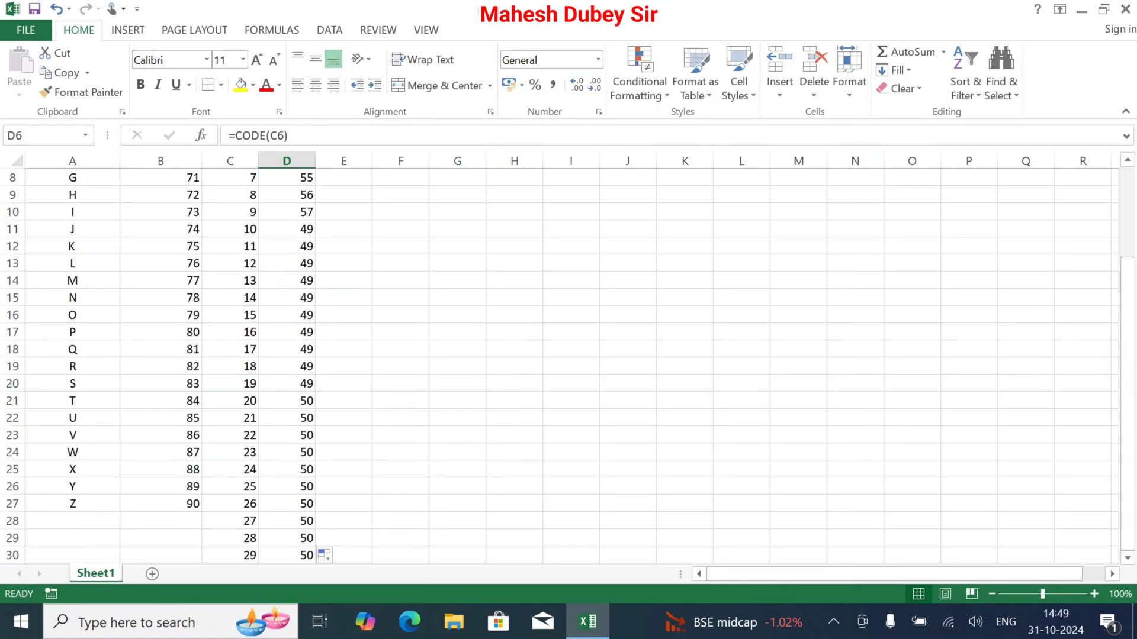
{"action": "left_click", "coordinate": [240, 554]}
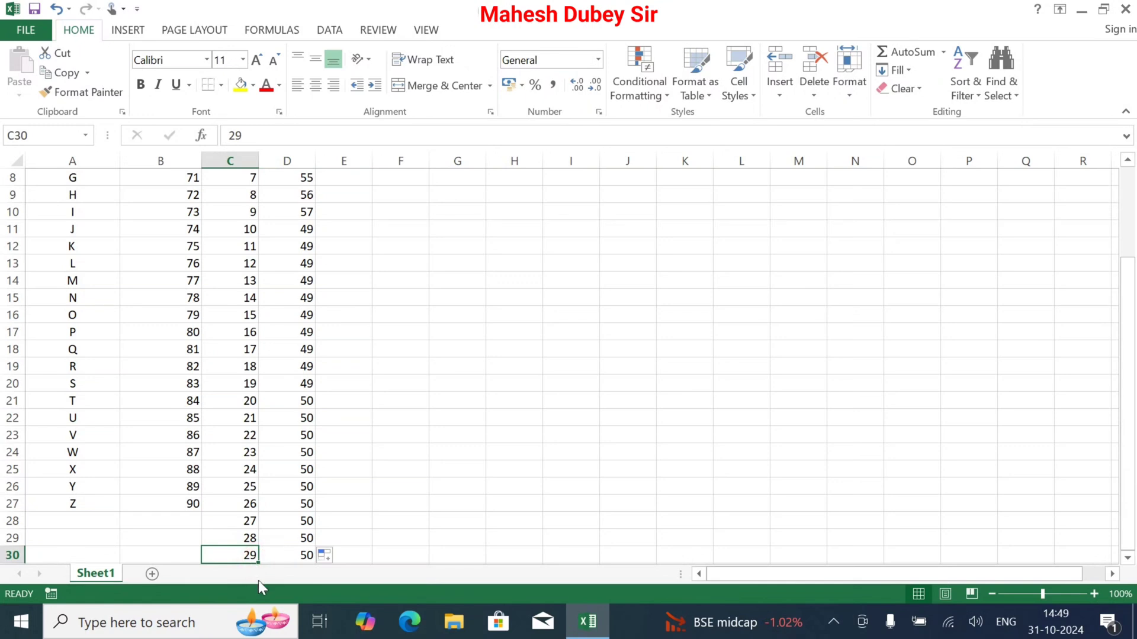
{"action": "left_click_drag", "start_coordinate": [237, 521], "coordinate": [308, 556]}
{"action": "left_click", "coordinate": [244, 399]}
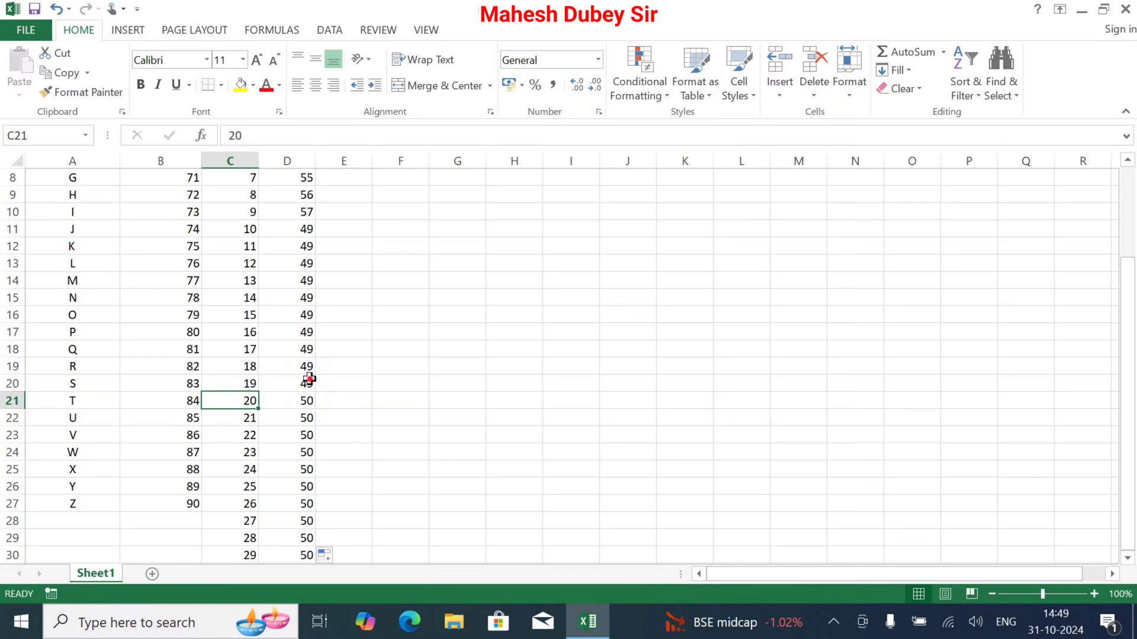
{"action": "left_click", "coordinate": [308, 384]}
{"action": "left_click", "coordinate": [305, 332]}
{"action": "left_click", "coordinate": [305, 264]}
{"action": "left_click", "coordinate": [288, 231]}
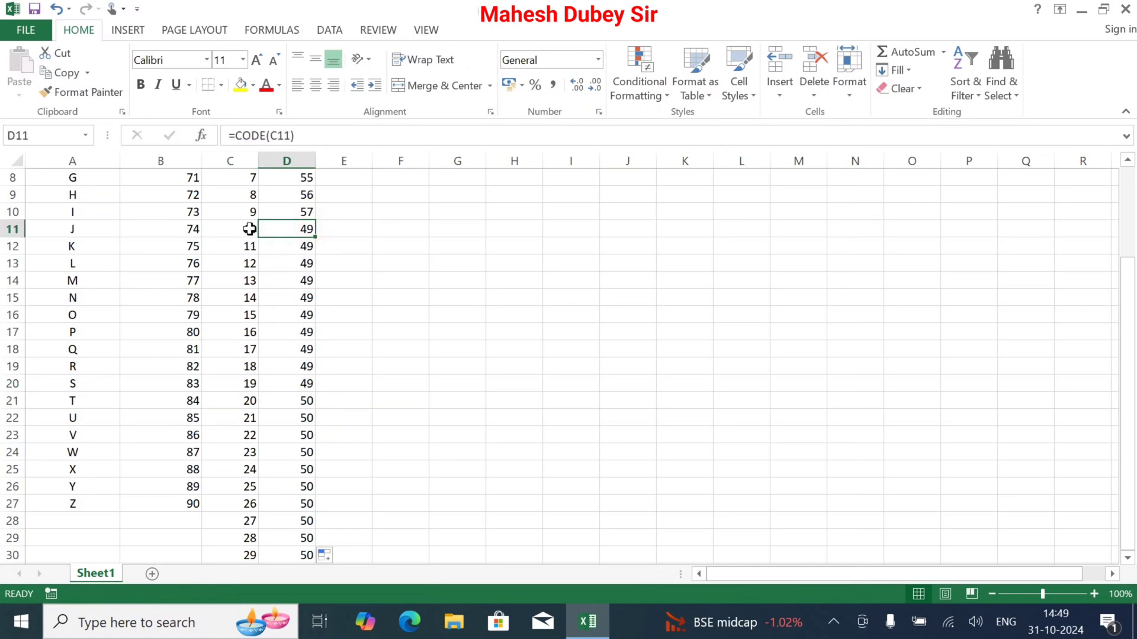
{"action": "left_click", "coordinate": [249, 229]}
{"action": "left_click", "coordinate": [299, 234]}
{"action": "left_click", "coordinate": [305, 195]}
{"action": "scroll", "coordinate": [497, 342], "scroll_direction": "up", "scroll_amount": 1}
{"action": "scroll", "coordinate": [497, 342], "scroll_direction": "up", "scroll_amount": 1}
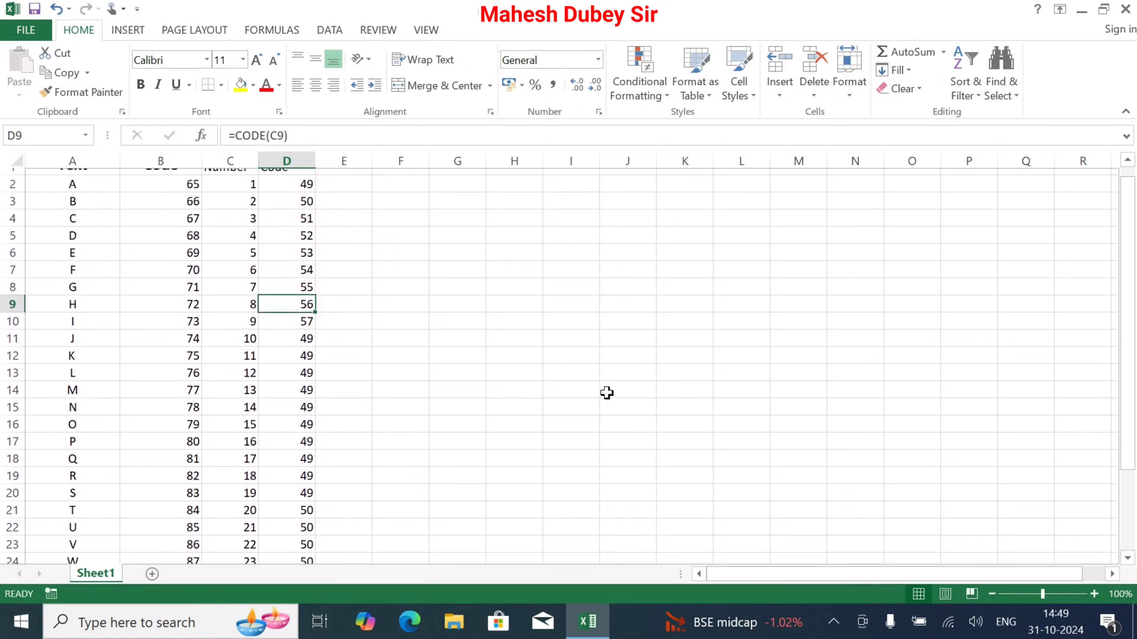
{"action": "scroll", "coordinate": [606, 393], "scroll_direction": "down", "scroll_amount": 1}
{"action": "scroll", "coordinate": [794, 419], "scroll_direction": "up", "scroll_amount": 1}
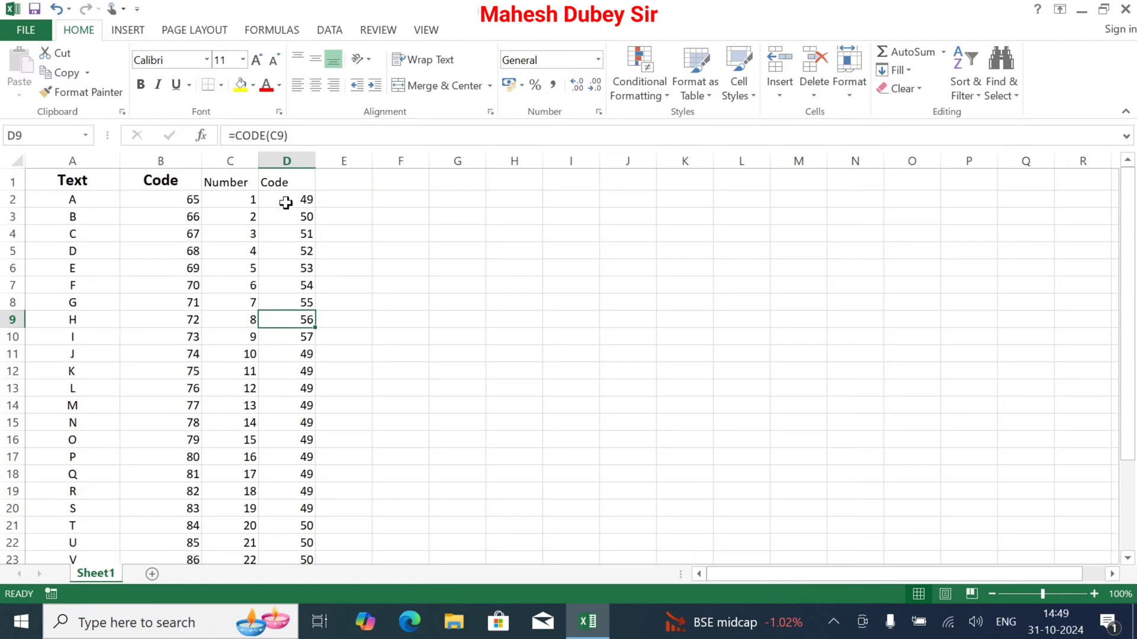
Clear the extra numbers and codes below row 27, emptying the range C28:E30
{"action": "left_click", "coordinate": [286, 203]}
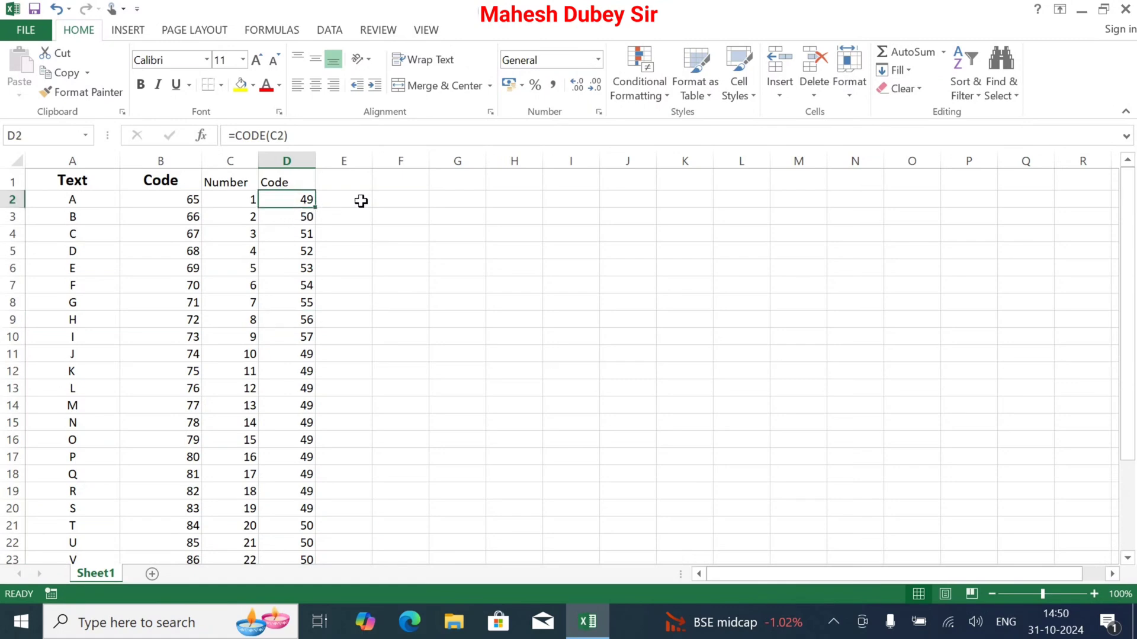
{"action": "left_click_drag", "start_coordinate": [1134, 314], "coordinate": [1132, 403]}
{"action": "left_click_drag", "start_coordinate": [232, 524], "coordinate": [319, 553]}
{"action": "key", "text": "Delete"}
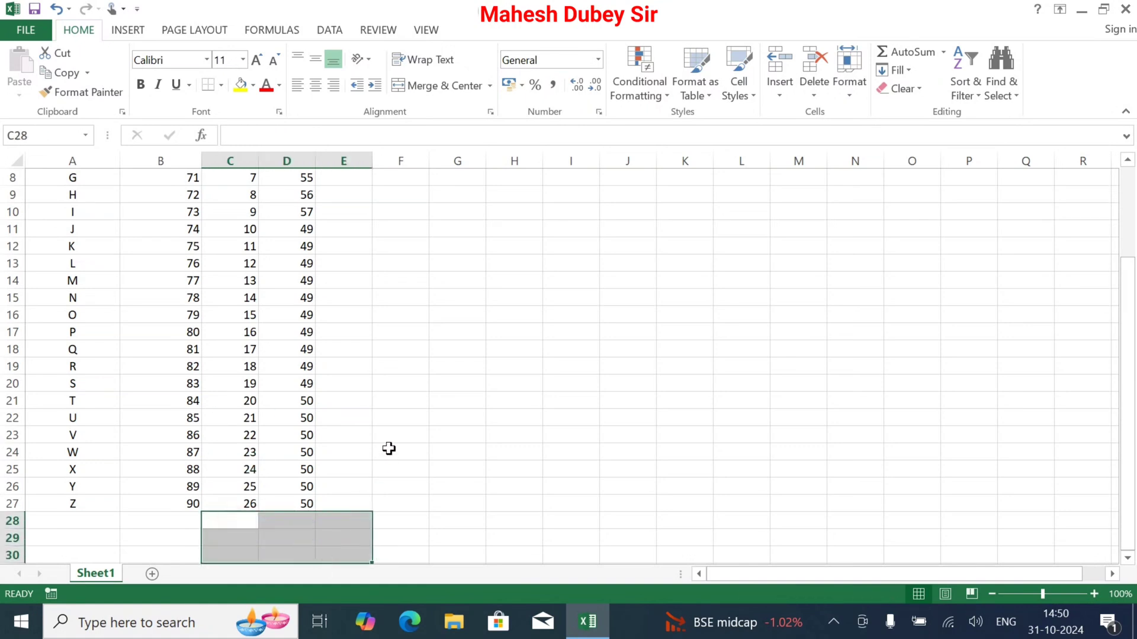
{"action": "scroll", "coordinate": [389, 449], "scroll_direction": "down", "scroll_amount": 1}
{"action": "left_click_drag", "start_coordinate": [1130, 454], "coordinate": [1128, 341]}
Enter 27 in E2 and fill it down to E27 as an increasing number series
{"action": "left_click", "coordinate": [350, 198]}
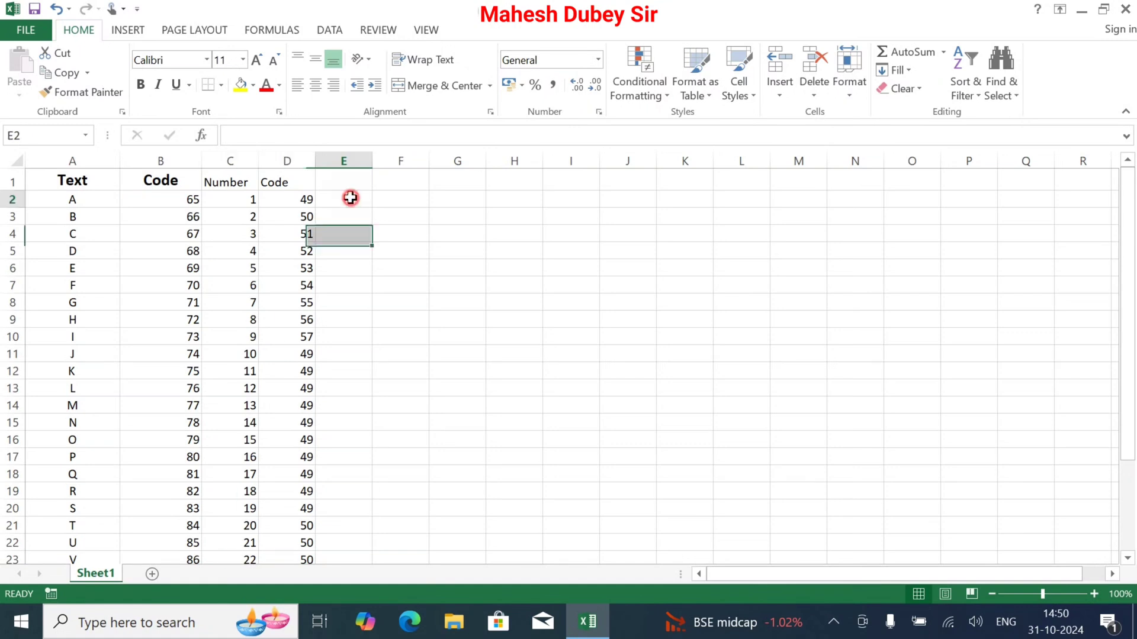
{"action": "type", "text": "27"}
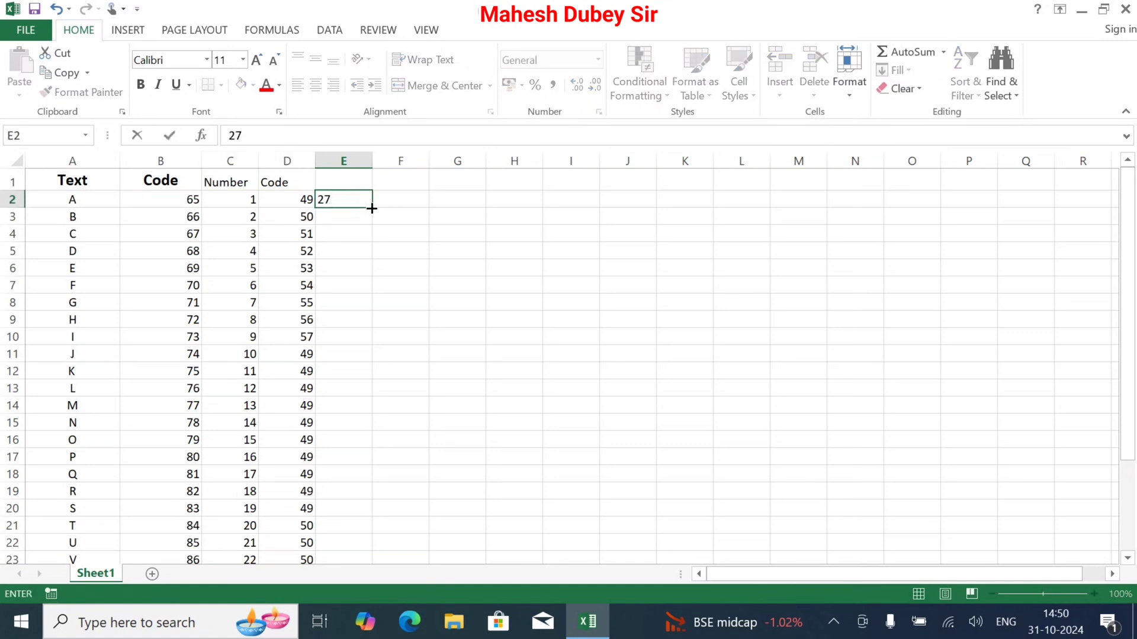
{"action": "left_click", "coordinate": [372, 207]}
{"action": "left_click_drag", "start_coordinate": [371, 204], "coordinate": [373, 514]}
{"action": "left_click", "coordinate": [387, 522]}
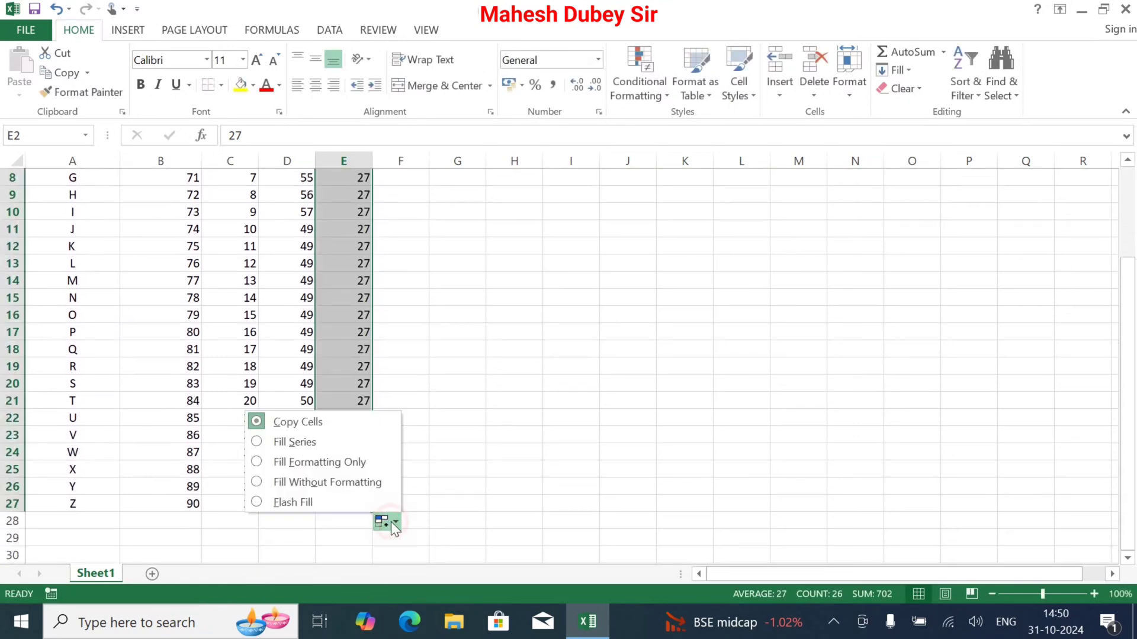
{"action": "left_click", "coordinate": [313, 444]}
{"action": "scroll", "coordinate": [493, 274], "scroll_direction": "up", "scroll_amount": 1}
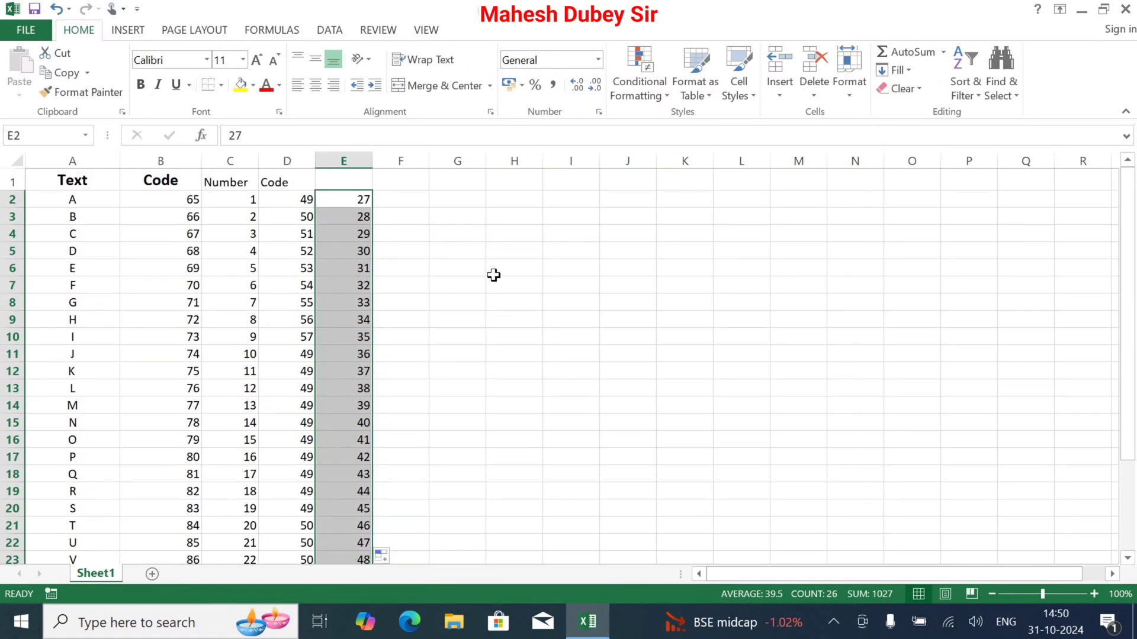
Enter the formula =CODE(E2) in cell F2 to return the code of the adjacent number
{"action": "left_click", "coordinate": [415, 200]}
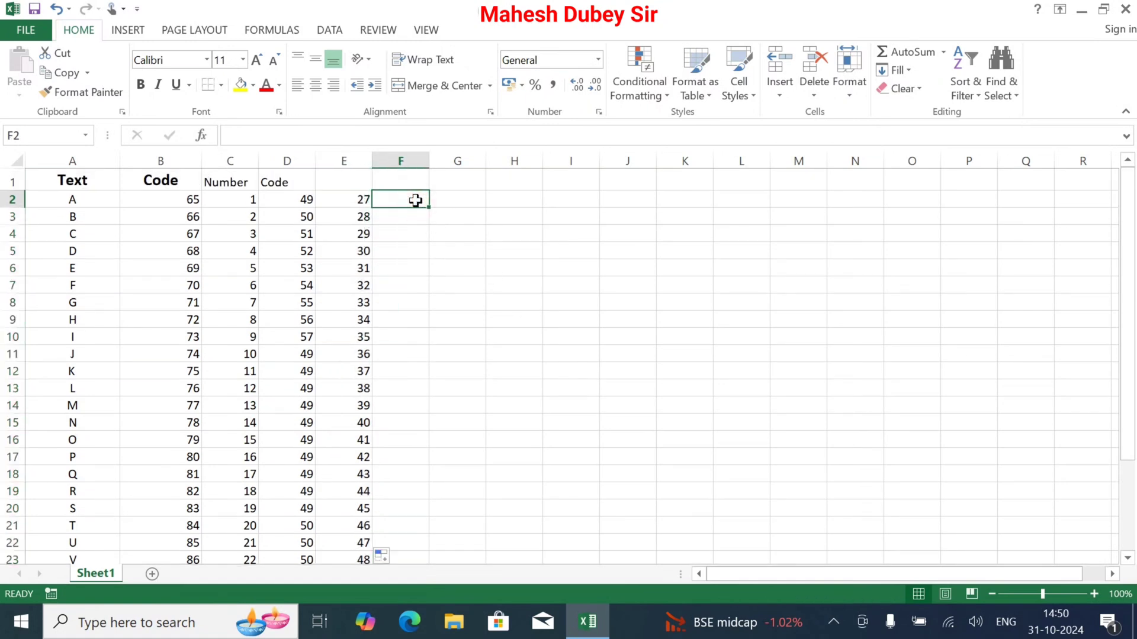
{"action": "type", "text": "=code"}
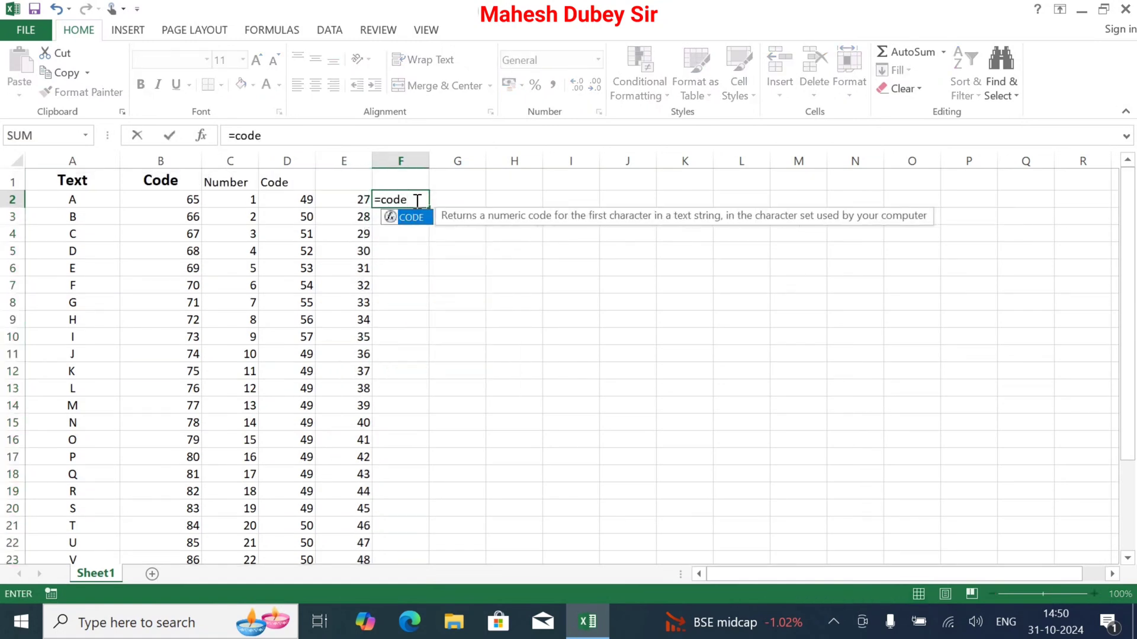
{"action": "type", "text": "("}
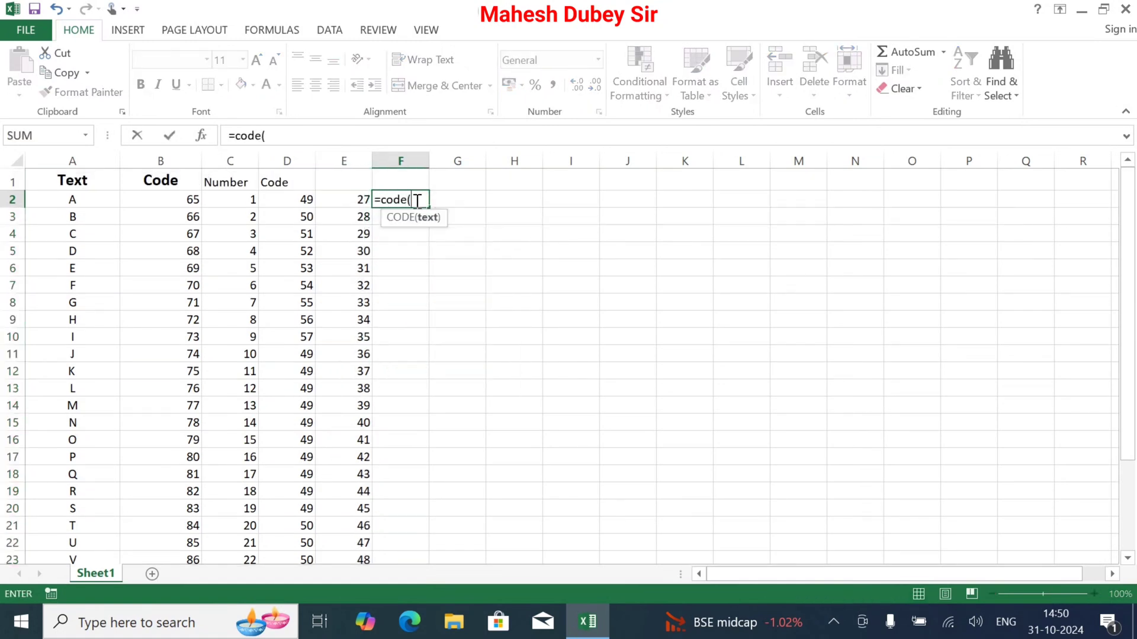
{"action": "left_click", "coordinate": [350, 200]}
{"action": "type", "text": ")"}
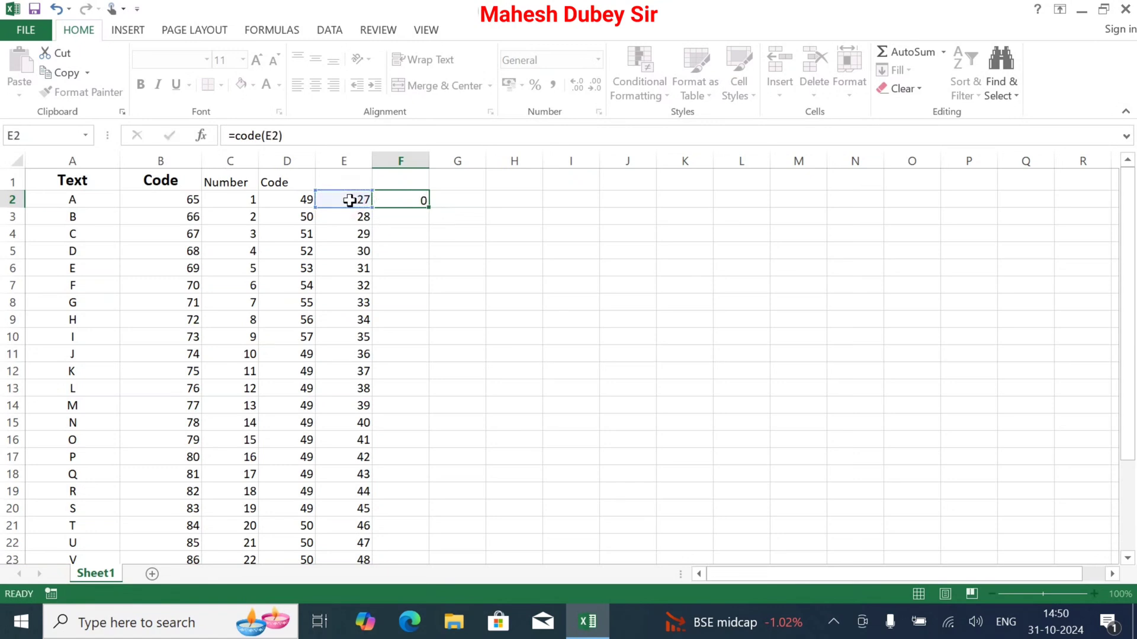
{"action": "key", "text": "Return"}
Copy the CODE formula from F2 down through F27
{"action": "left_click", "coordinate": [387, 201]}
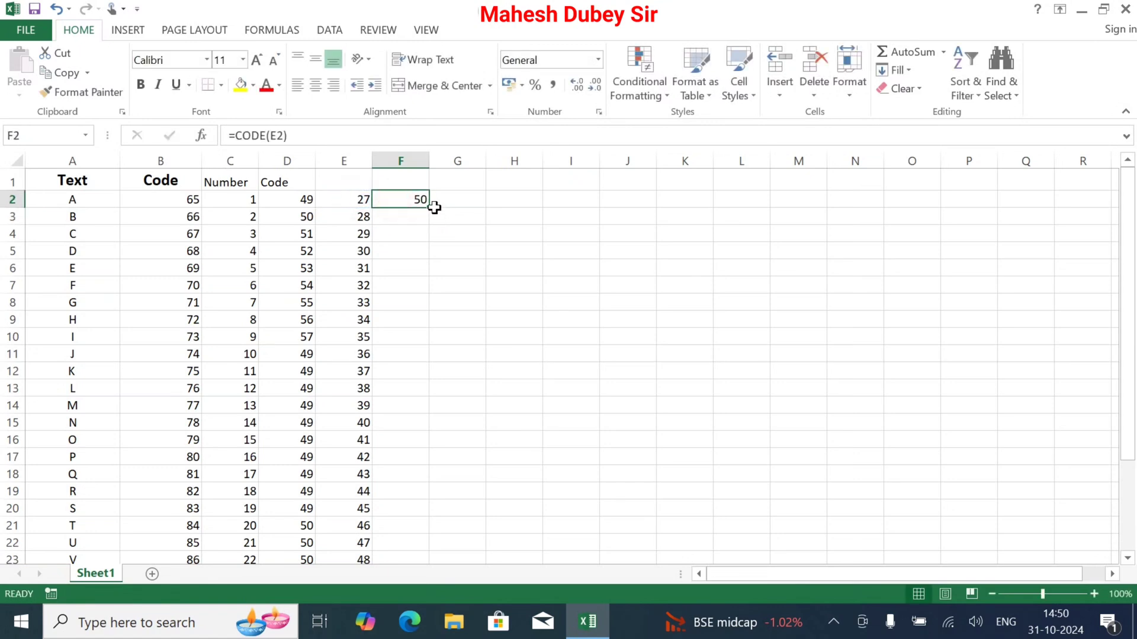
{"action": "left_click_drag", "start_coordinate": [433, 211], "coordinate": [458, 548]}
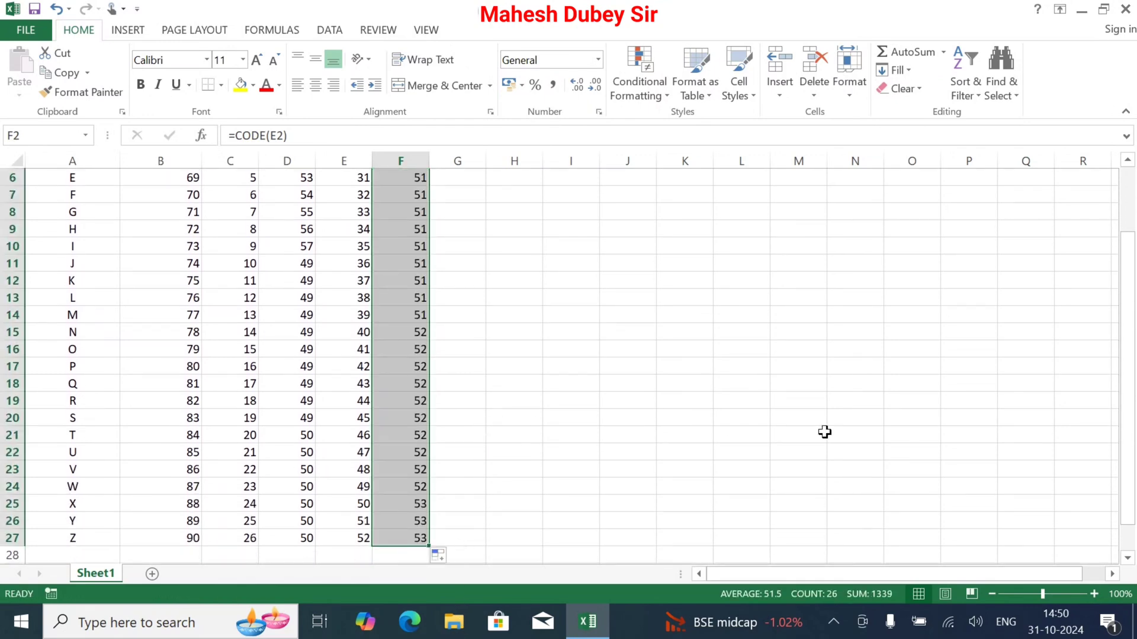
{"action": "scroll", "coordinate": [825, 432], "scroll_direction": "up", "scroll_amount": 1}
{"action": "scroll", "coordinate": [505, 210], "scroll_direction": "up", "scroll_amount": 1}
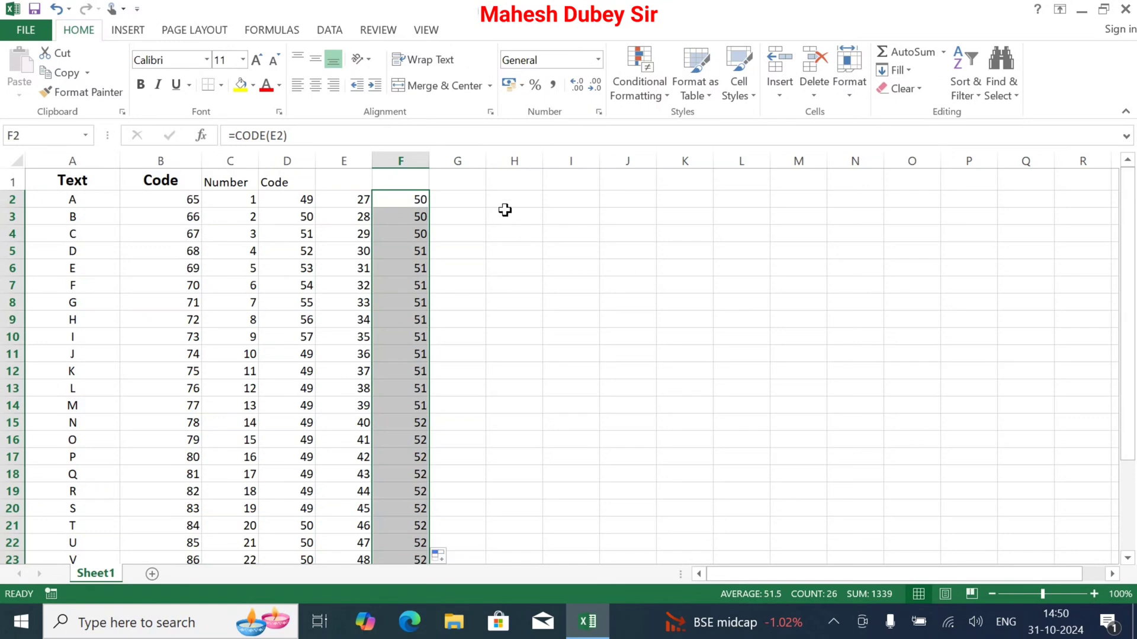
Enter 53 in G2 and fill it down to G27 as an increasing number series
{"action": "left_click", "coordinate": [456, 200]}
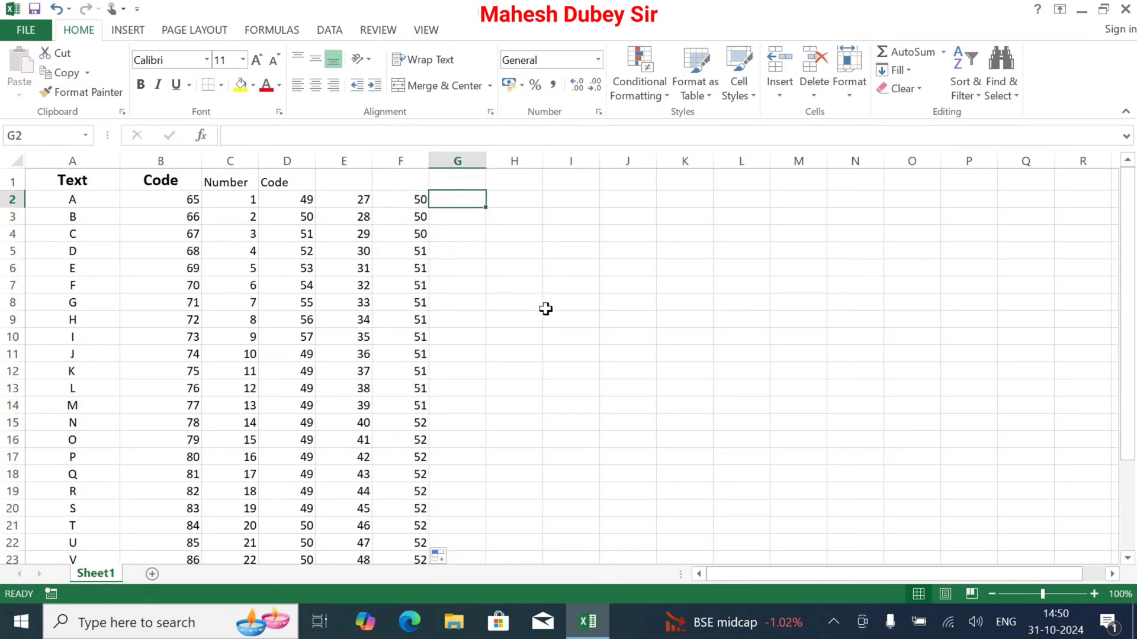
{"action": "scroll", "coordinate": [617, 427], "scroll_direction": "down", "scroll_amount": 2}
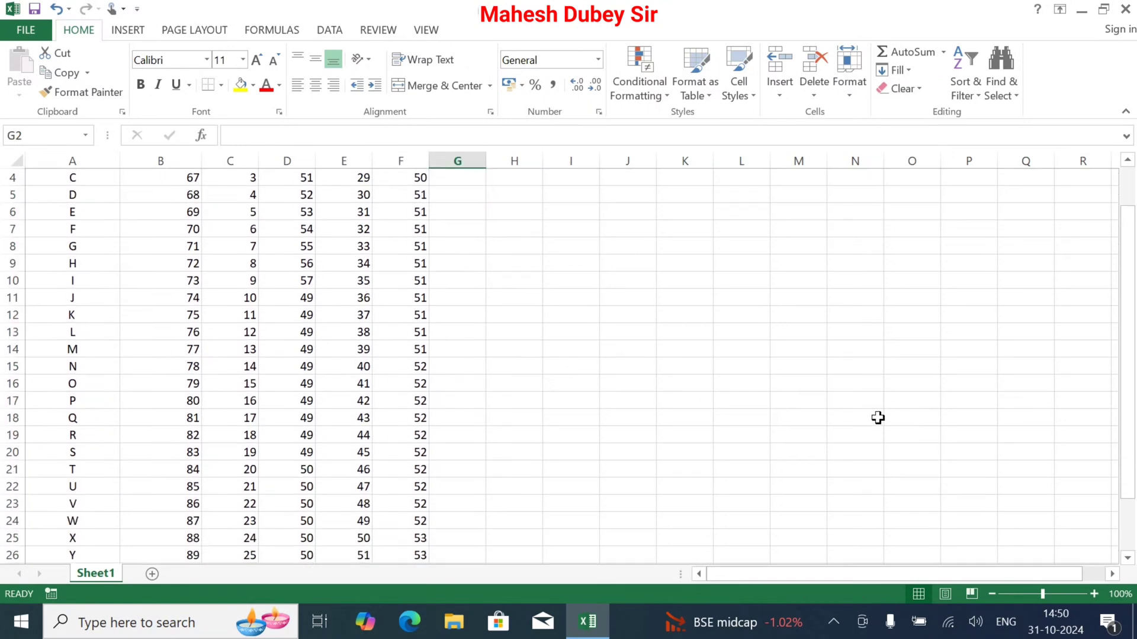
{"action": "scroll", "coordinate": [637, 401], "scroll_direction": "up", "scroll_amount": 2}
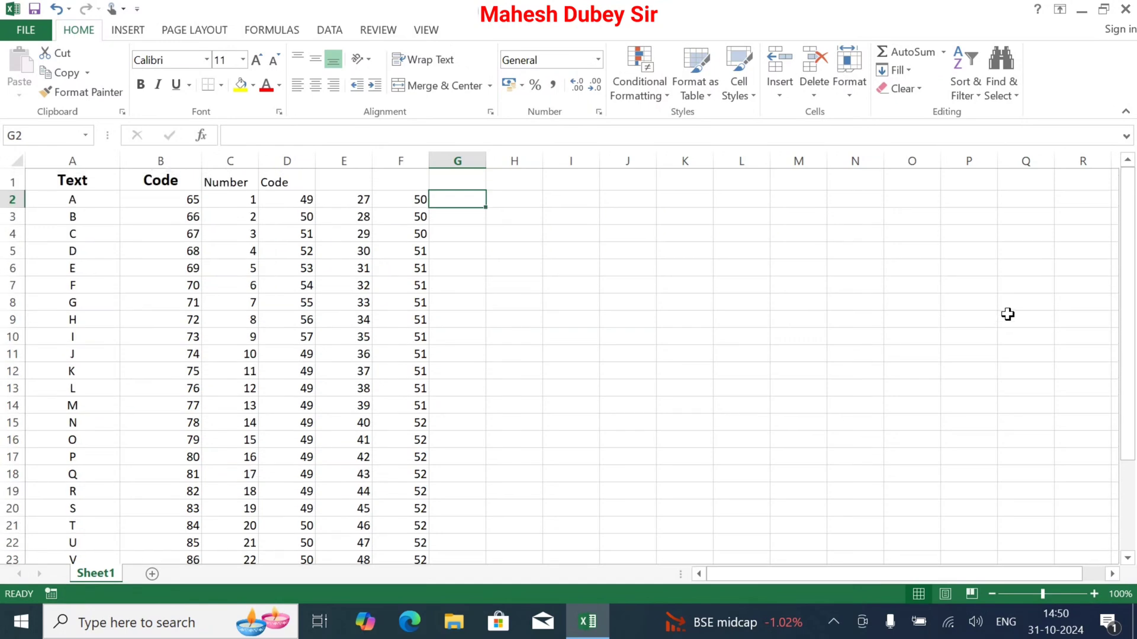
{"action": "scroll", "coordinate": [521, 249], "scroll_direction": "down", "scroll_amount": 1}
{"action": "scroll", "coordinate": [460, 257], "scroll_direction": "up", "scroll_amount": 2}
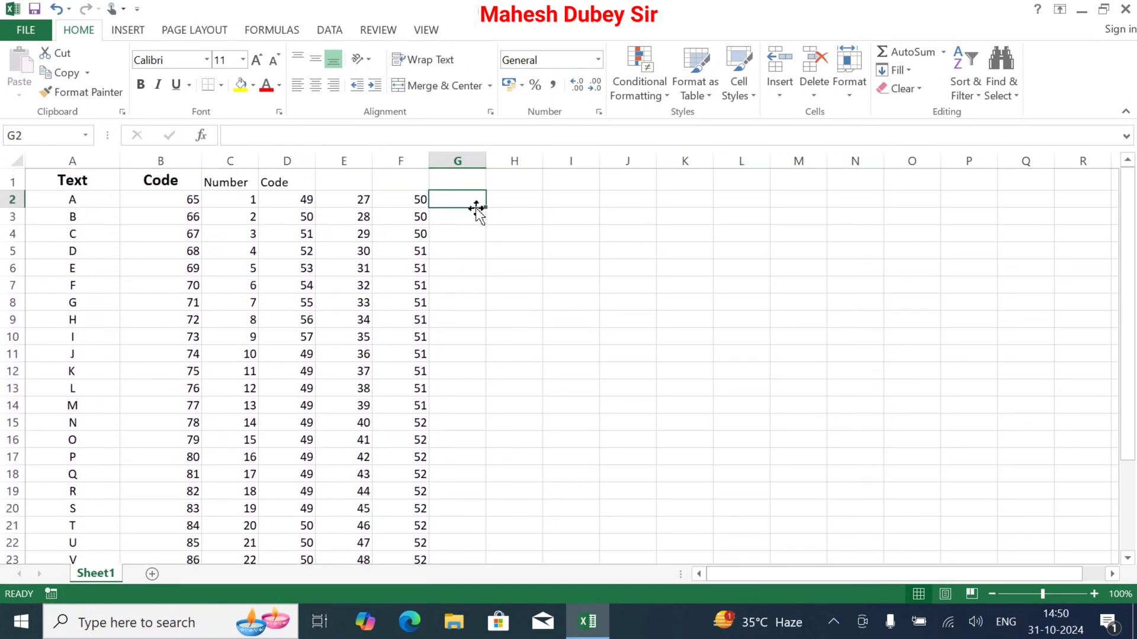
{"action": "type", "text": "53"}
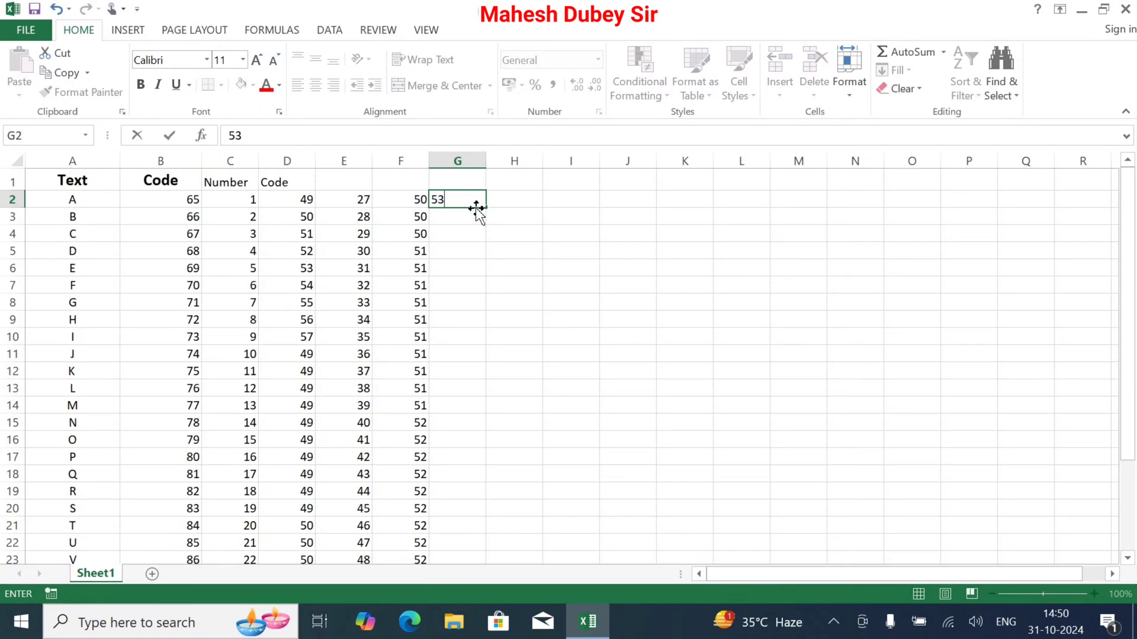
{"action": "left_click_drag", "start_coordinate": [487, 211], "coordinate": [484, 527]}
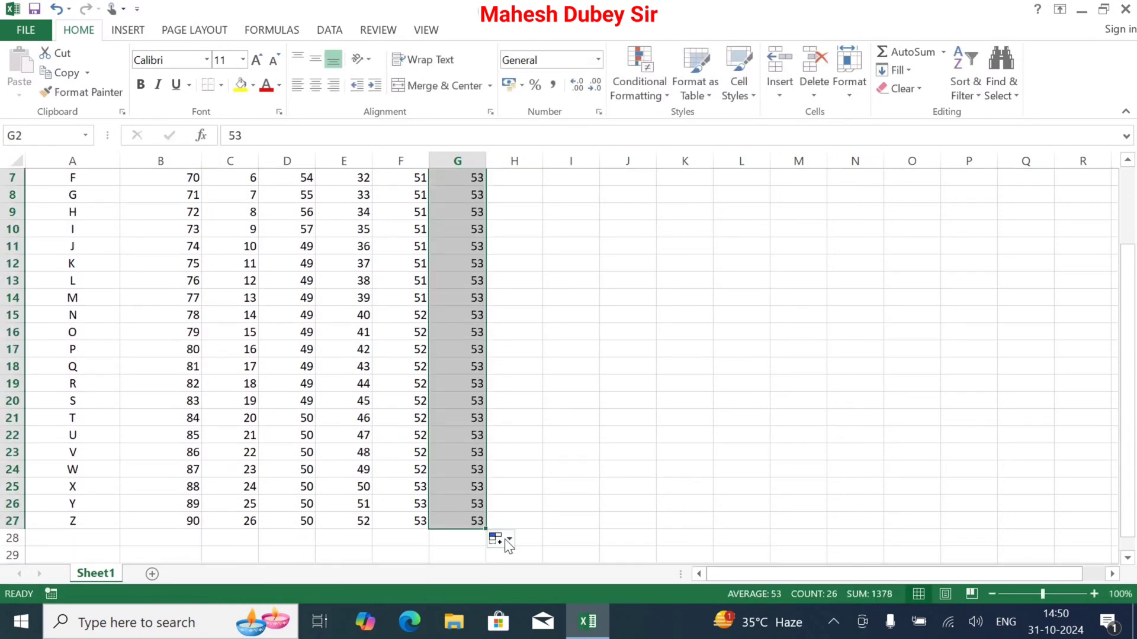
{"action": "left_click", "coordinate": [499, 538]}
{"action": "left_click", "coordinate": [424, 459]}
{"action": "scroll", "coordinate": [425, 456], "scroll_direction": "up", "scroll_amount": 2}
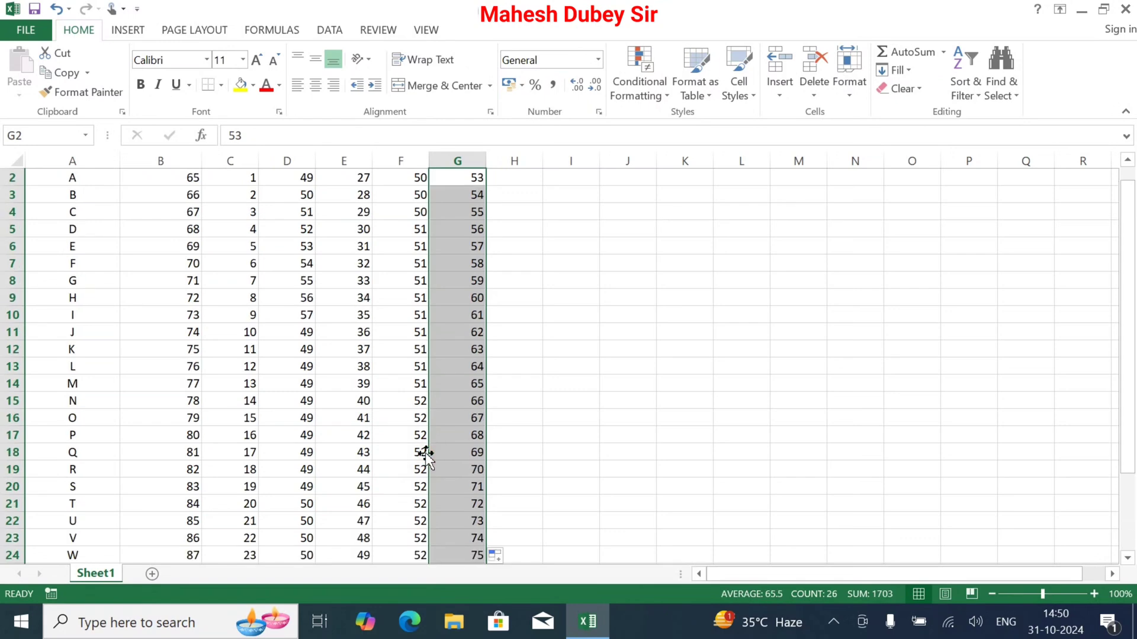
{"action": "scroll", "coordinate": [601, 286], "scroll_direction": "up", "scroll_amount": 1}
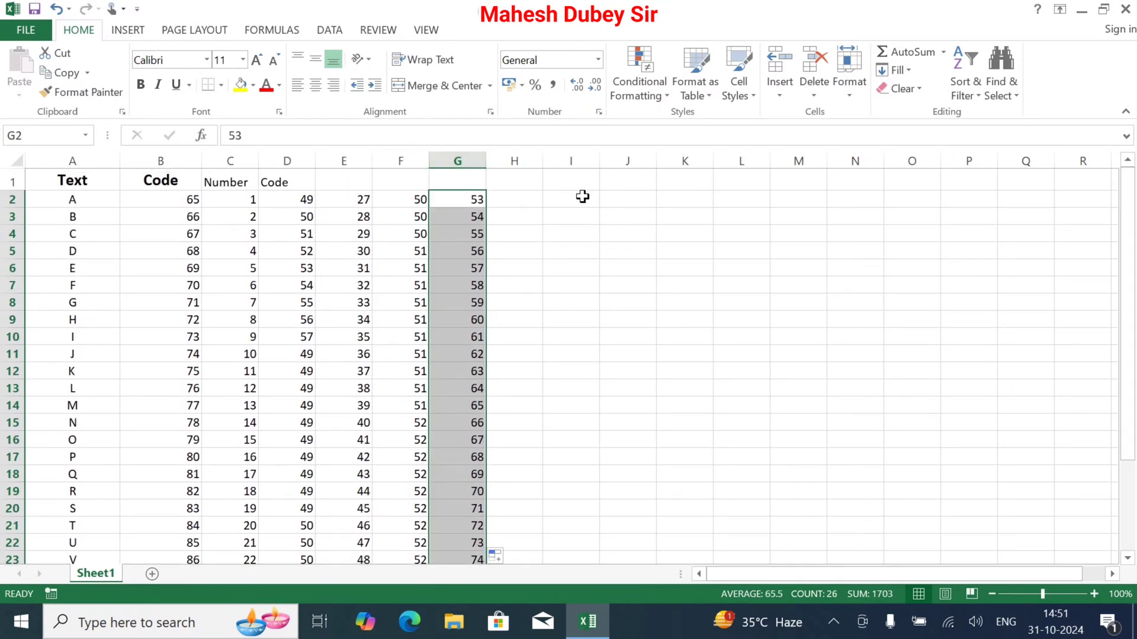
Enter 79 in I2, leaving column H empty, and fill it down to I27 as a number series
{"action": "mouse_move", "coordinate": [1135, 264]}
{"action": "left_mouse_down"}
{"action": "mouse_move", "coordinate": [1135, 361]}
{"action": "mouse_move", "coordinate": [1135, 267]}
{"action": "left_mouse_up"}
{"action": "left_click", "coordinate": [567, 193]}
{"action": "type", "text": "79"}
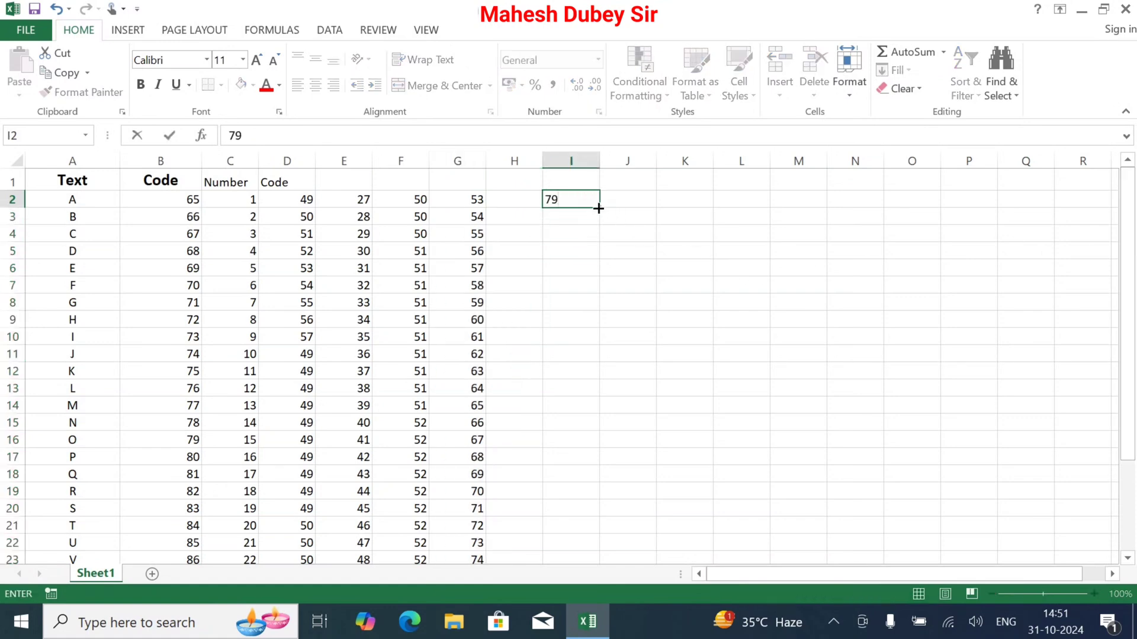
{"action": "left_click_drag", "start_coordinate": [598, 208], "coordinate": [604, 511]}
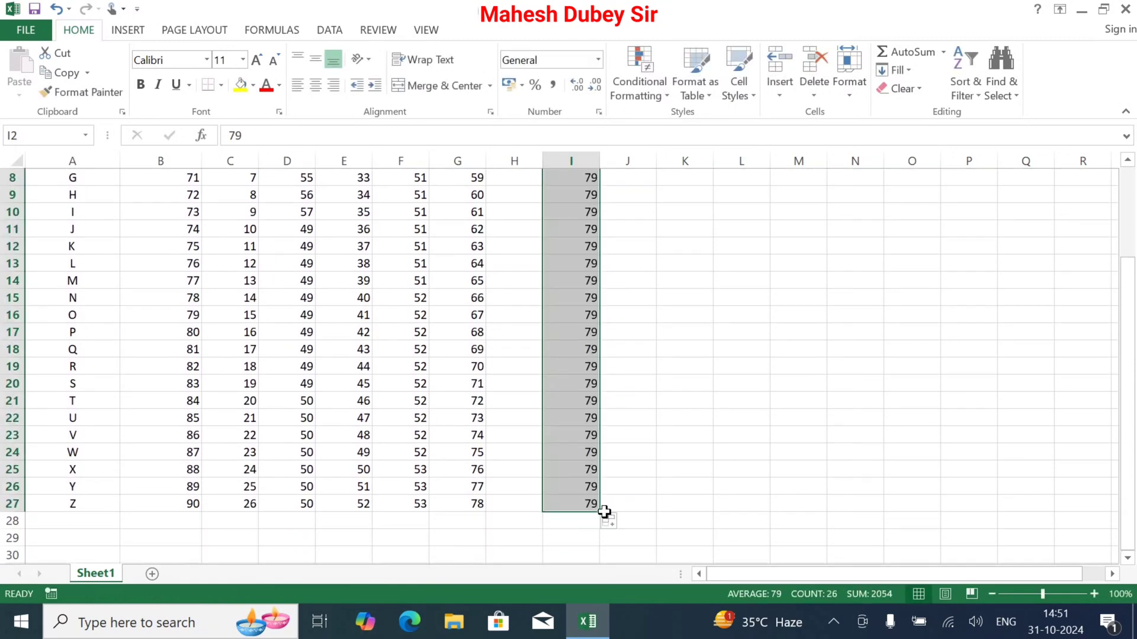
{"action": "left_click", "coordinate": [609, 522]}
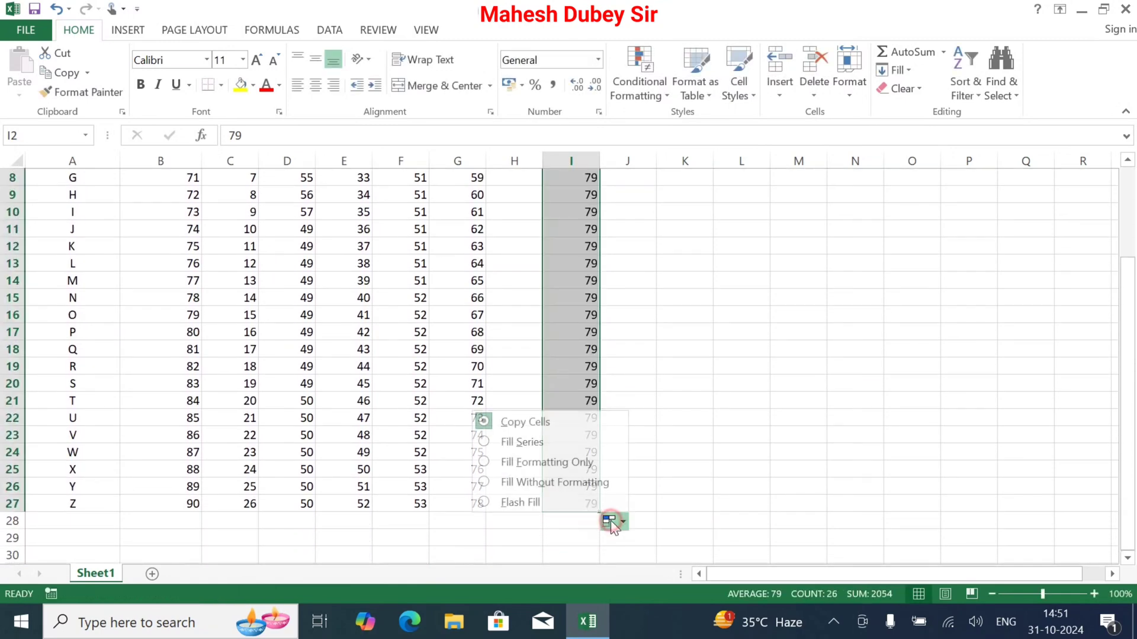
{"action": "left_click", "coordinate": [516, 442]}
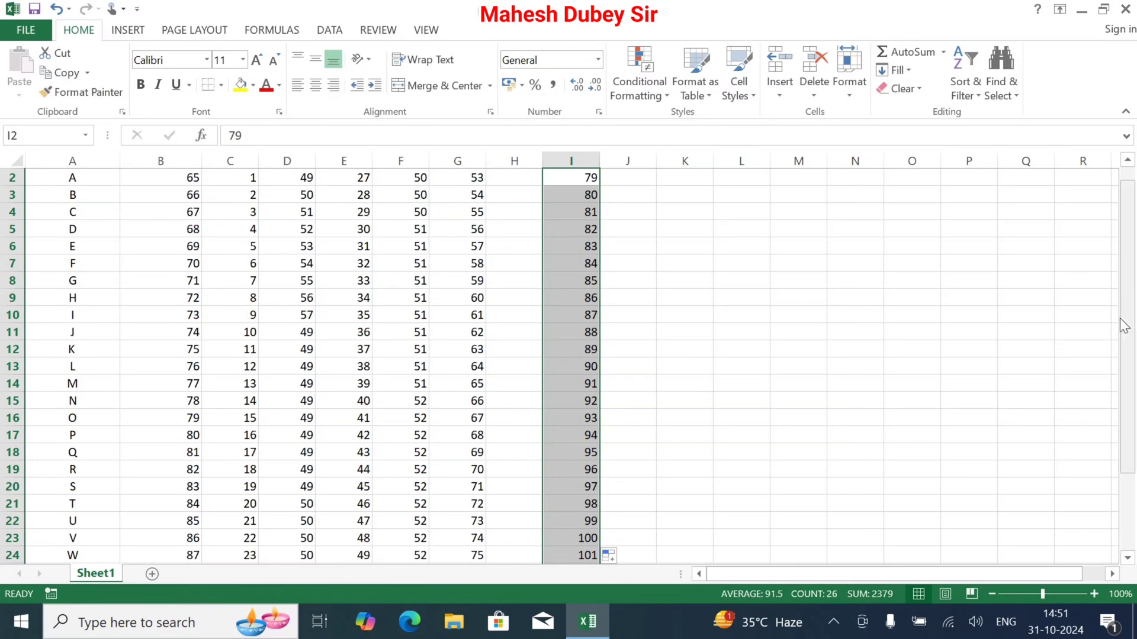
Clear the numbers above 100 from cells I24 to I27
{"action": "left_click_drag", "start_coordinate": [1130, 320], "coordinate": [1093, 415]}
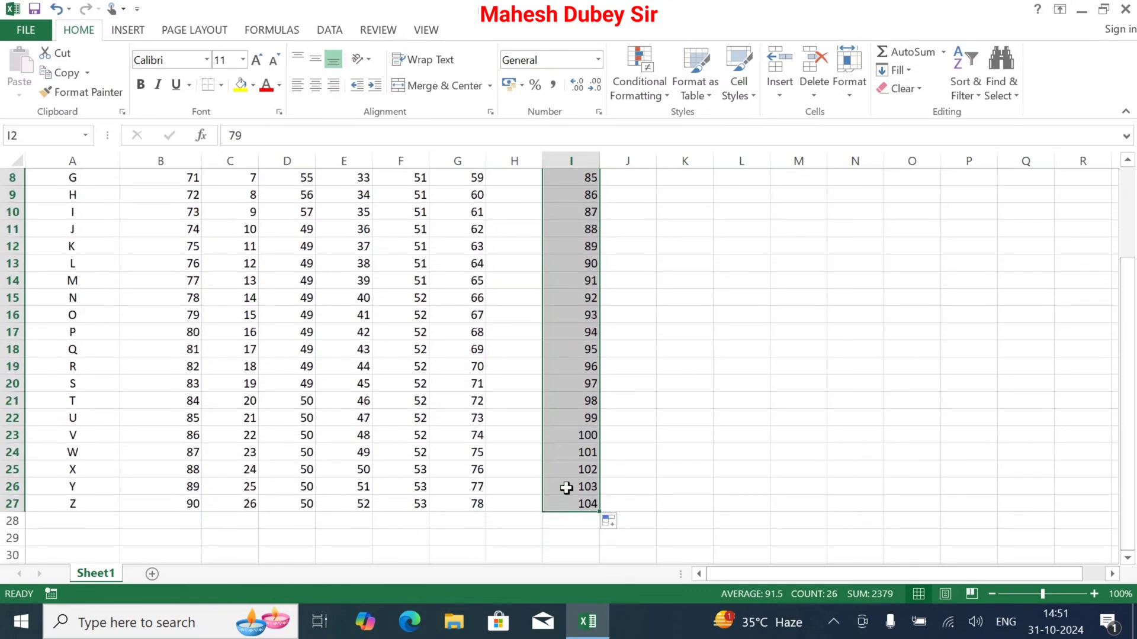
{"action": "left_click_drag", "start_coordinate": [572, 458], "coordinate": [579, 504]}
{"action": "key", "text": "Delete"}
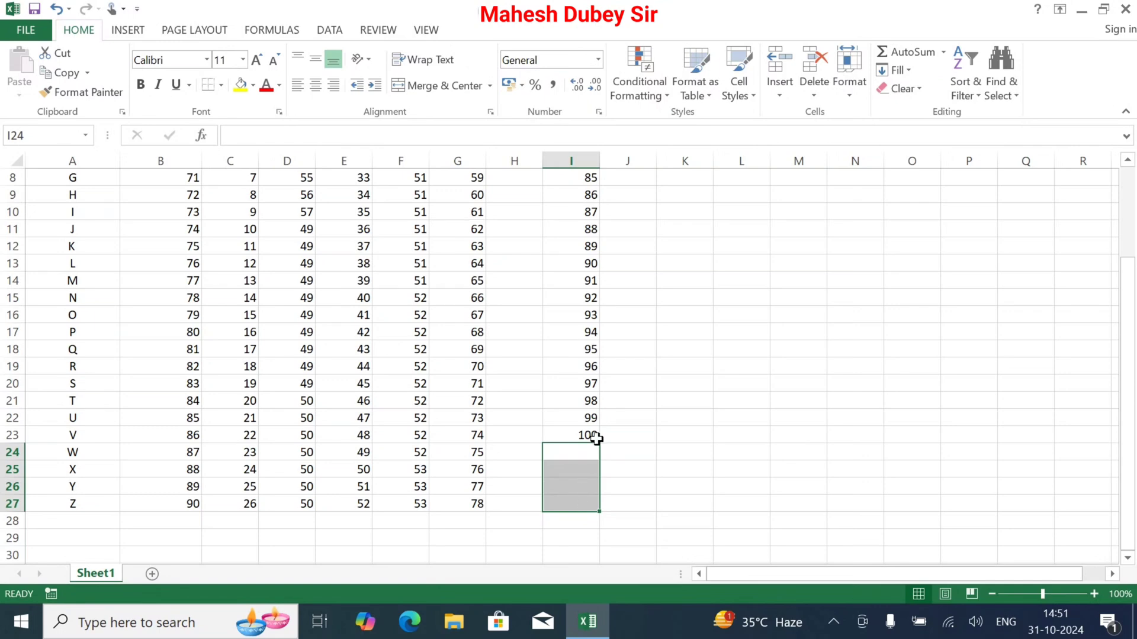
{"action": "left_click_drag", "start_coordinate": [1128, 263], "coordinate": [1128, 180]}
Repeat the Number and Code headers from C1:D1 across to J1, and change the header in J1 to Code
{"action": "double_click", "coordinate": [59, 180]}
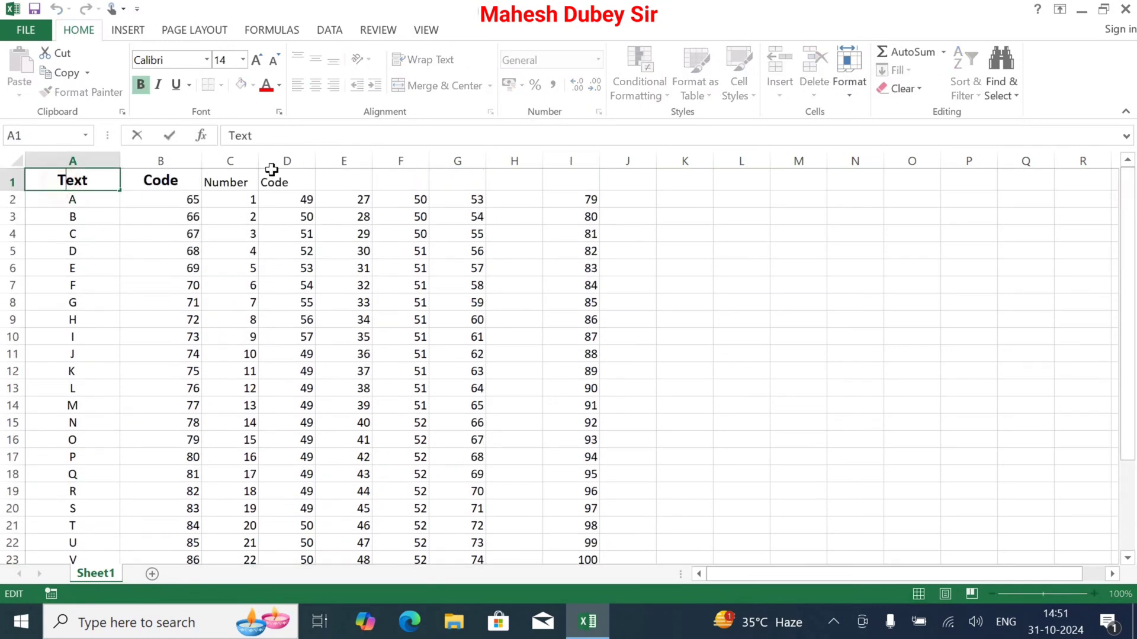
{"action": "left_click", "coordinate": [219, 184]}
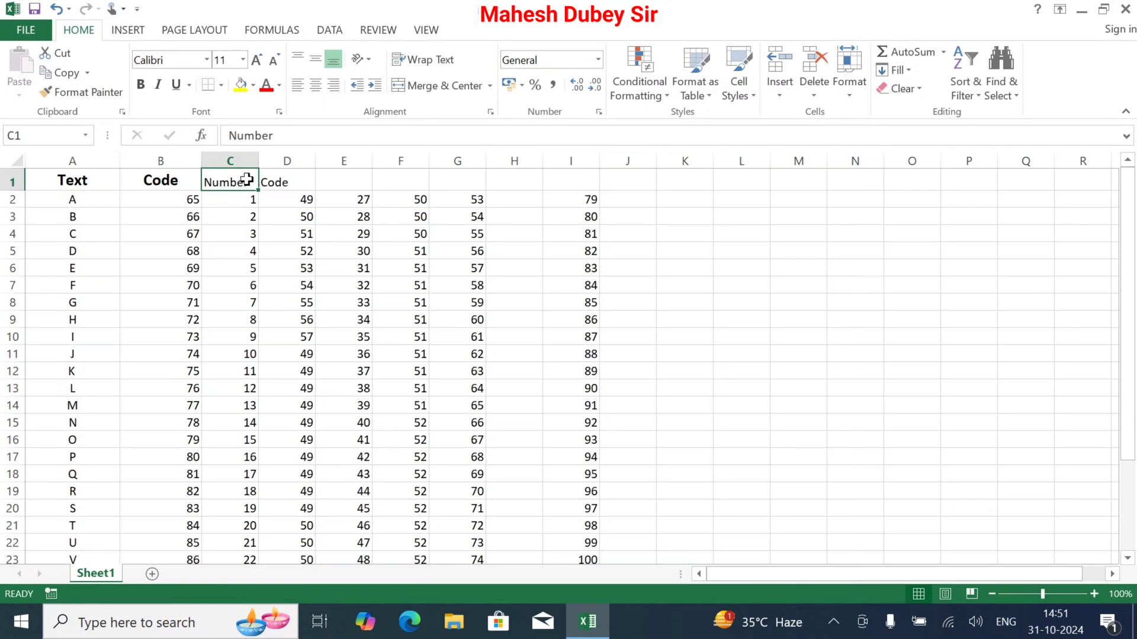
{"action": "left_click_drag", "start_coordinate": [246, 179], "coordinate": [649, 190]}
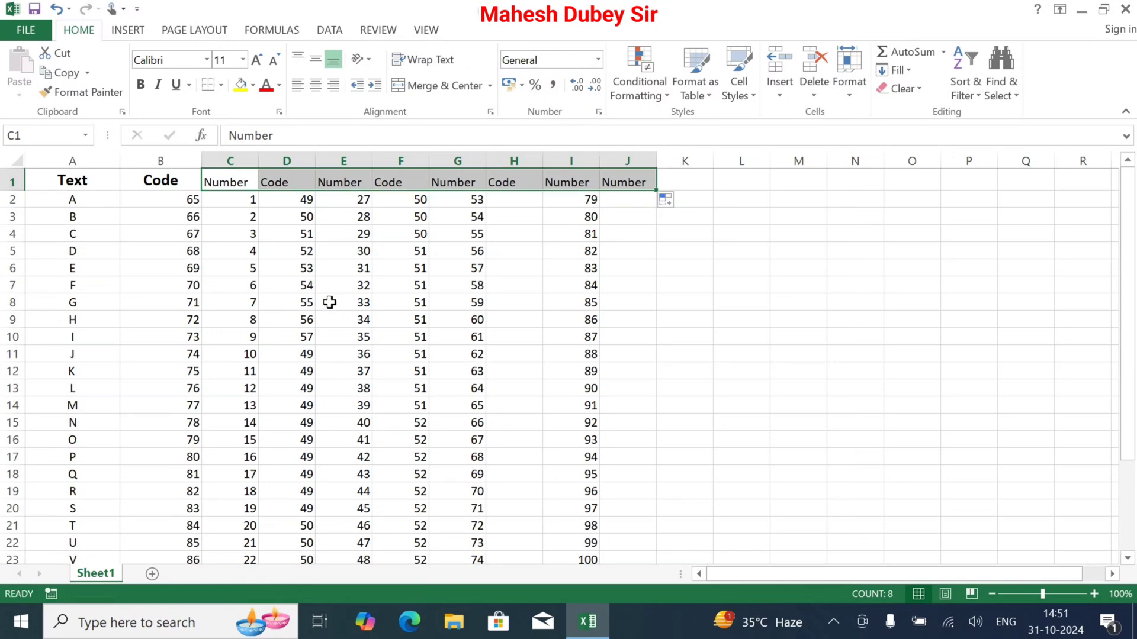
{"action": "left_click", "coordinate": [632, 179]}
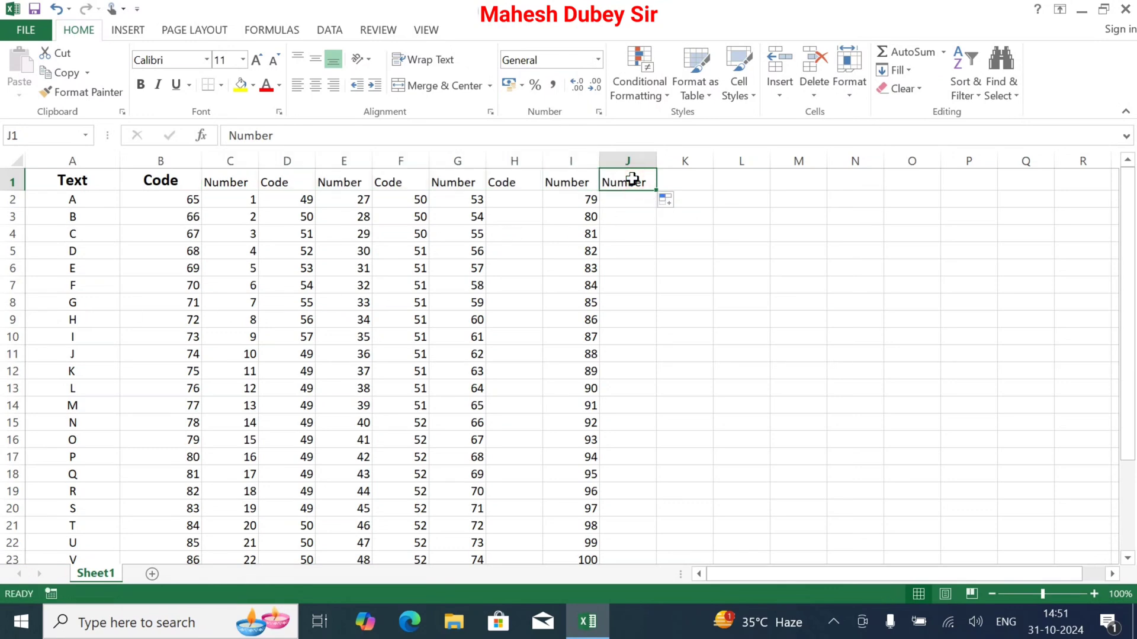
{"action": "type", "text": "Code"}
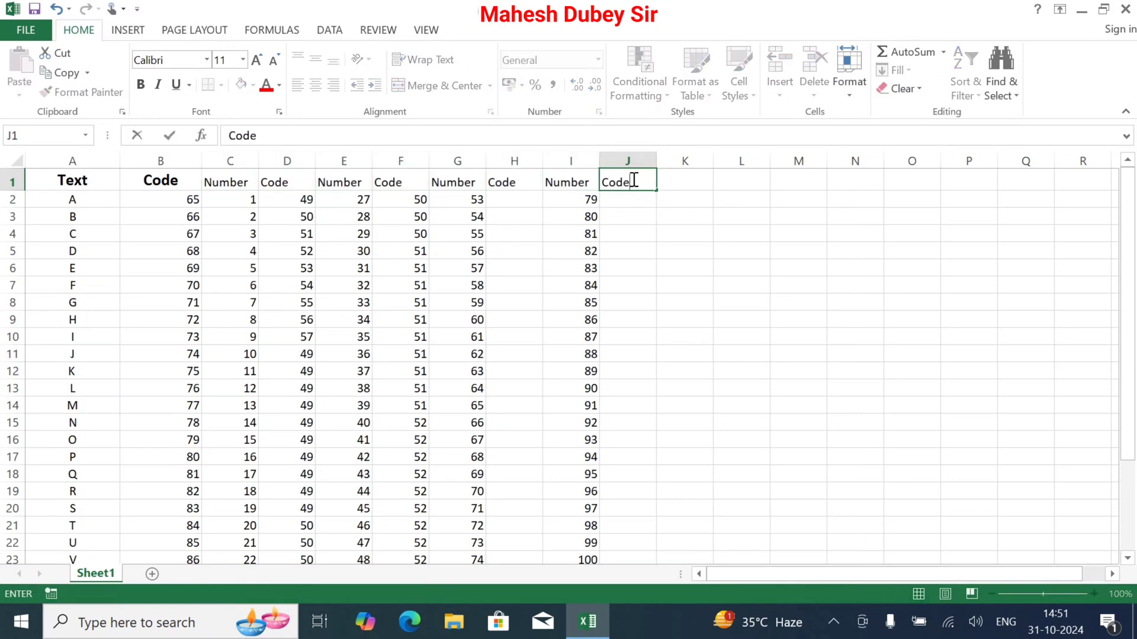
{"action": "key", "text": "Tab"}
Format all headers in A1:J1 in bold at font size 14
{"action": "left_click", "coordinate": [158, 179]}
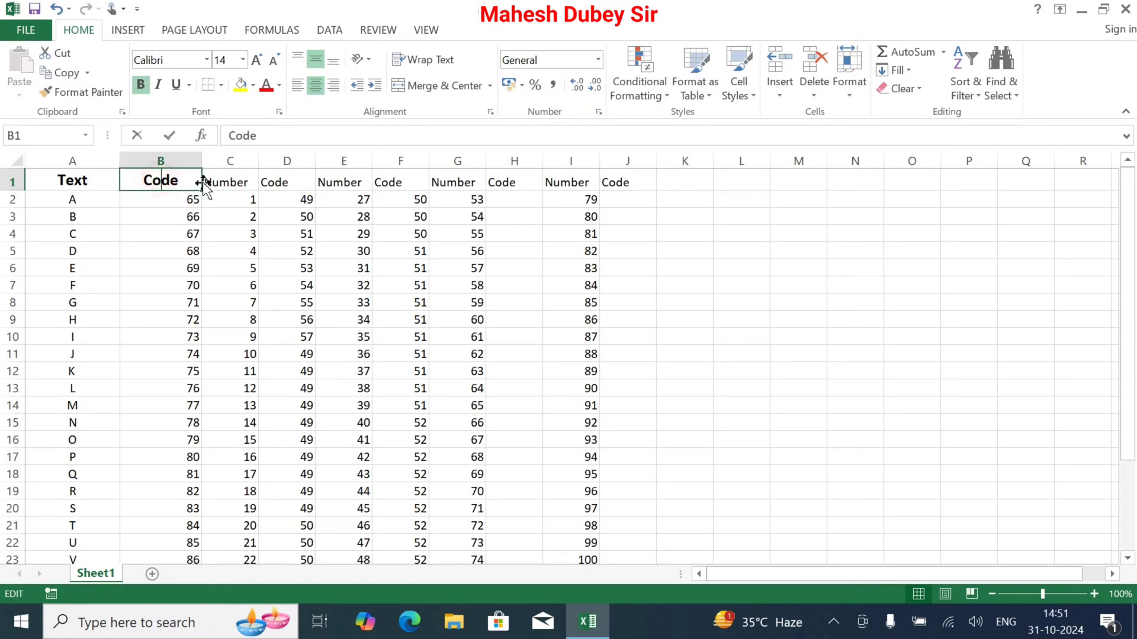
{"action": "left_click_drag", "start_coordinate": [68, 178], "coordinate": [611, 178]}
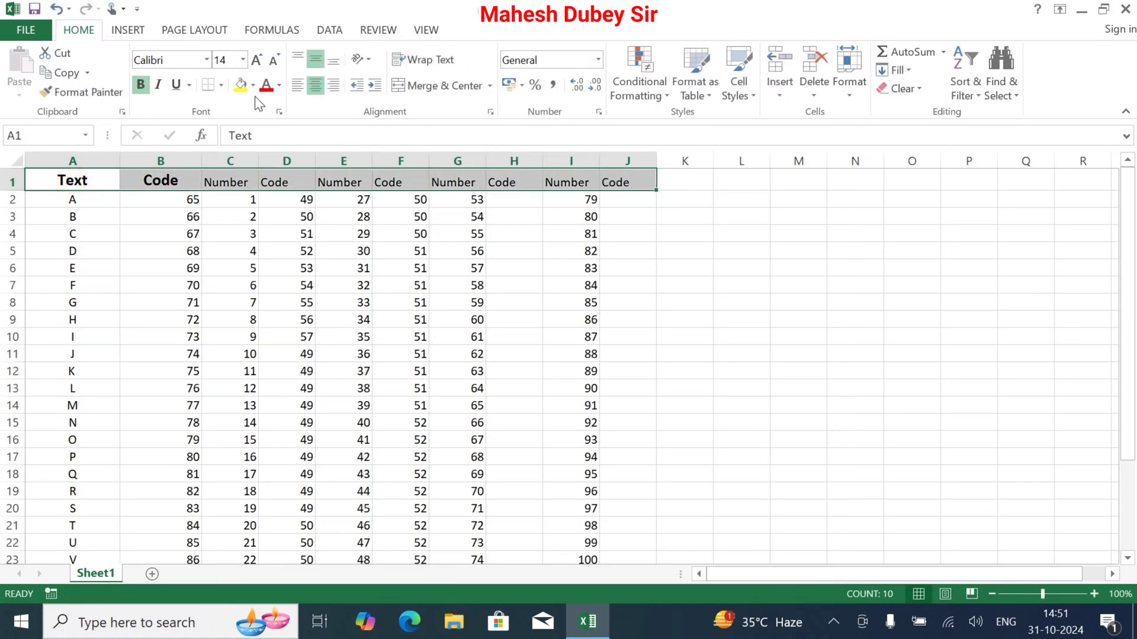
{"action": "left_click", "coordinate": [258, 59]}
{"action": "left_click", "coordinate": [240, 60]}
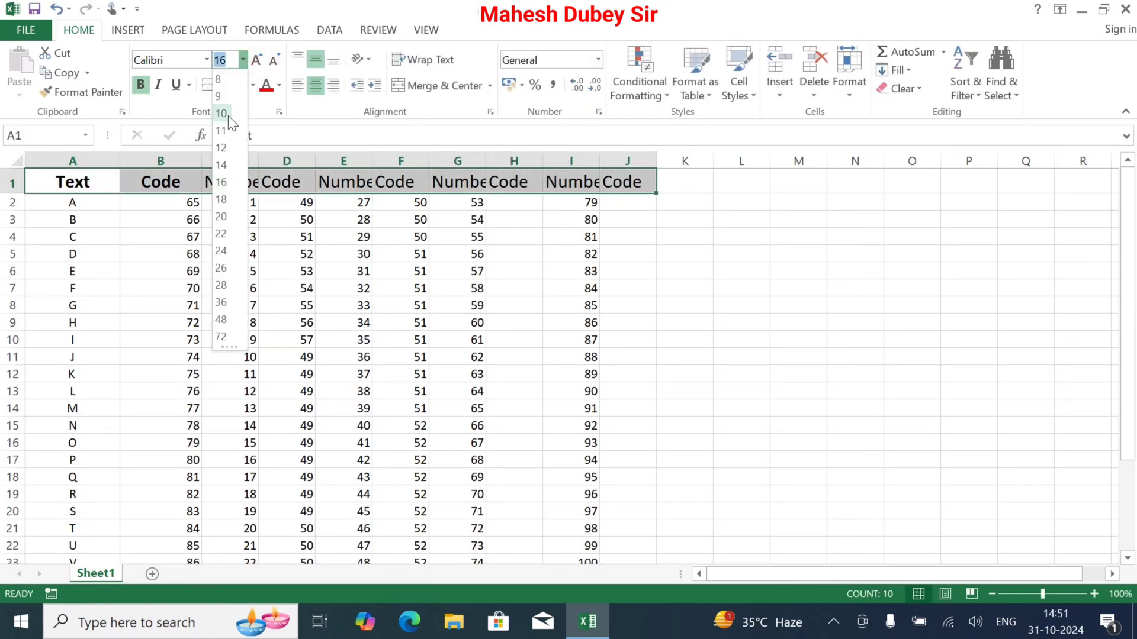
{"action": "left_click", "coordinate": [225, 163]}
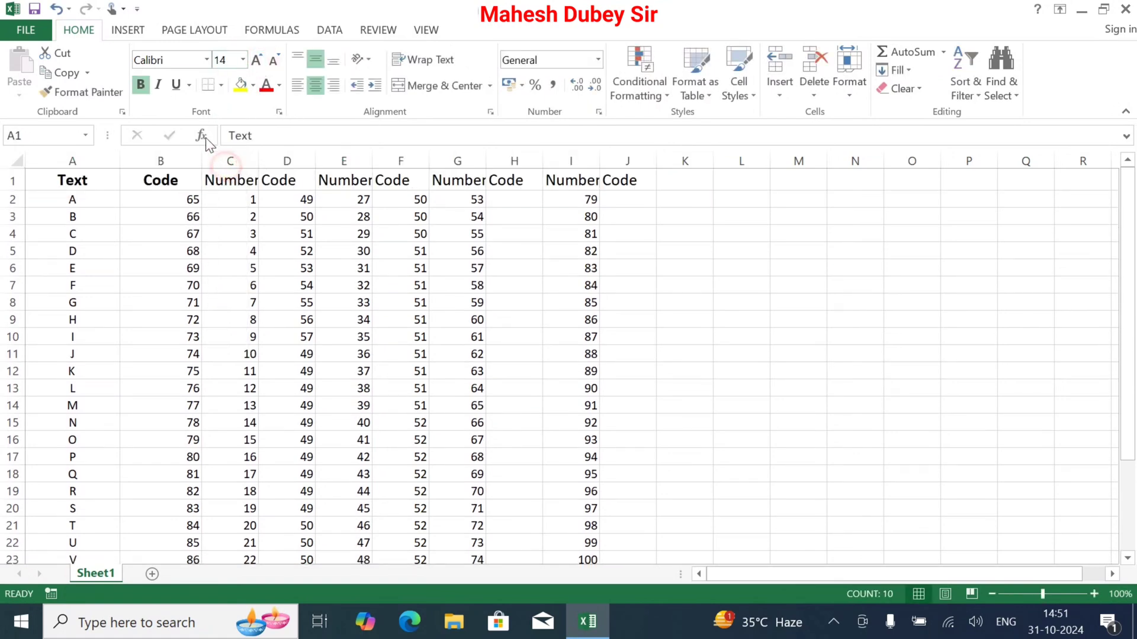
{"action": "left_click", "coordinate": [140, 85]}
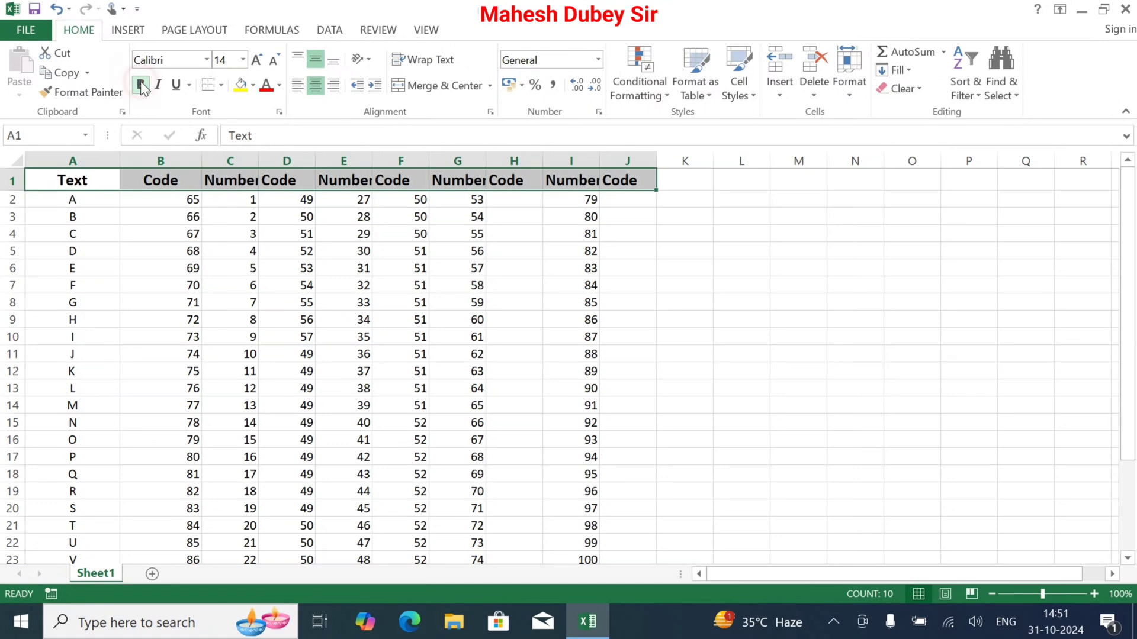
Adjust the widths of columns C through I so that their Number and Code headers fit
{"action": "double_click", "coordinate": [264, 162]}
{"action": "left_click_drag", "start_coordinate": [265, 161], "coordinate": [551, 155]}
{"action": "double_click", "coordinate": [328, 161]}
{"action": "left_click", "coordinate": [337, 159]}
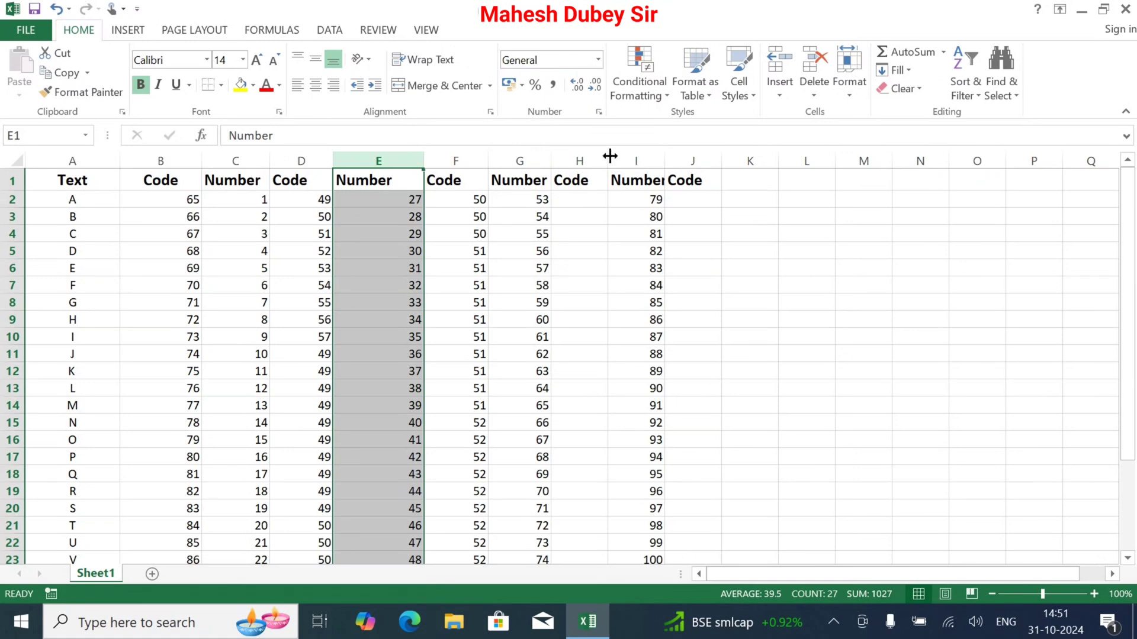
{"action": "double_click", "coordinate": [610, 156]}
{"action": "left_click", "coordinate": [615, 155]}
{"action": "double_click", "coordinate": [651, 158]}
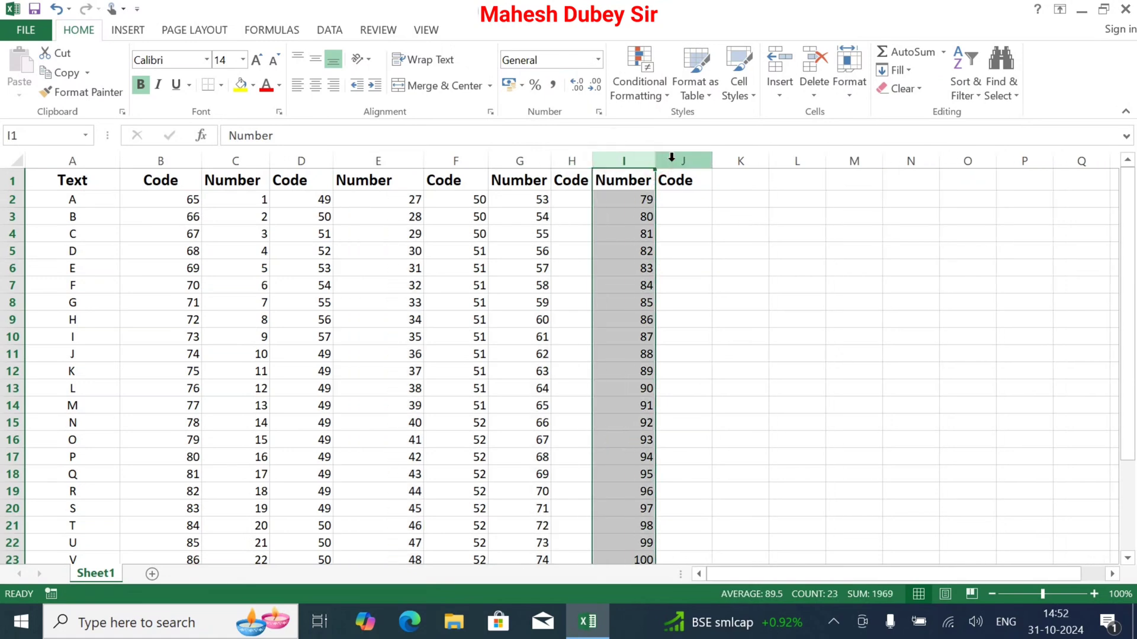
Fit column E to its contents and widen column H slightly
{"action": "left_click", "coordinate": [574, 196]}
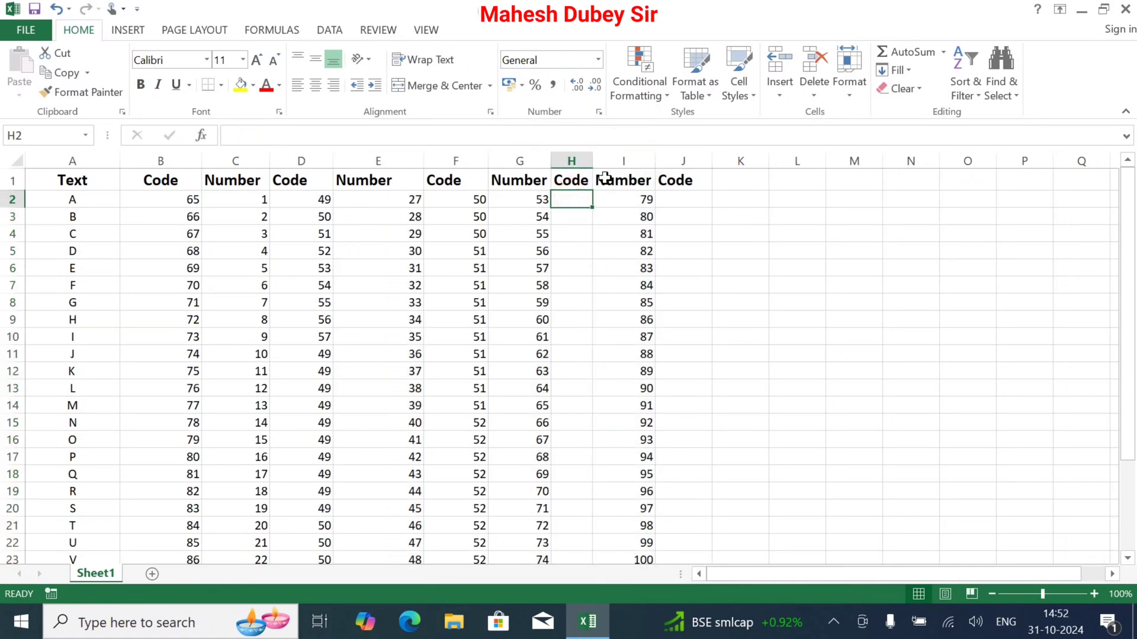
{"action": "double_click", "coordinate": [425, 158]}
{"action": "left_click", "coordinate": [428, 160]}
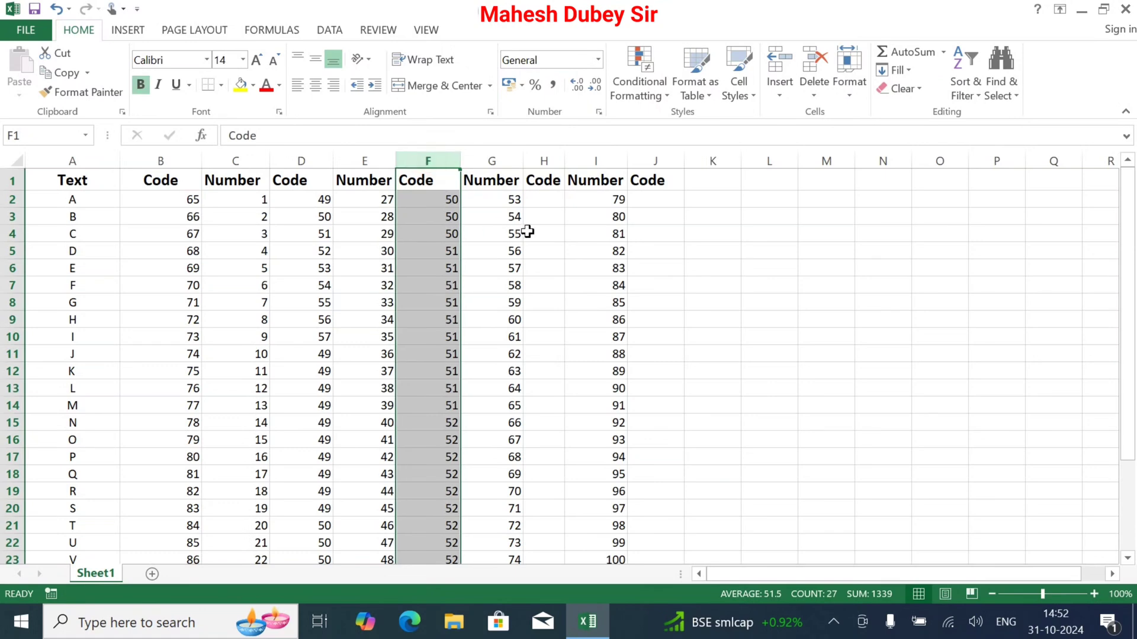
{"action": "left_click", "coordinate": [525, 202]}
{"action": "left_click_drag", "start_coordinate": [565, 160], "coordinate": [583, 159]}
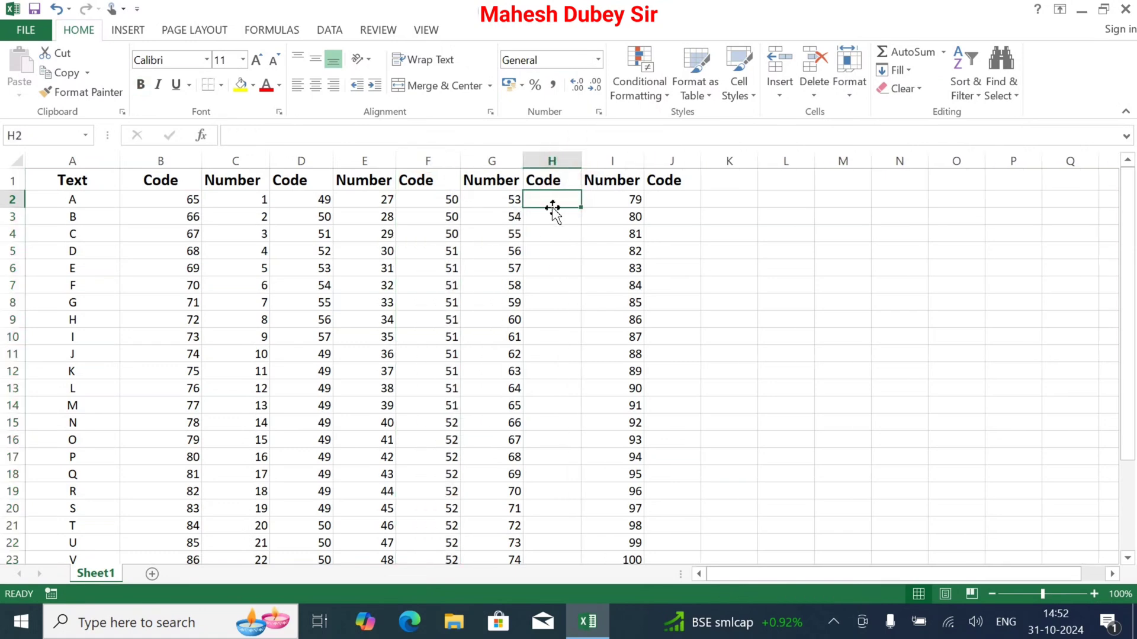
Enter =CODE(G2) in H2 and fill the formula down to H27
{"action": "type", "text": "=cod"}
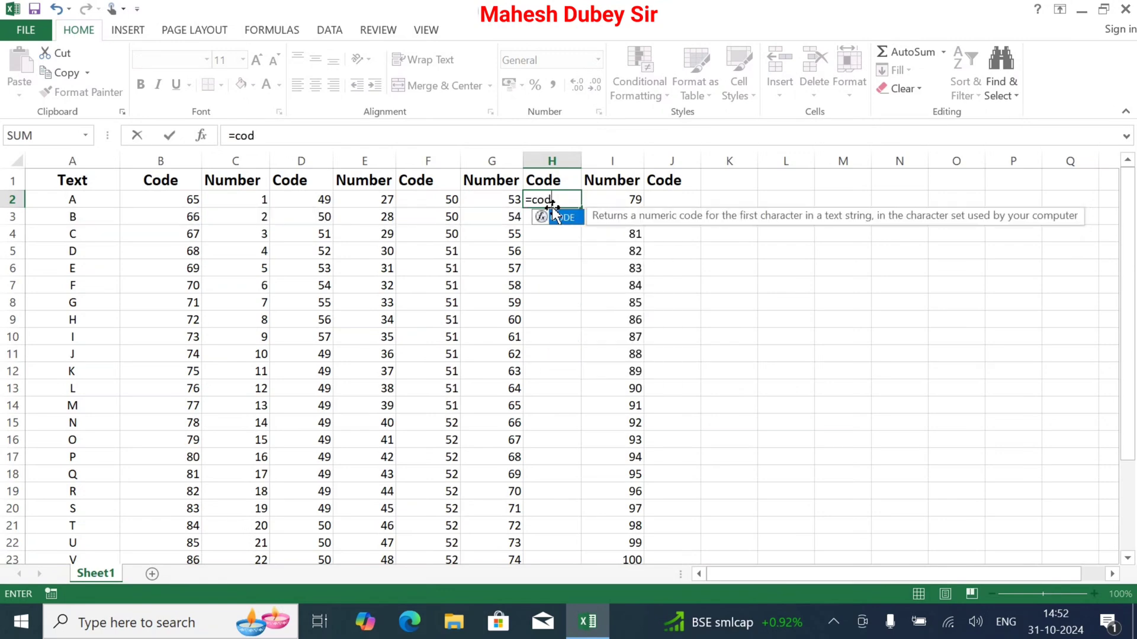
{"action": "type", "text": "e("}
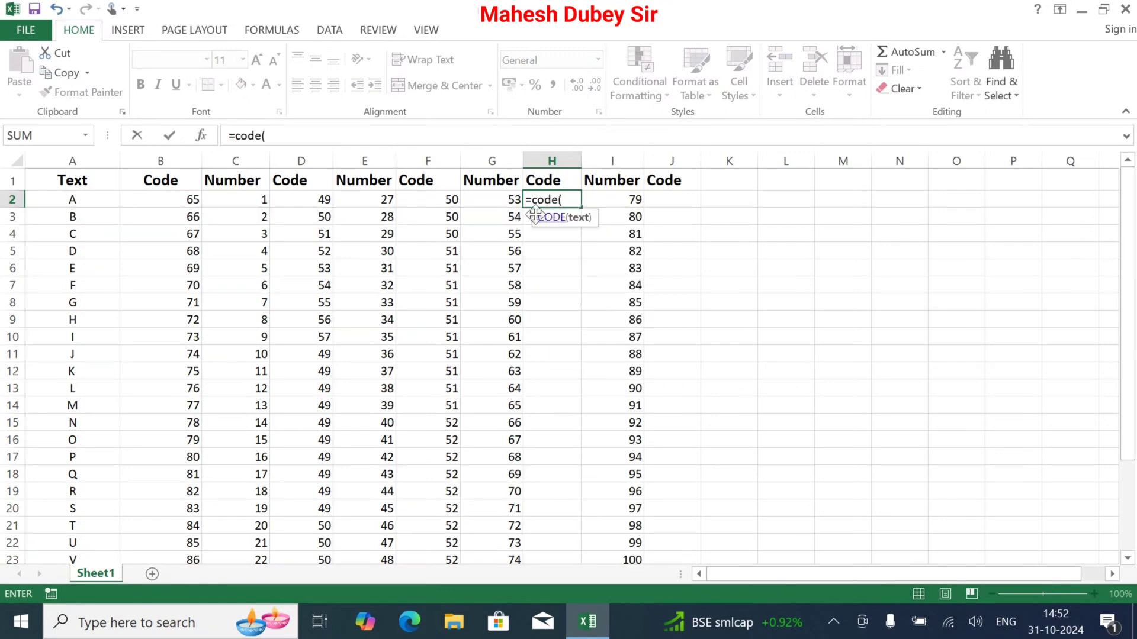
{"action": "left_click", "coordinate": [512, 201]}
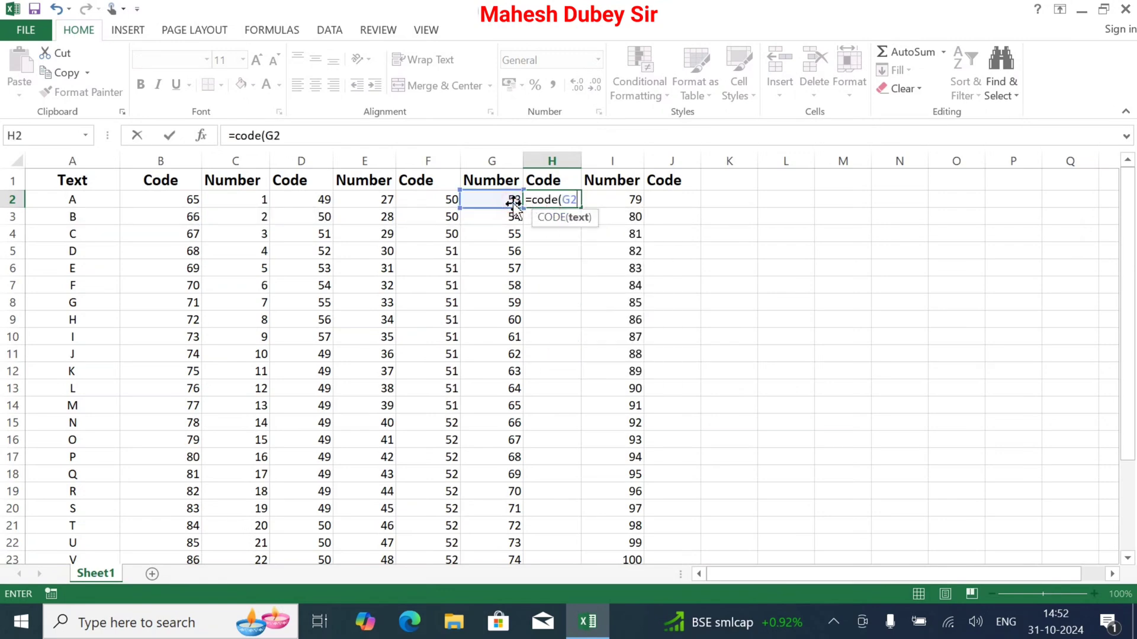
{"action": "type", "text": ")"}
{"action": "key", "text": "Return"}
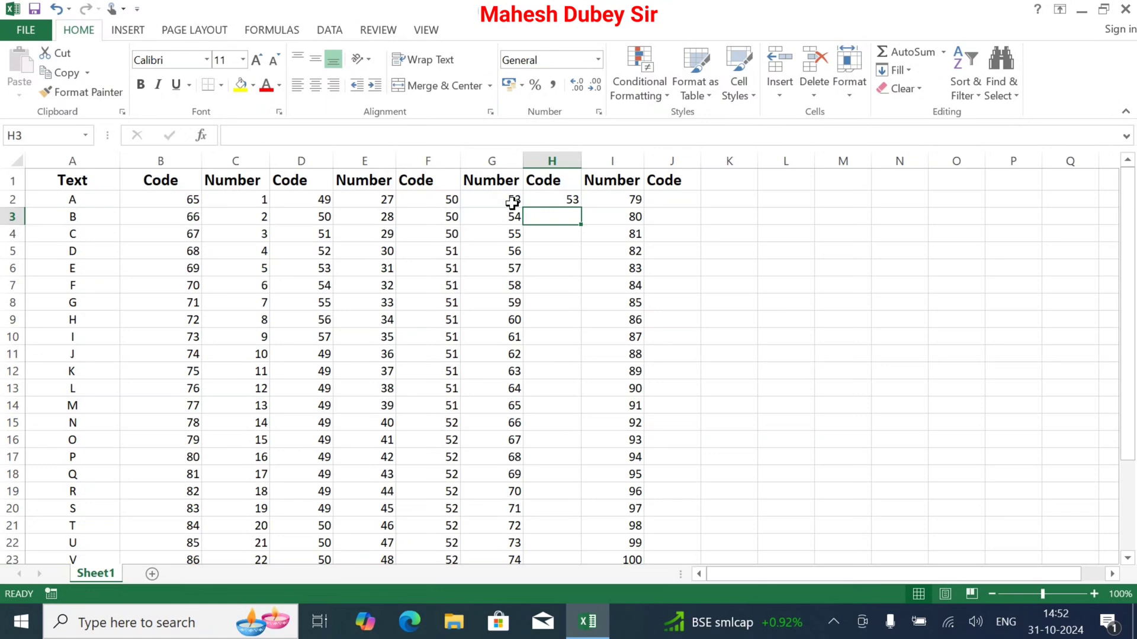
{"action": "double_click", "coordinate": [561, 207]}
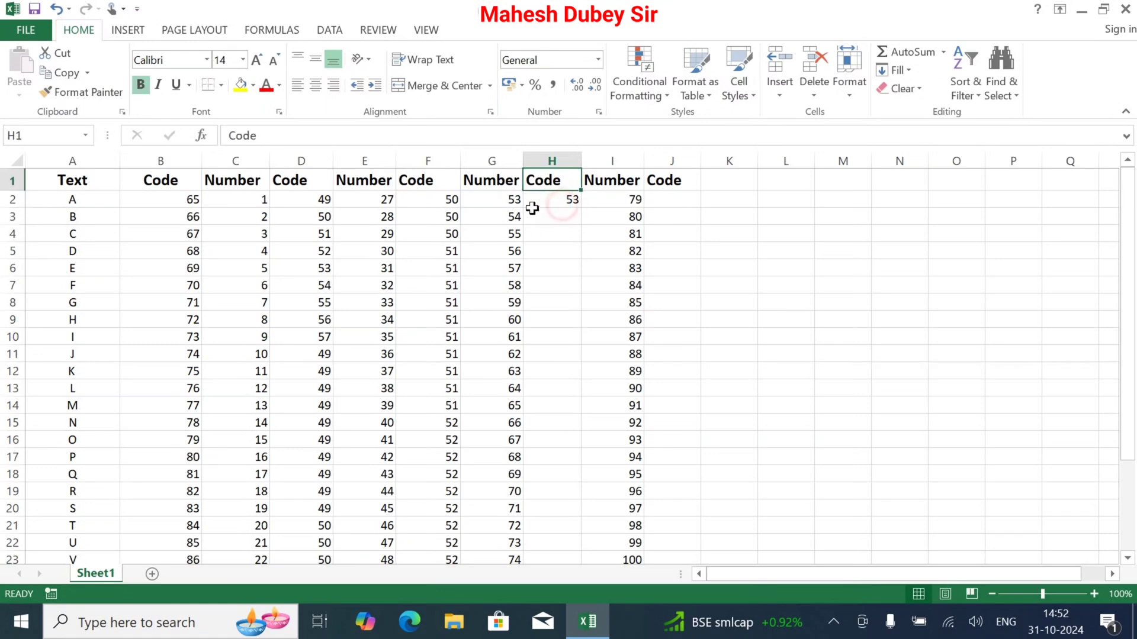
{"action": "left_click", "coordinate": [569, 205]}
{"action": "left_click_drag", "start_coordinate": [585, 210], "coordinate": [587, 527]}
{"action": "scroll", "coordinate": [808, 482], "scroll_direction": "up", "scroll_amount": 2}
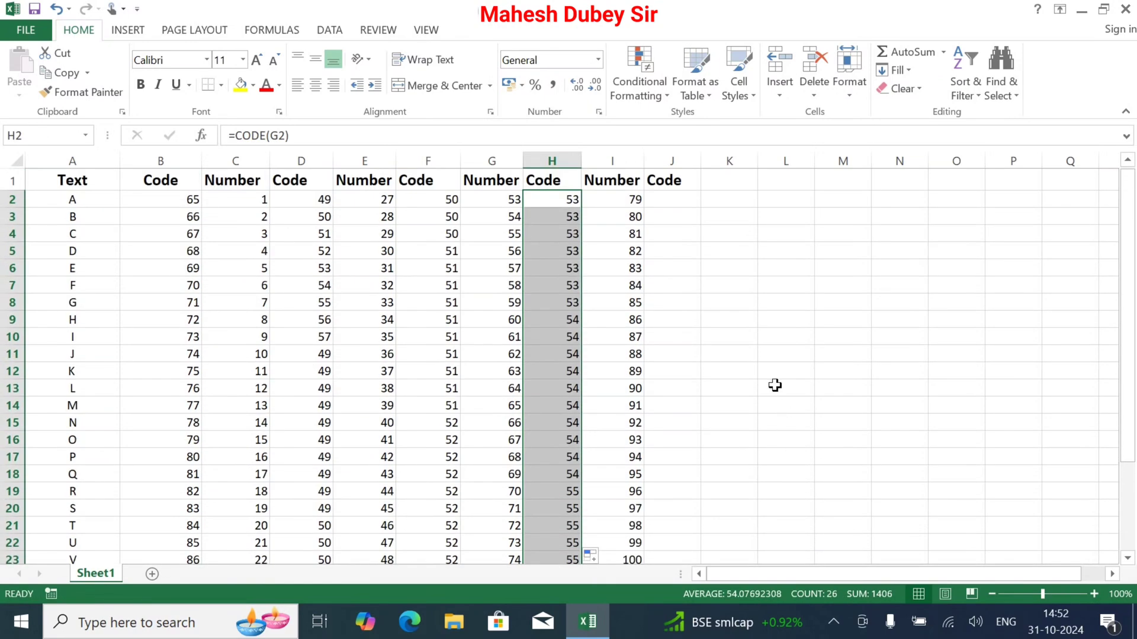
Enter =CODE(I2) in J2 and fill the formula down to J23
{"action": "left_click", "coordinate": [677, 203]}
{"action": "type", "text": "=co"}
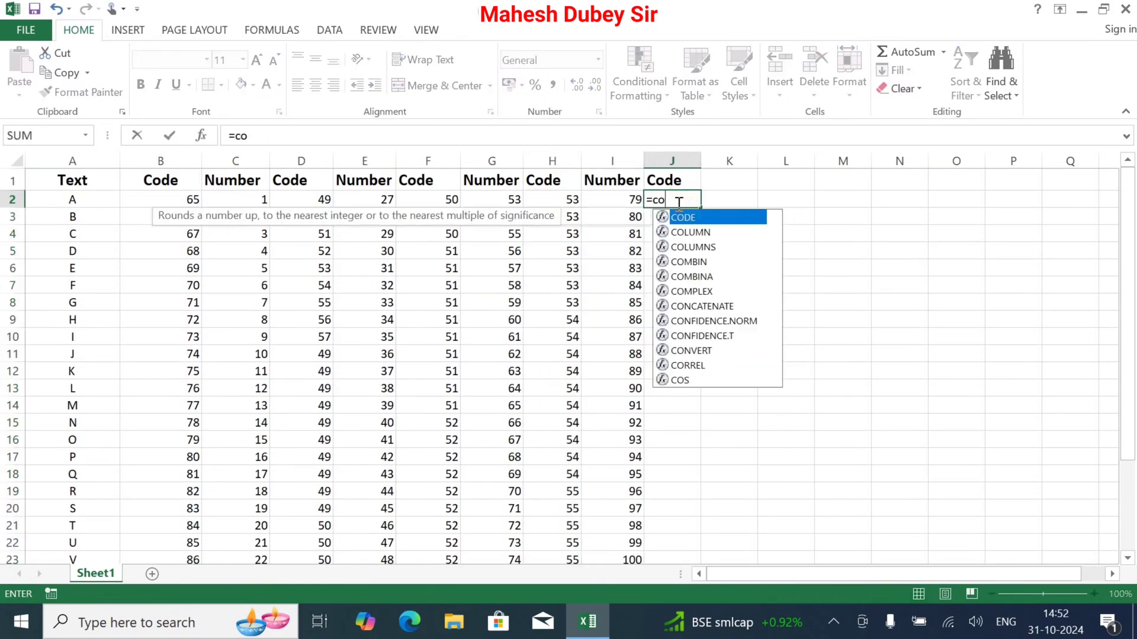
{"action": "type", "text": "de("}
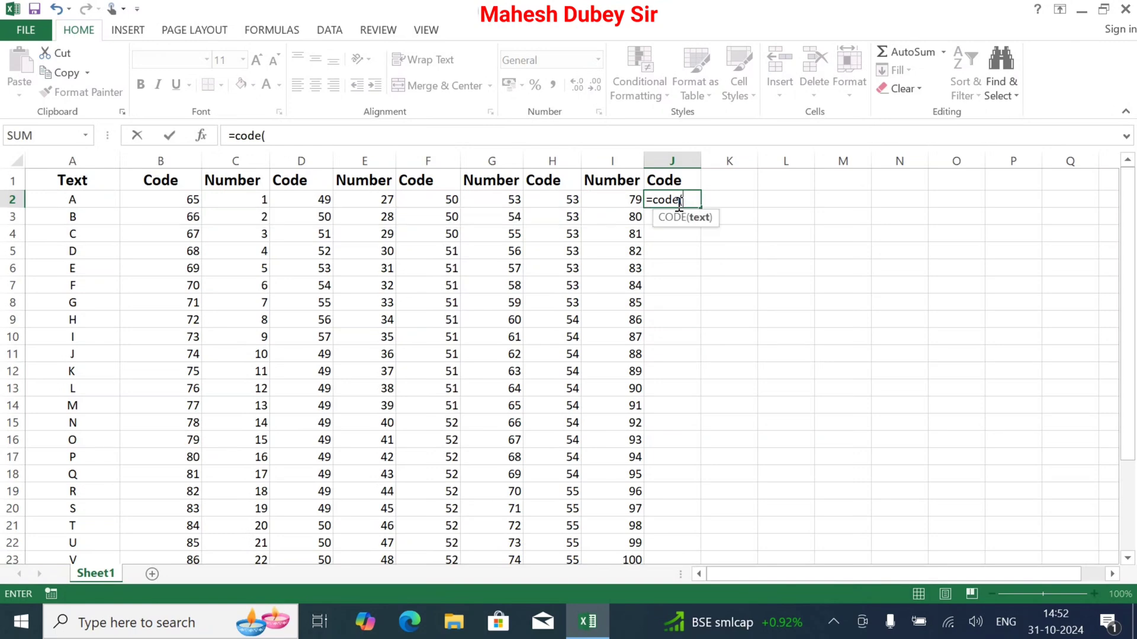
{"action": "left_click", "coordinate": [614, 201]}
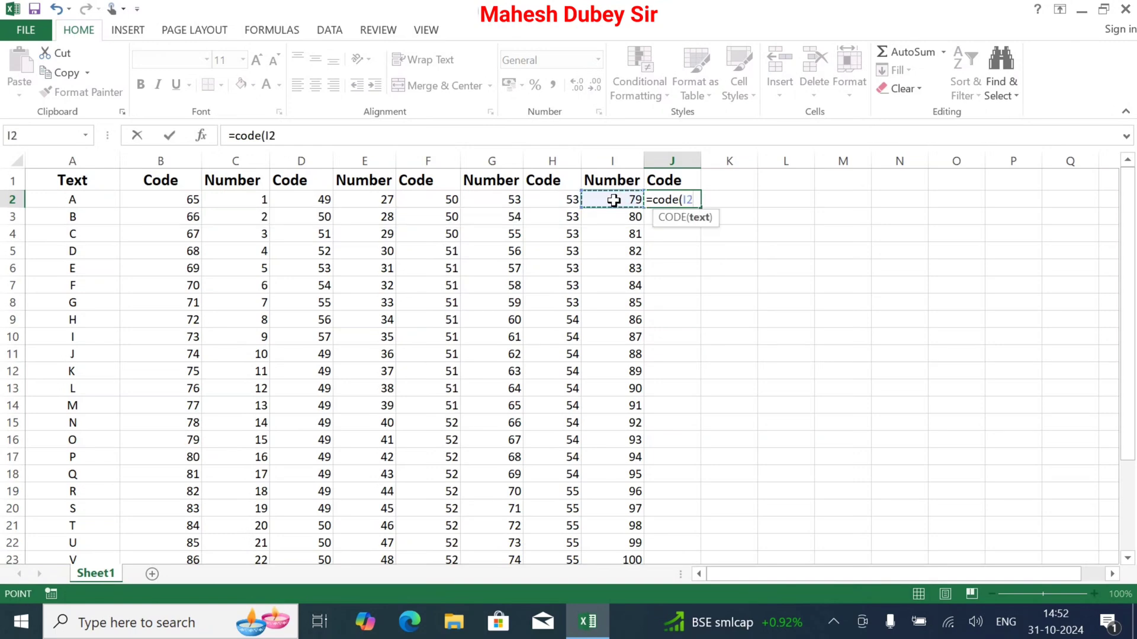
{"action": "type", "text": ")"}
{"action": "key", "text": "Return"}
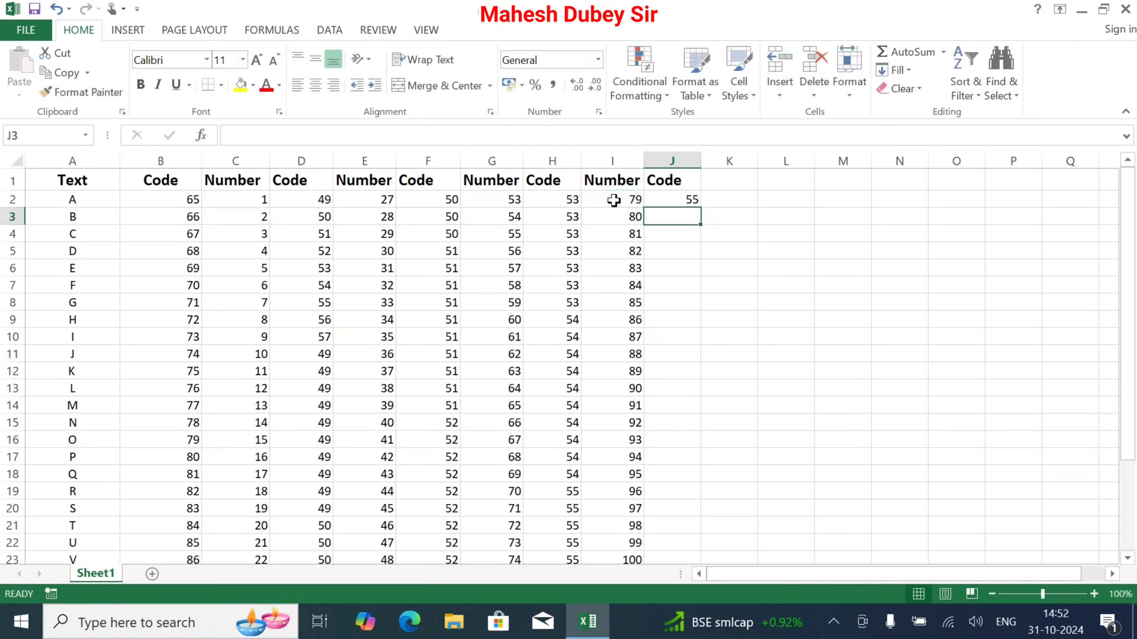
{"action": "left_click", "coordinate": [664, 199]}
{"action": "left_click_drag", "start_coordinate": [698, 209], "coordinate": [695, 473]}
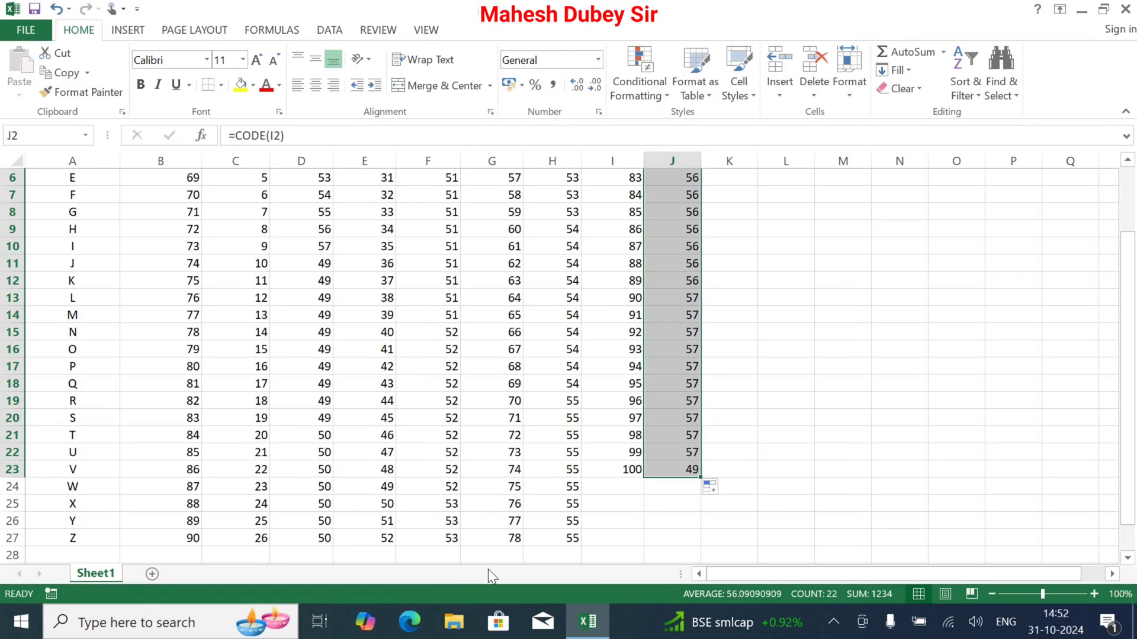
{"action": "scroll", "coordinate": [496, 570], "scroll_direction": "up", "scroll_amount": 1}
{"action": "left_click", "coordinate": [720, 541]}
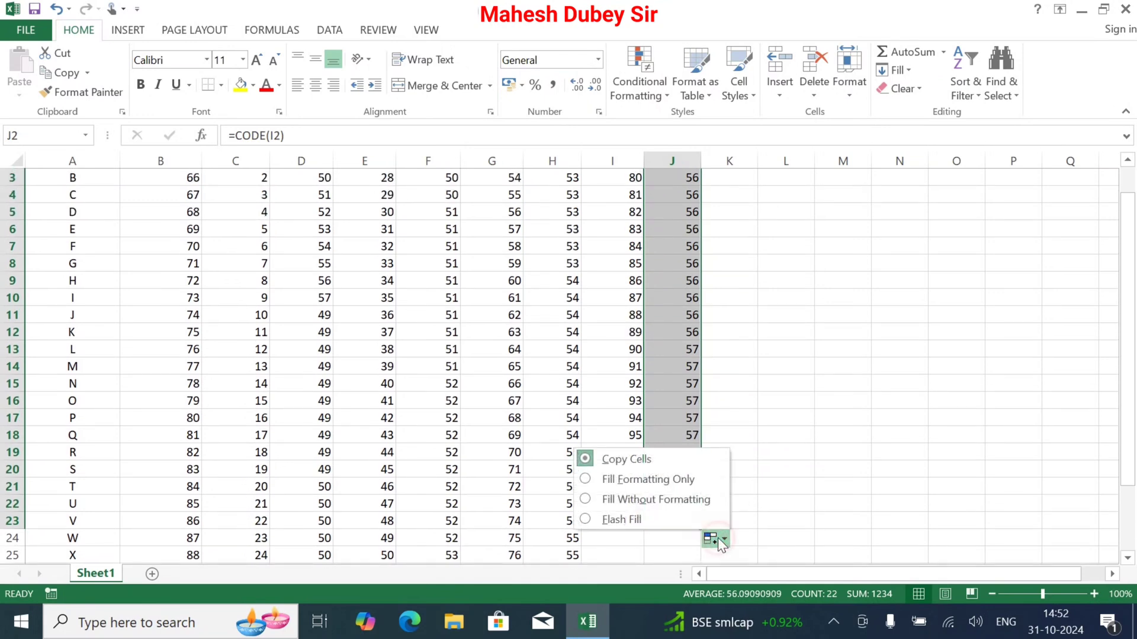
{"action": "left_click", "coordinate": [489, 398]}
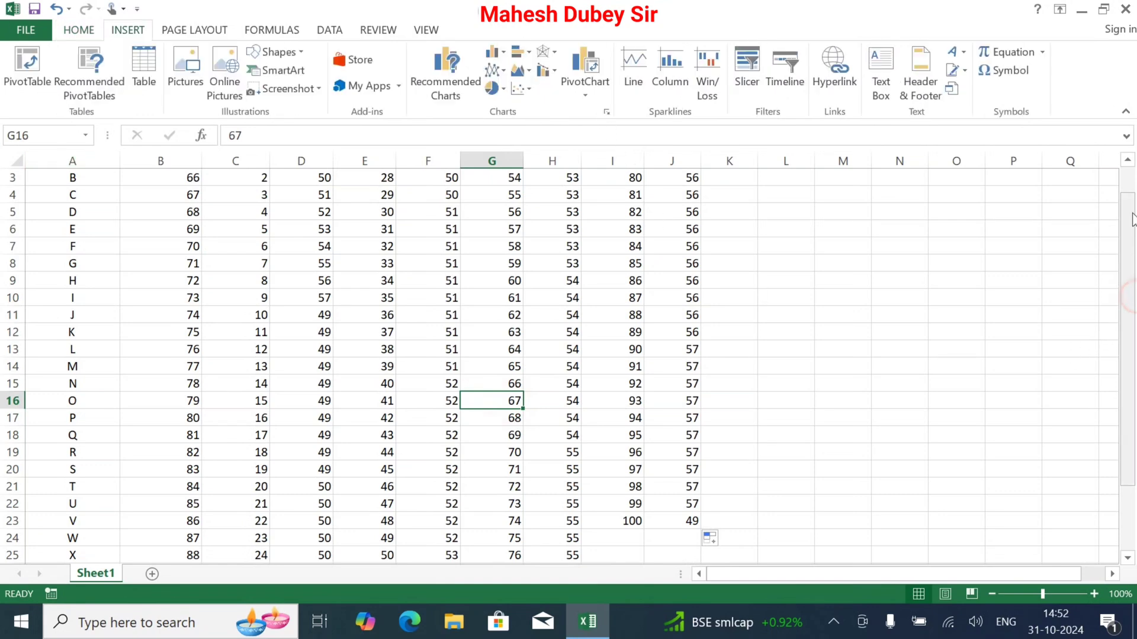
Fit the widths of all columns from A to J to their contents
{"action": "left_click", "coordinate": [1127, 160]}
{"action": "left_click", "coordinate": [1128, 159]}
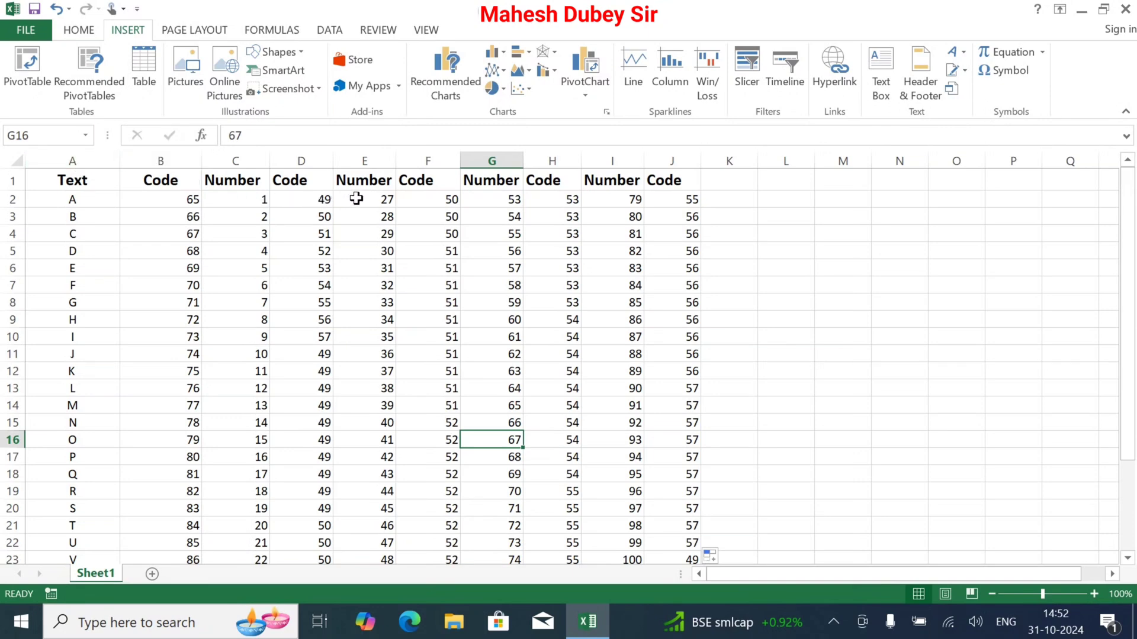
{"action": "double_click", "coordinate": [121, 155]}
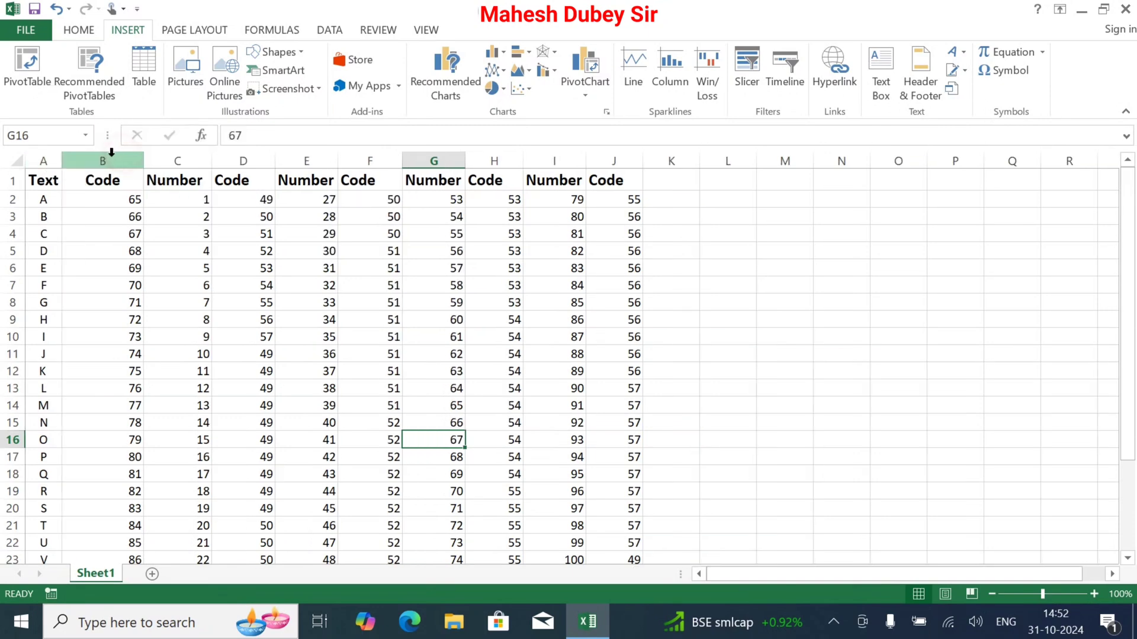
{"action": "left_click", "coordinate": [142, 172]}
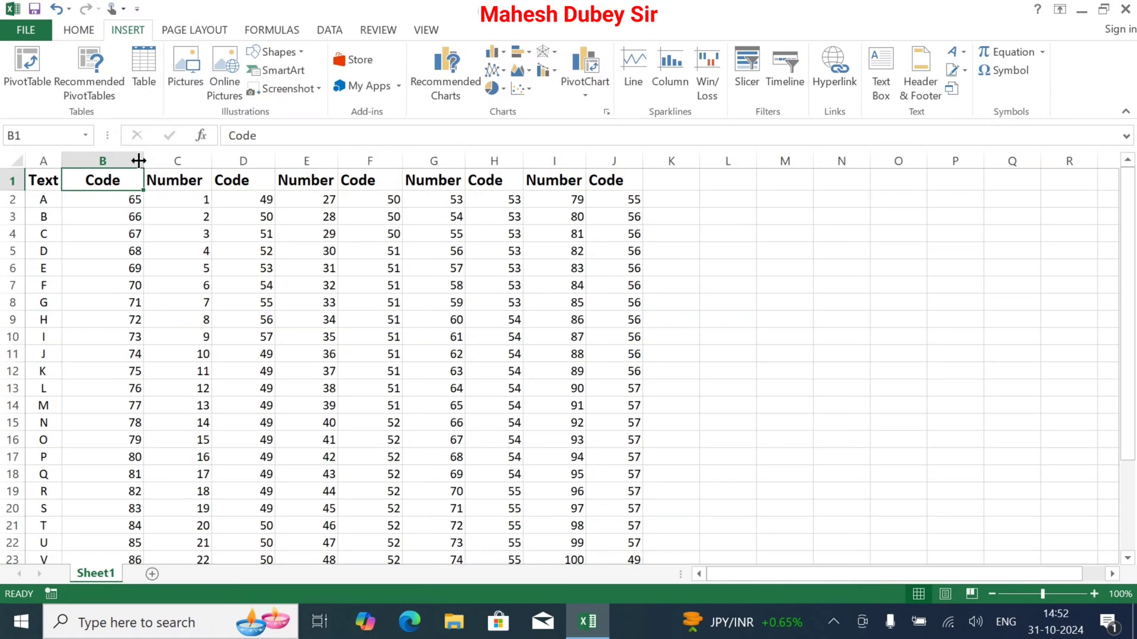
{"action": "double_click", "coordinate": [141, 158]}
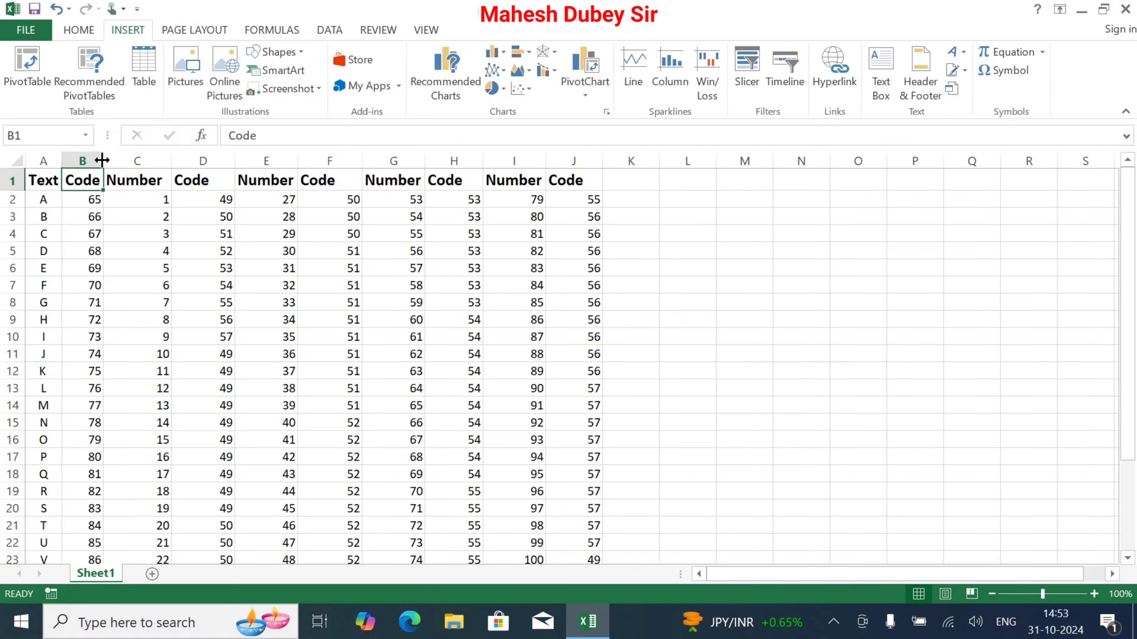
{"action": "left_click_drag", "start_coordinate": [101, 160], "coordinate": [582, 179]}
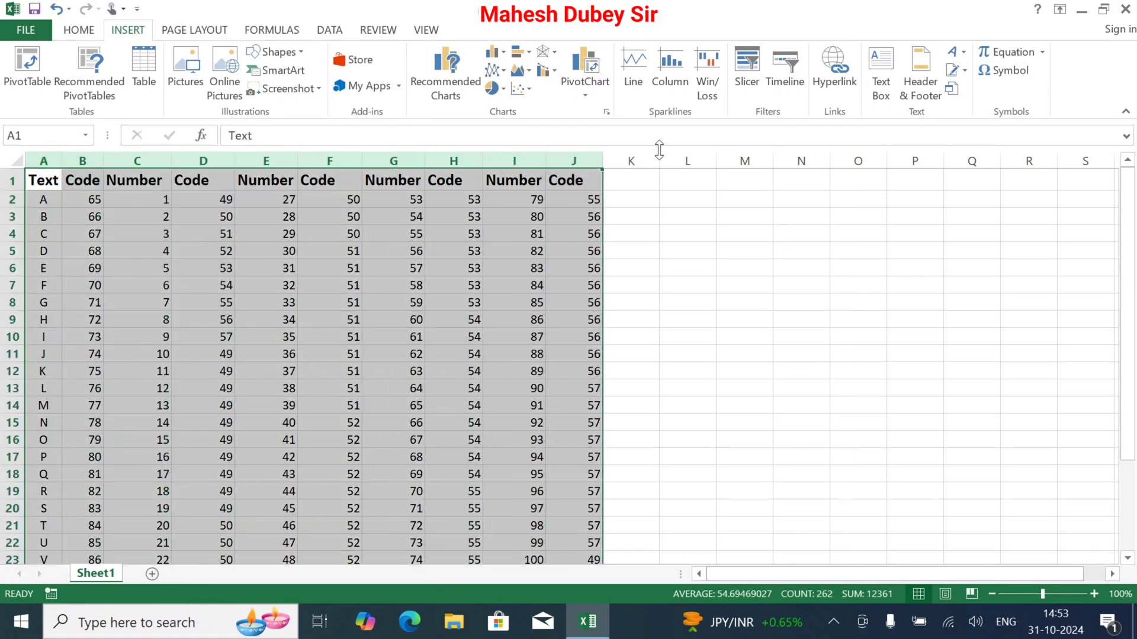
{"action": "double_click", "coordinate": [603, 159]}
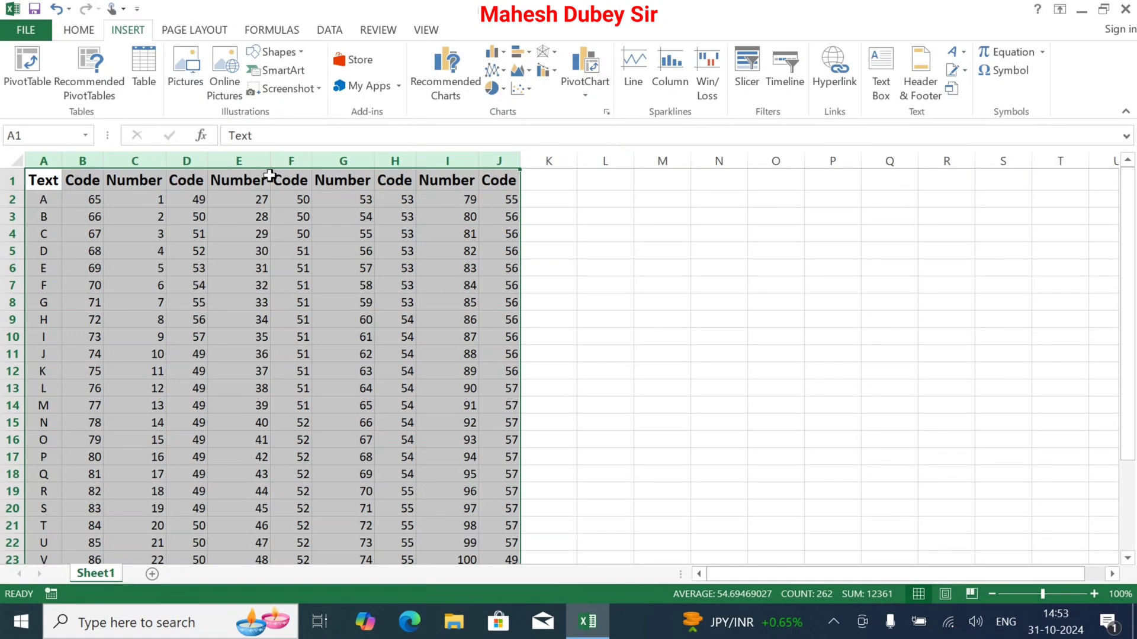
{"action": "left_click", "coordinate": [332, 273]}
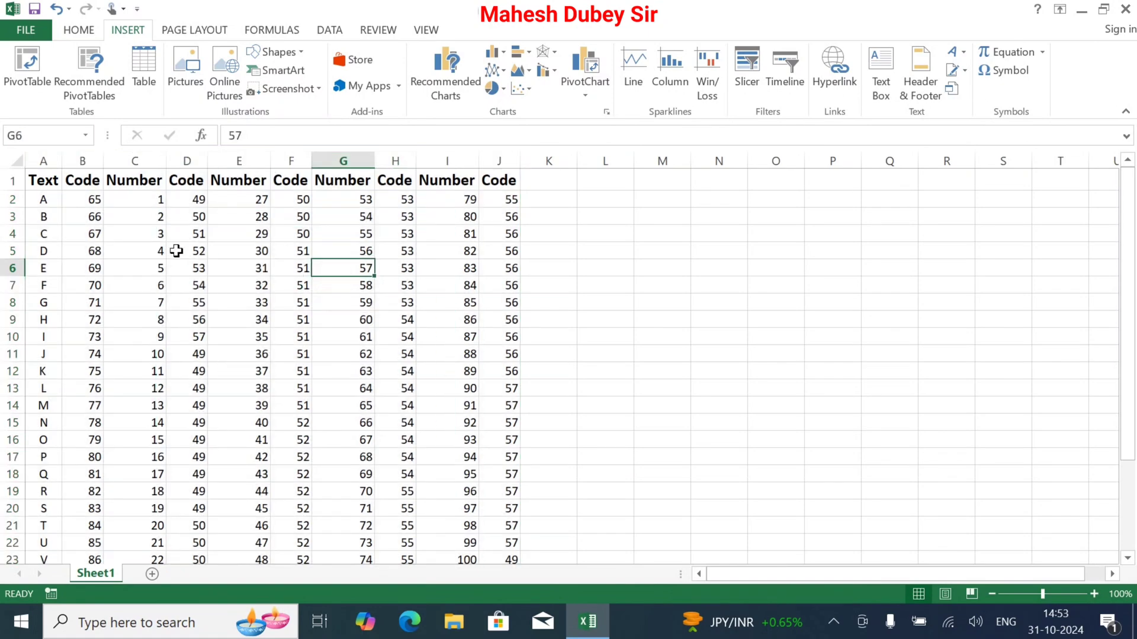